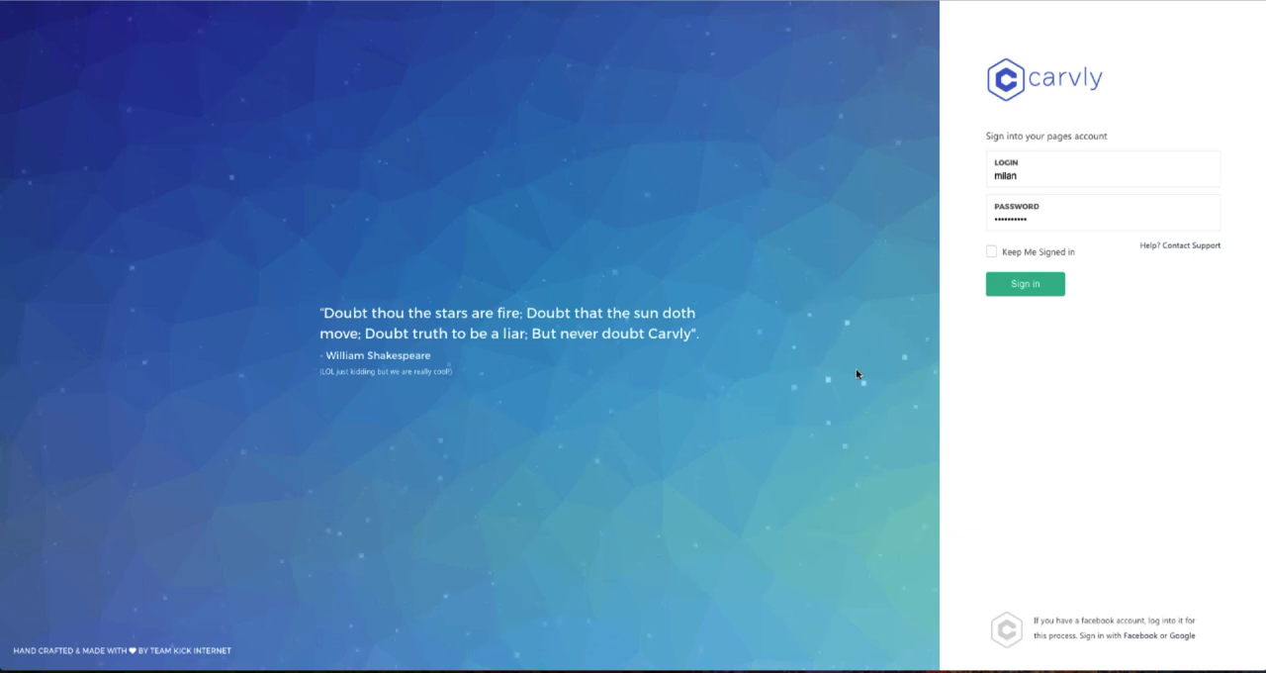
# Sign in to the account with the credentials already filled in.
pyautogui.click(1027, 285)
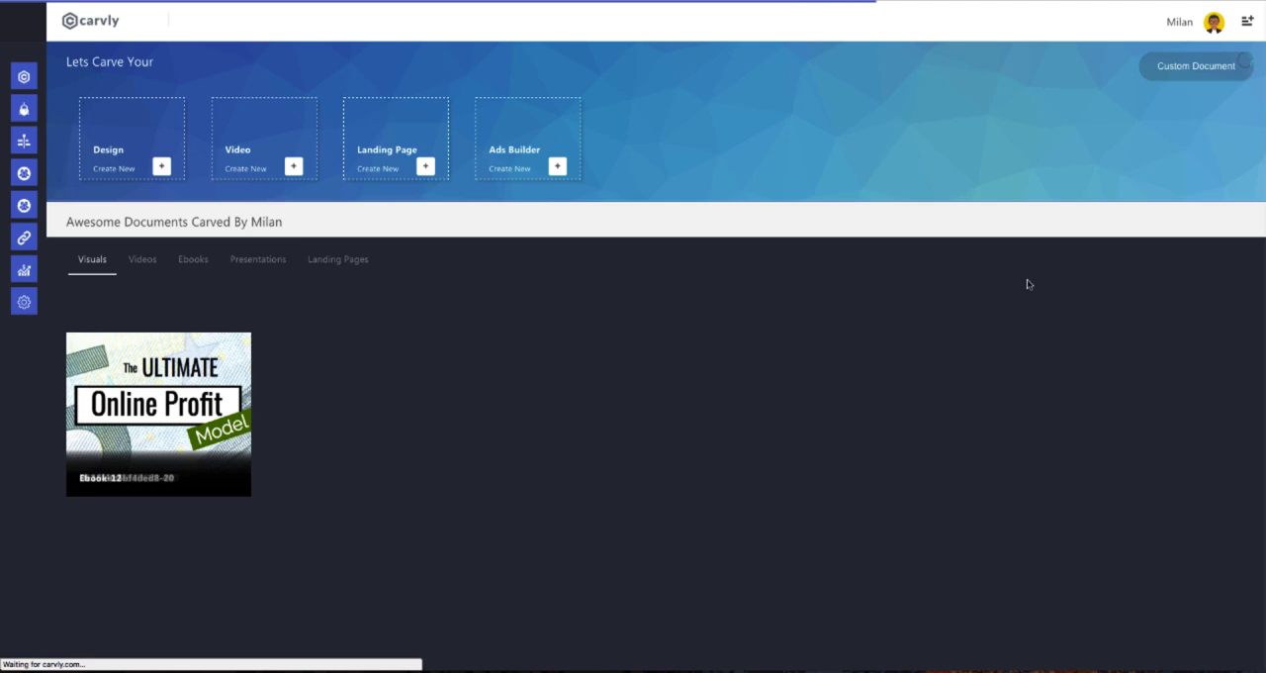
# Review the options under CarvBot, Leads, Team, Cloak URL, Analytics and Settings, and those of the user account.
pyautogui.moveTo(37, 123)
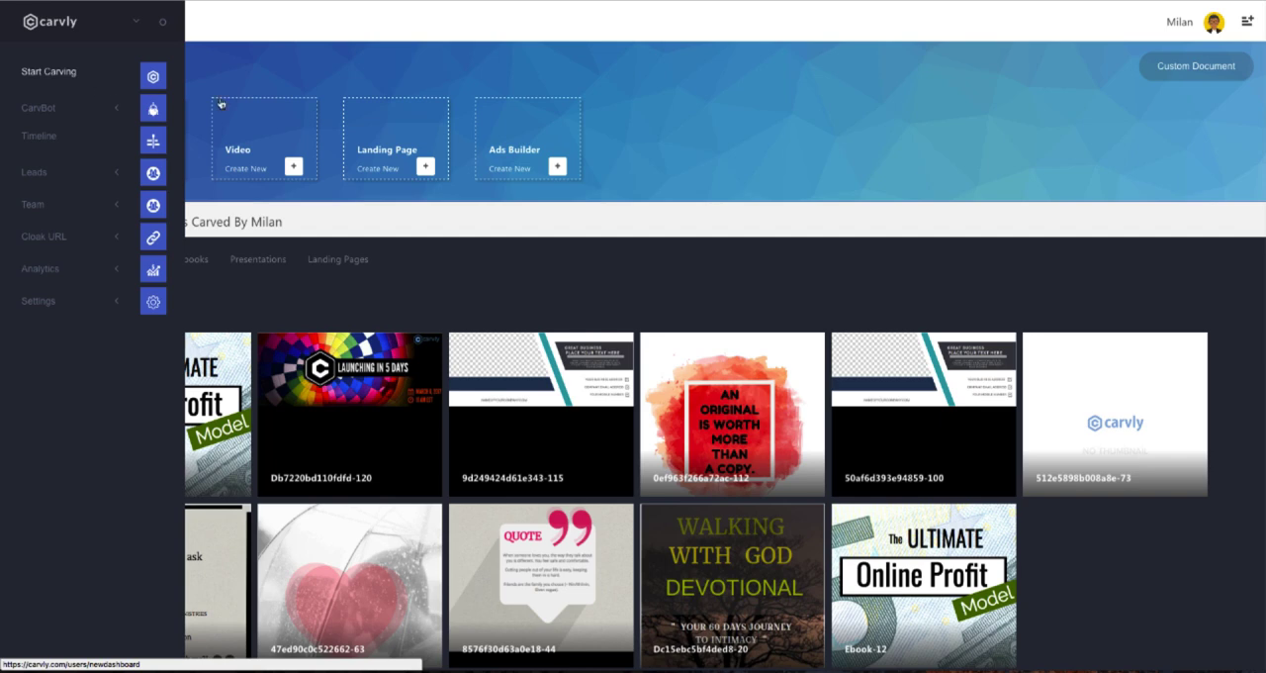
pyautogui.moveTo(30, 99)
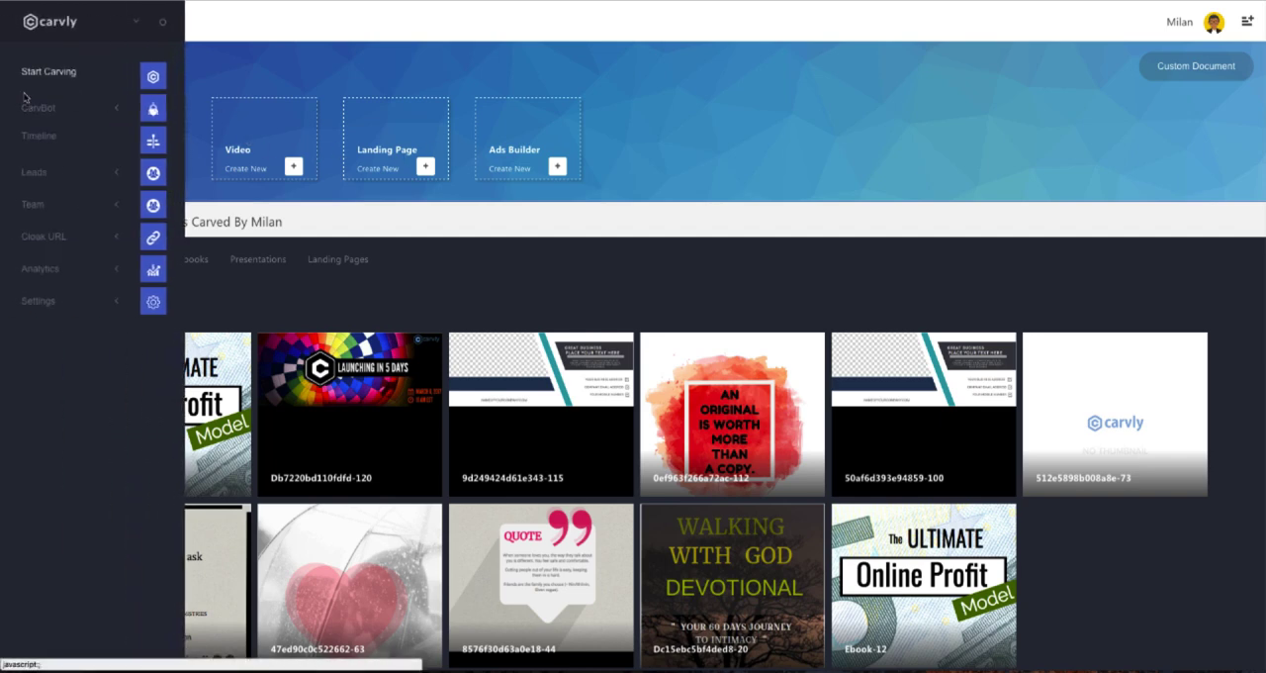
pyautogui.click(96, 112)
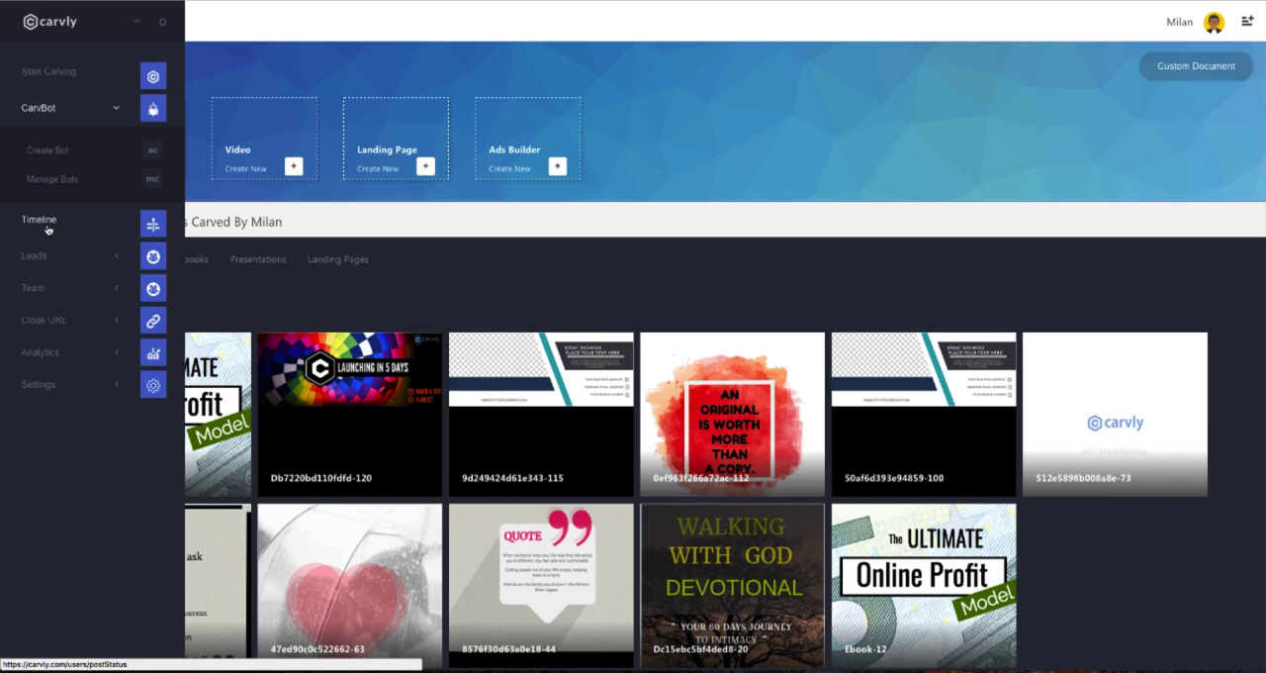
pyautogui.click(52, 256)
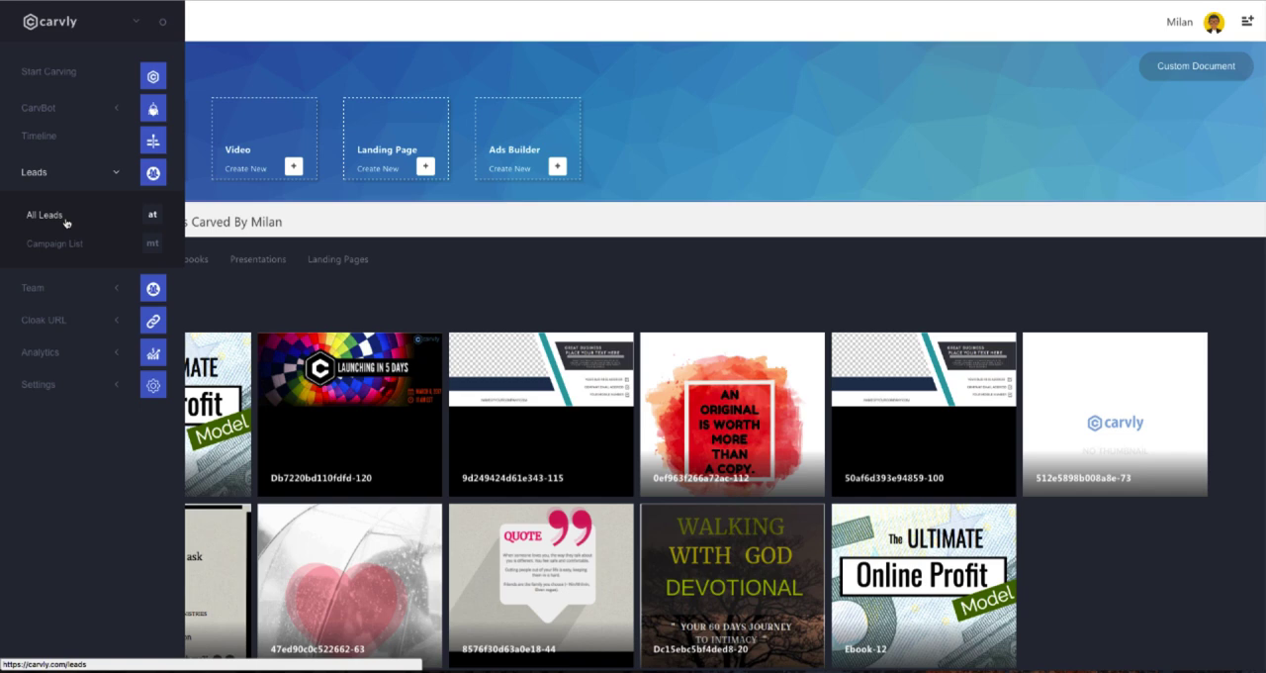
pyautogui.click(74, 287)
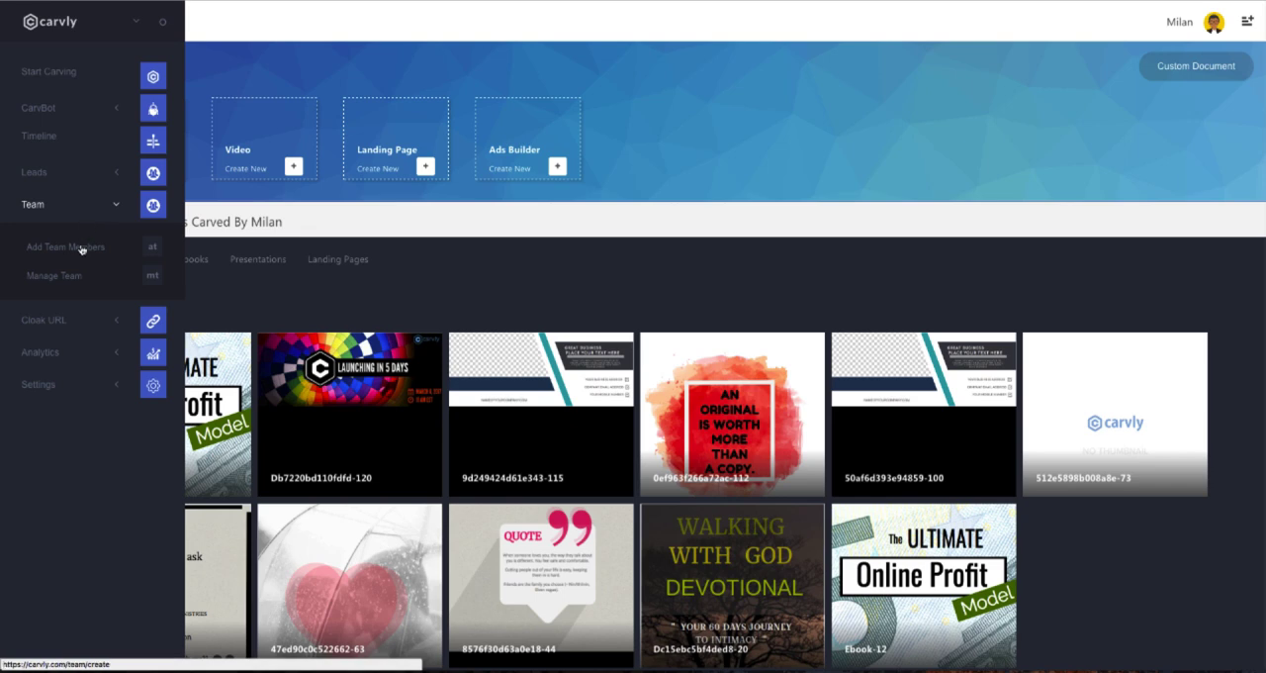
pyautogui.click(77, 319)
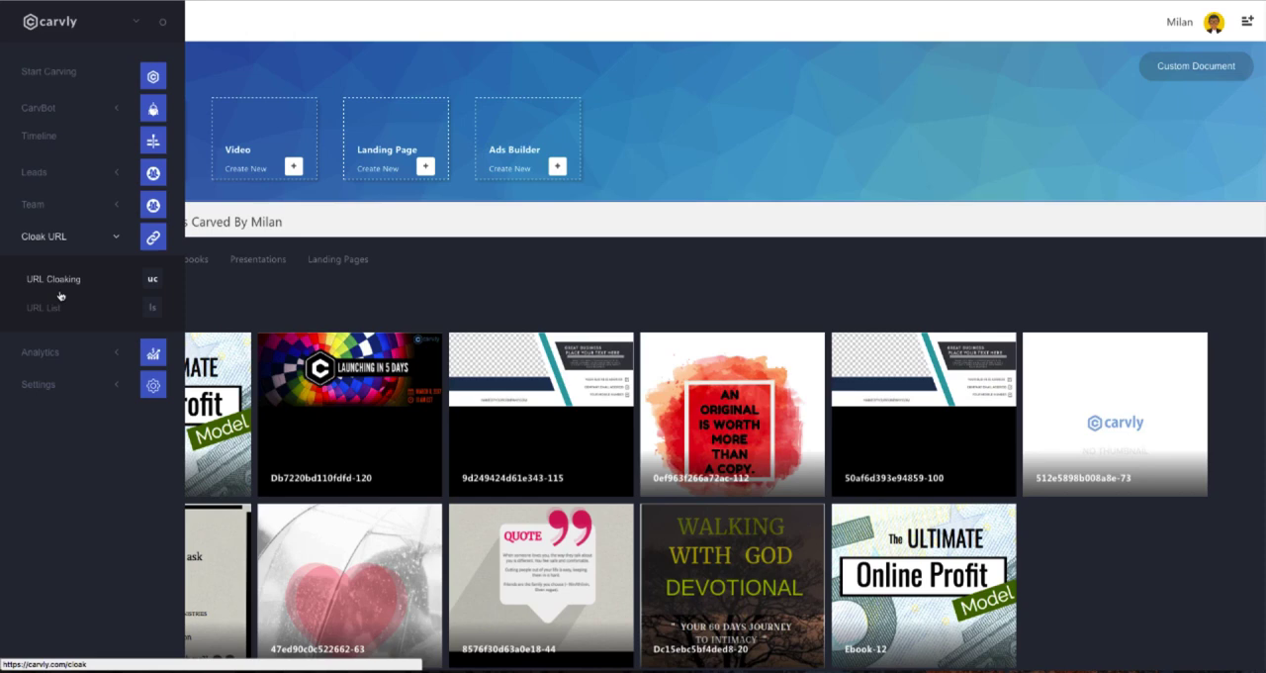
pyautogui.click(76, 352)
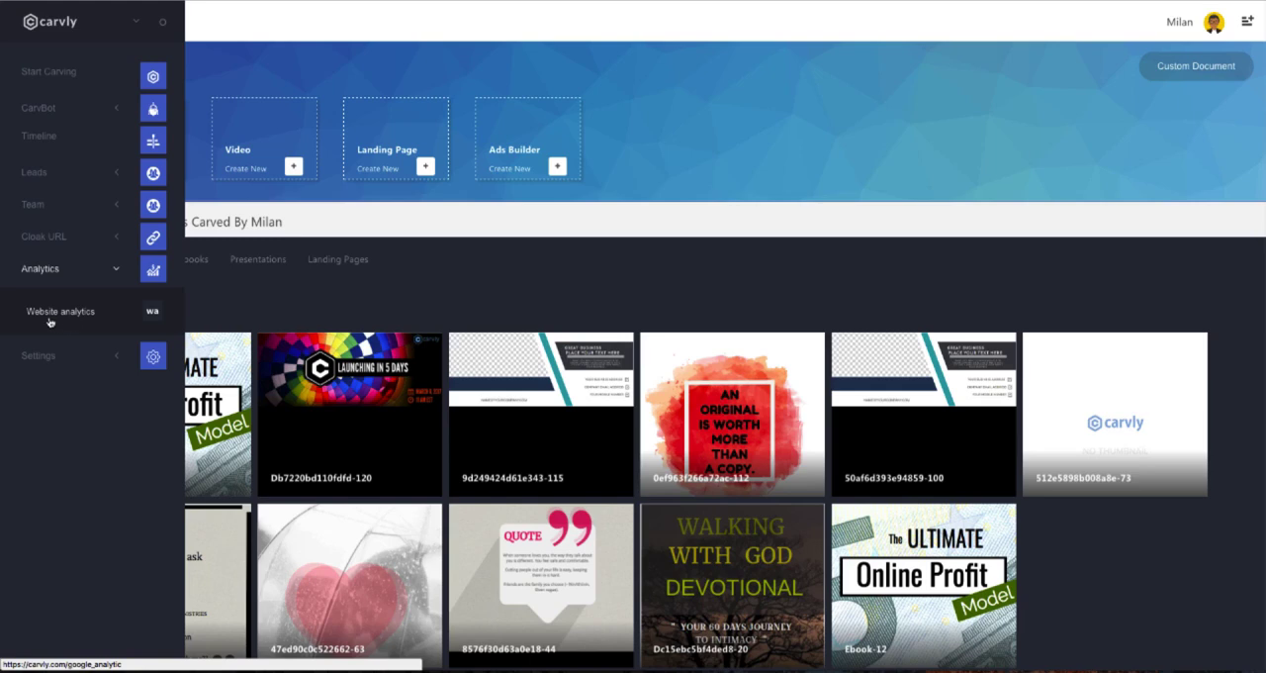
pyautogui.click(60, 355)
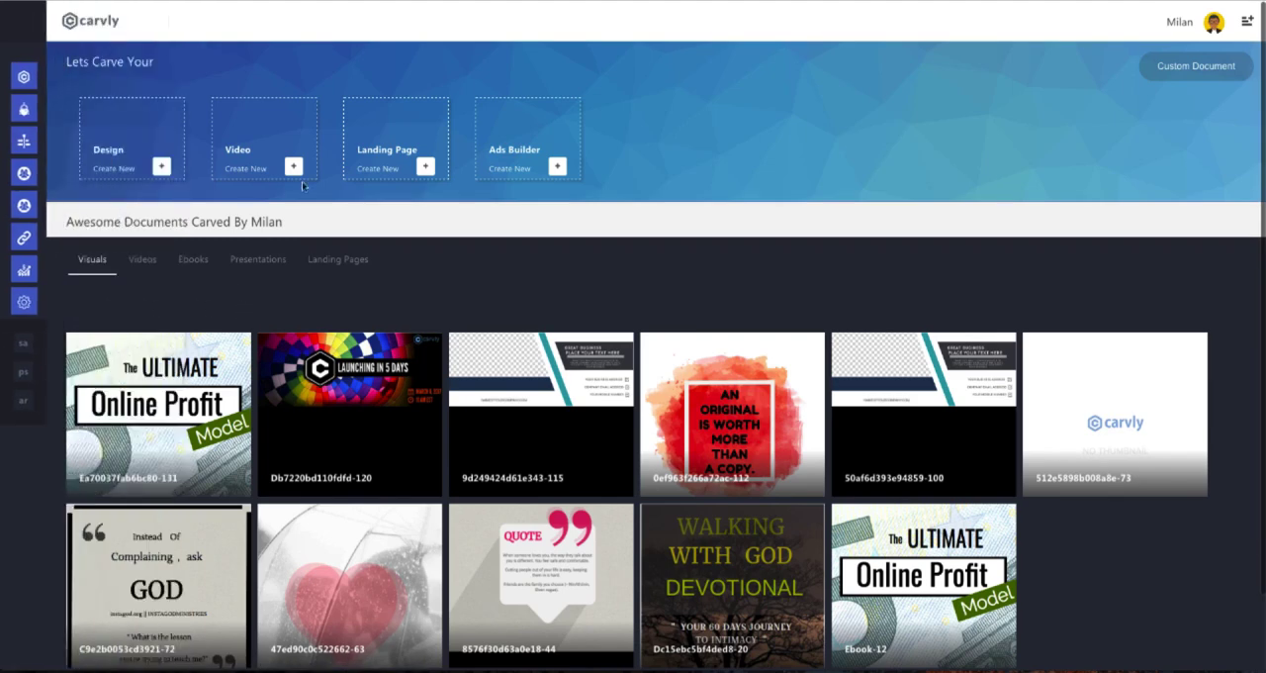
pyautogui.click(1215, 24)
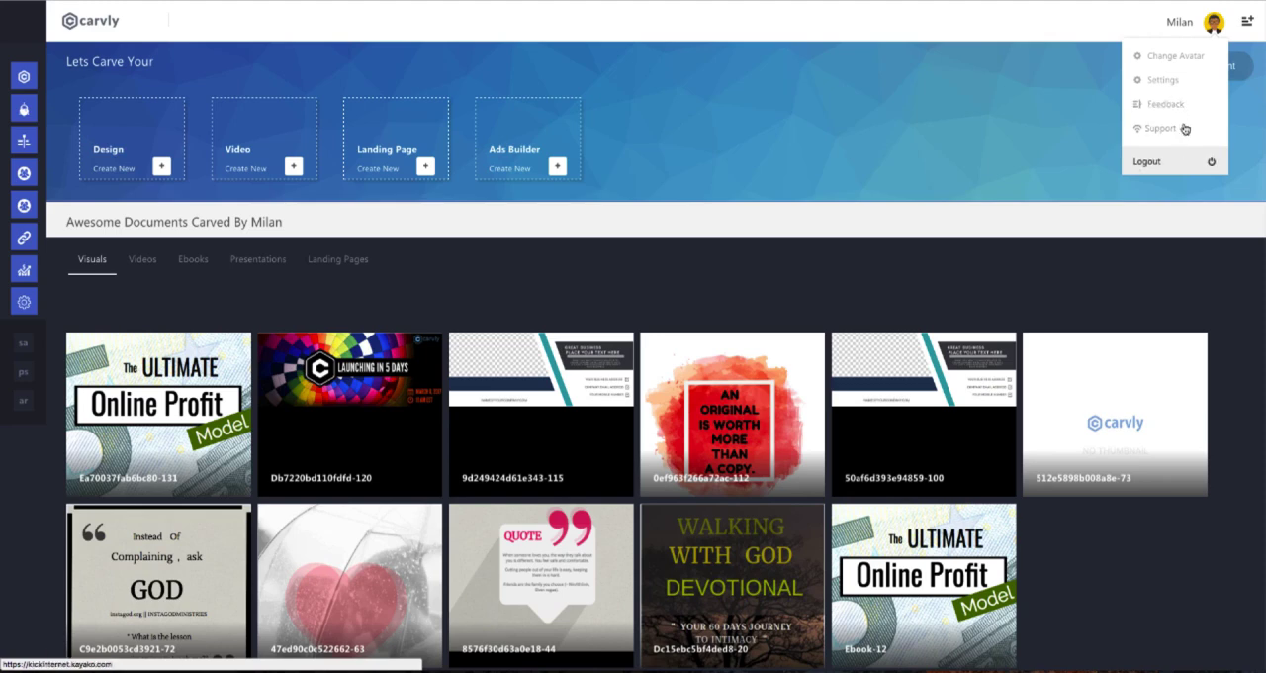
pyautogui.click(1217, 24)
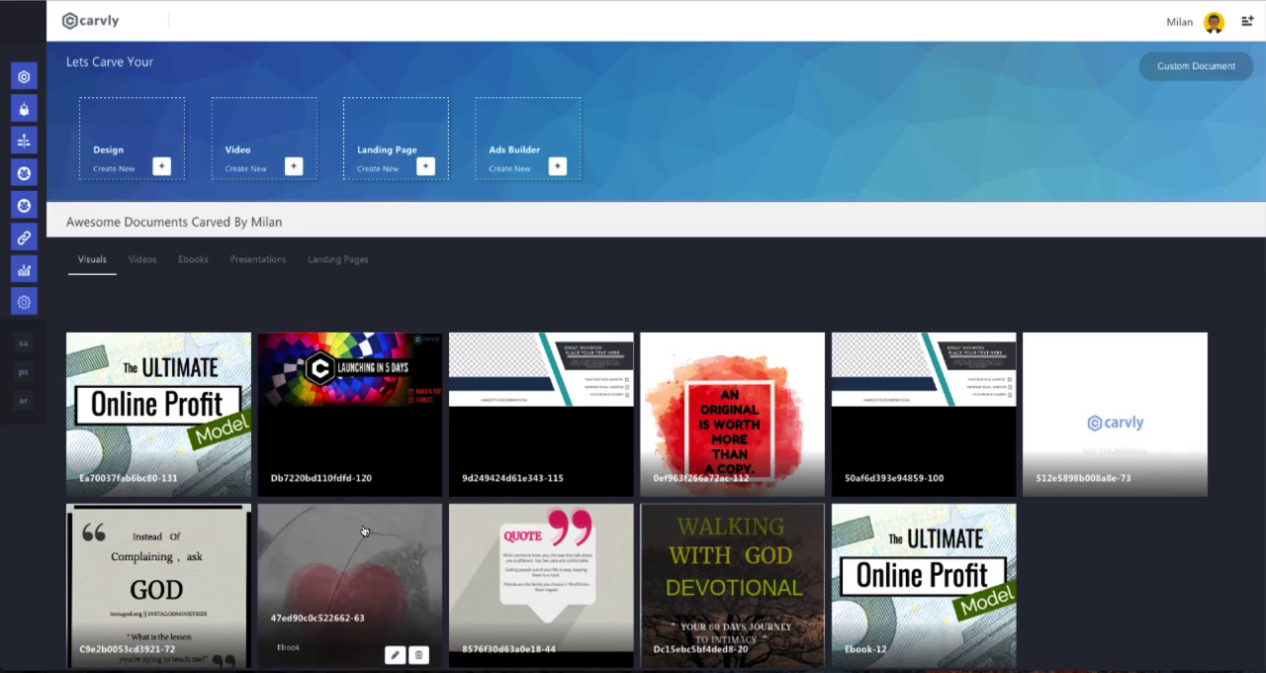
# Look through the saved visuals and videos, including the details of the video China is building 'Vertical Forest'.
pyautogui.scroll(-2, 366, 496)
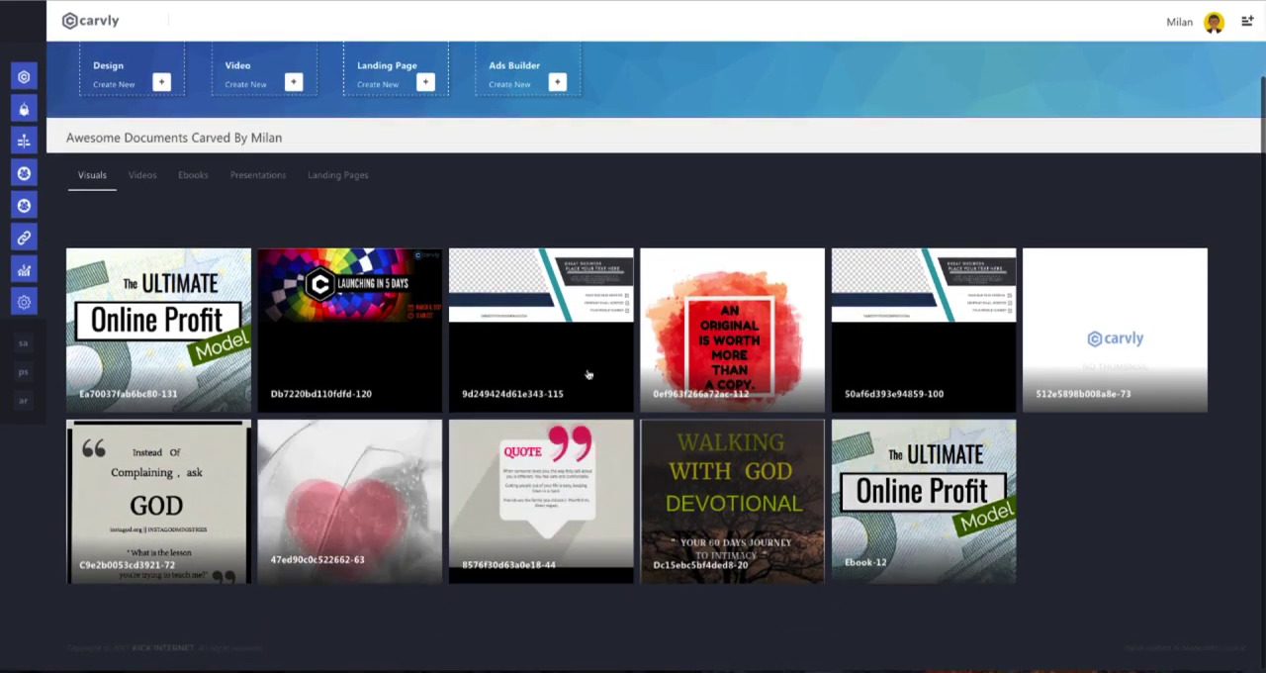
pyautogui.scroll(2, 587, 370)
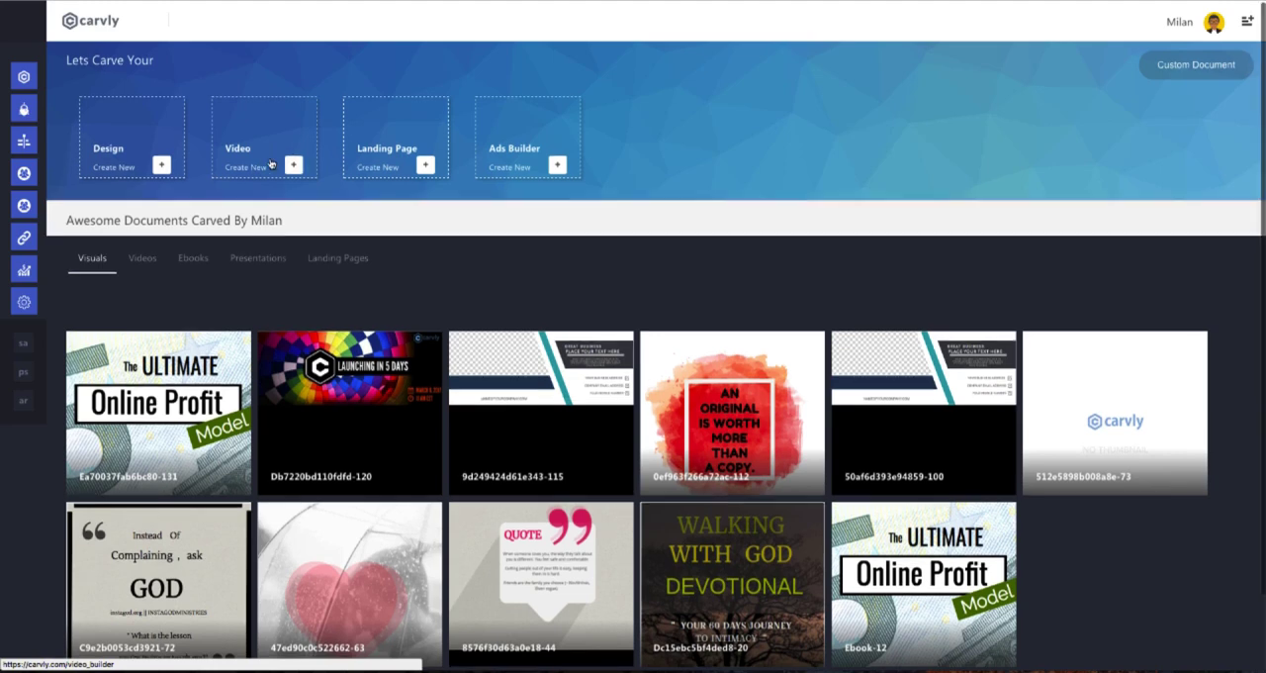
pyautogui.click(140, 260)
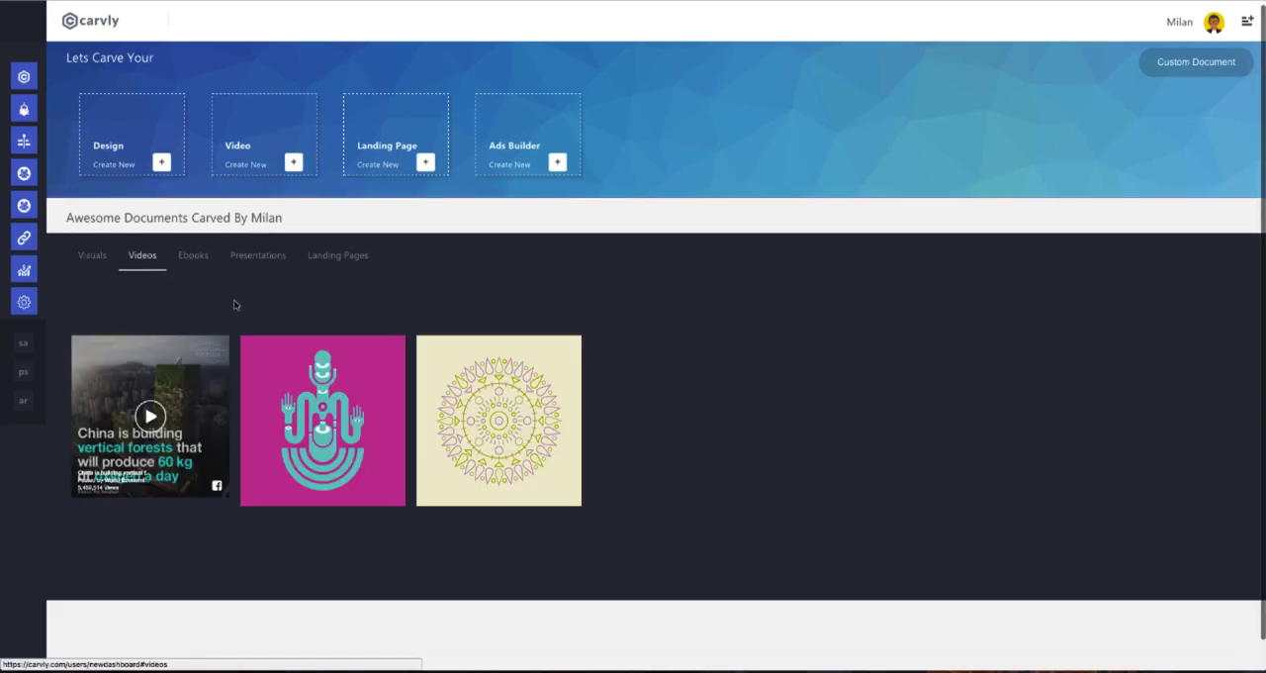
pyautogui.click(178, 377)
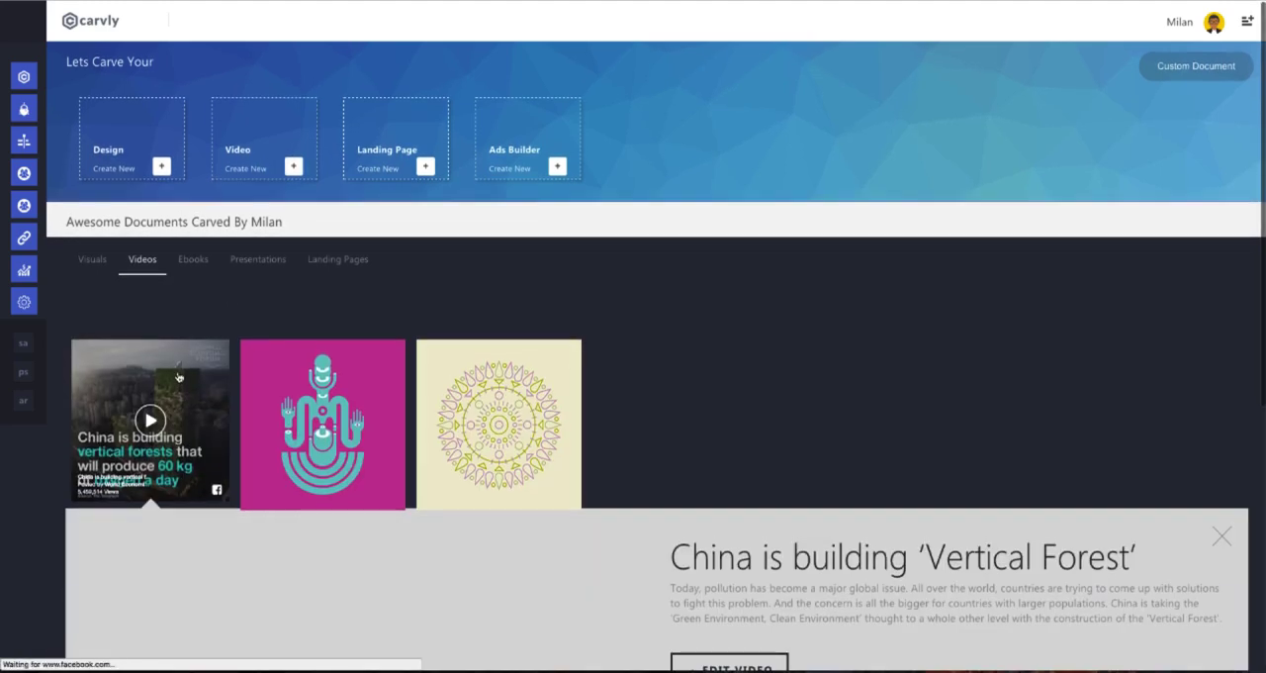
pyautogui.scroll(-2, 188, 367)
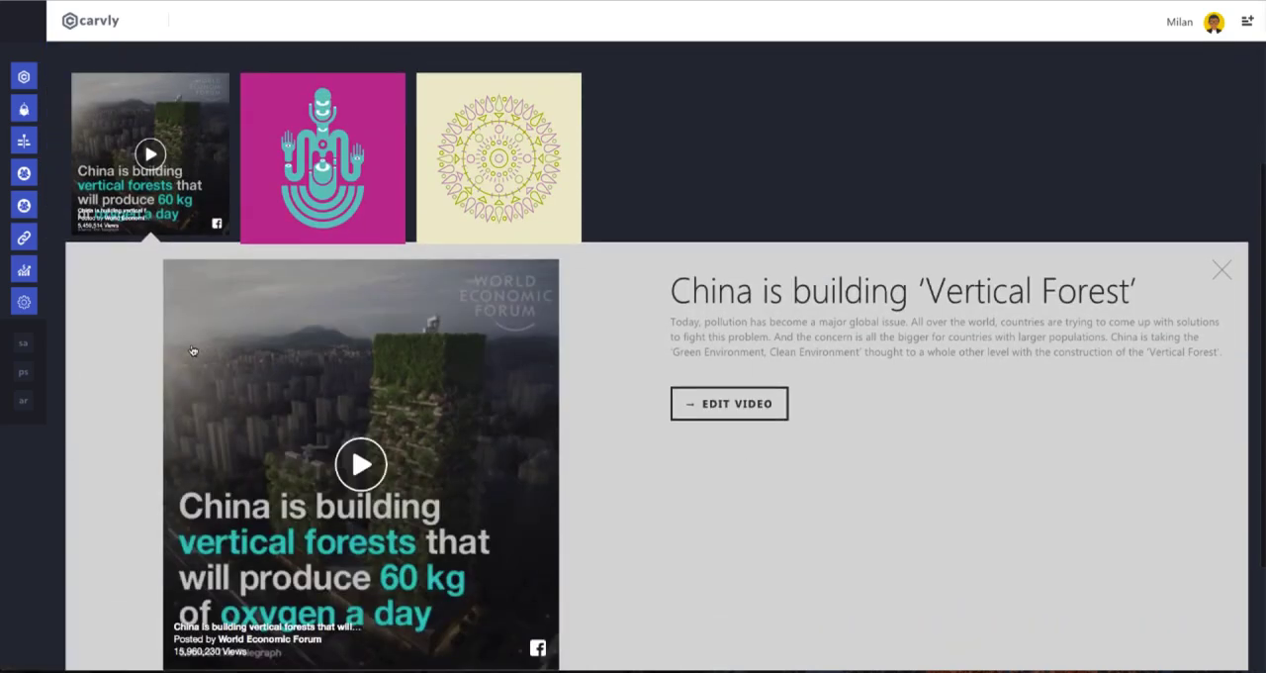
pyautogui.scroll(3, 133, 294)
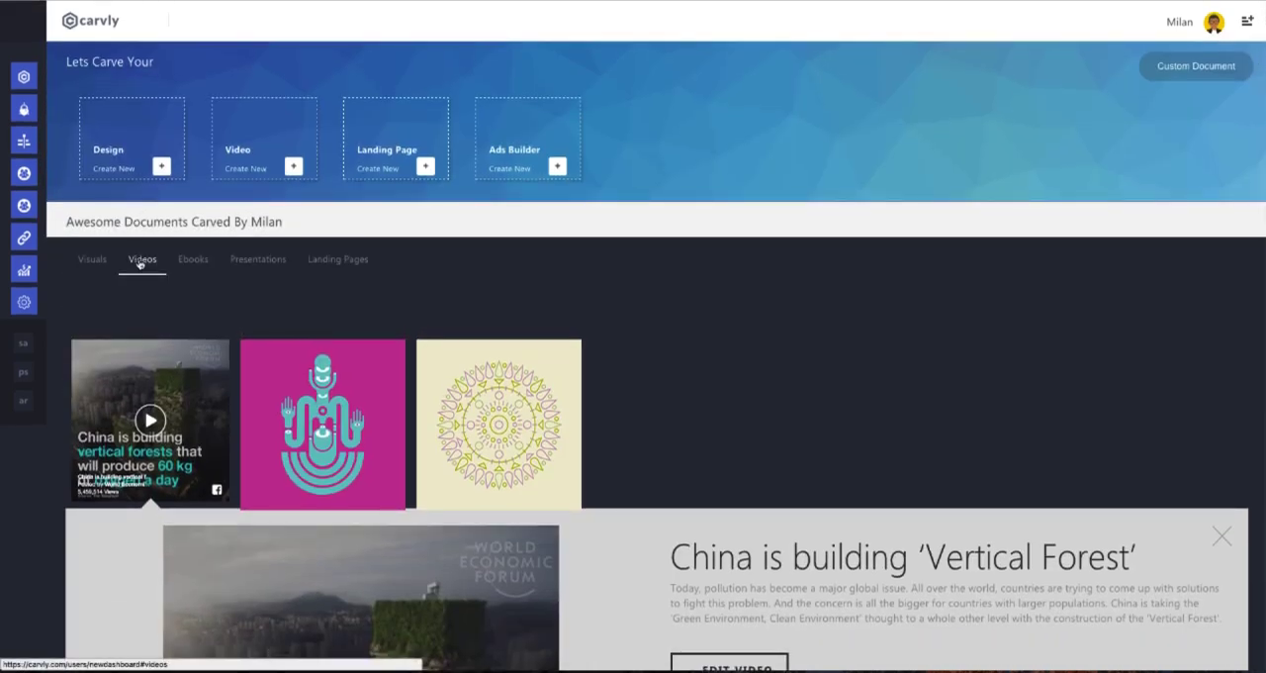
pyautogui.click(93, 263)
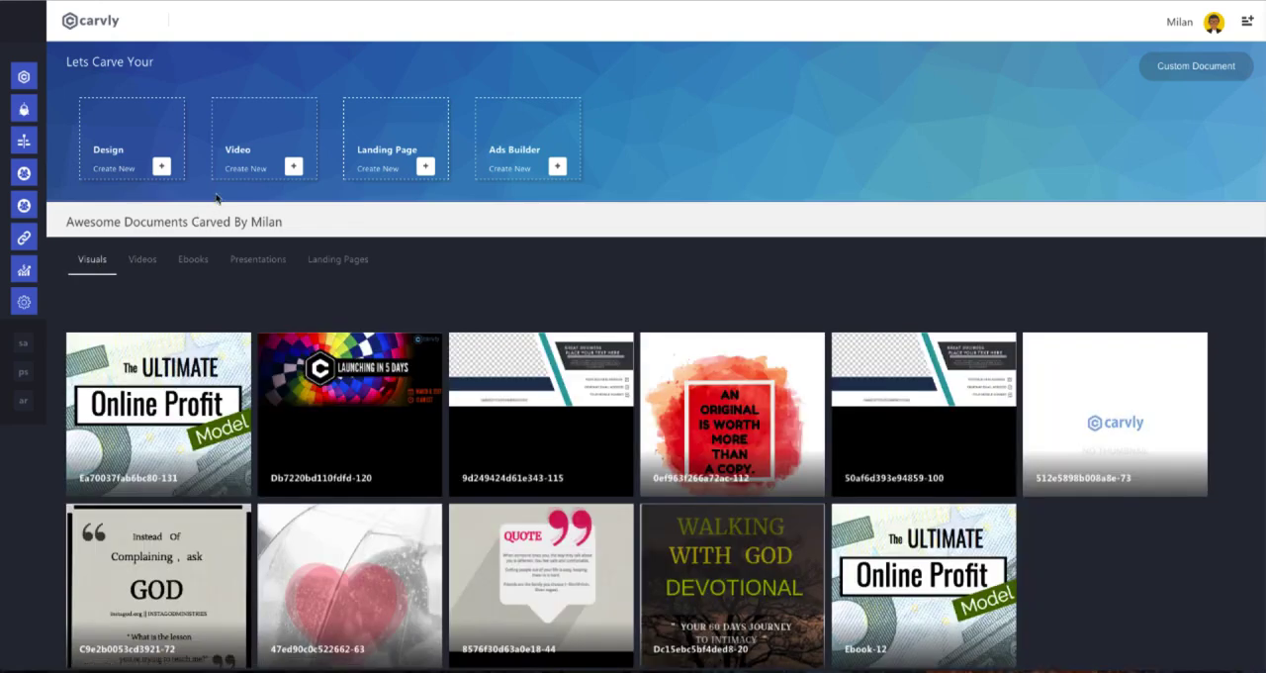
# Examine the preset formats for a new design, from Social and Ebook & Blogging through Events and Ads.
pyautogui.click(162, 167)
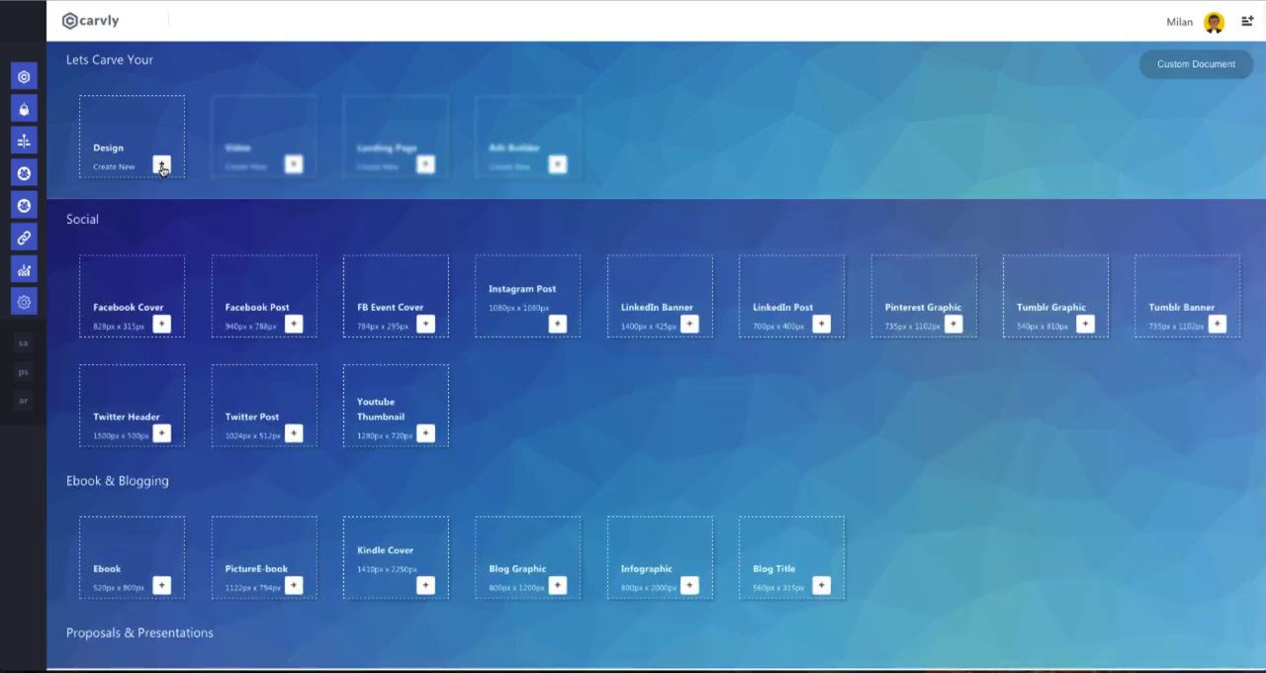
pyautogui.scroll(-1, 164, 170)
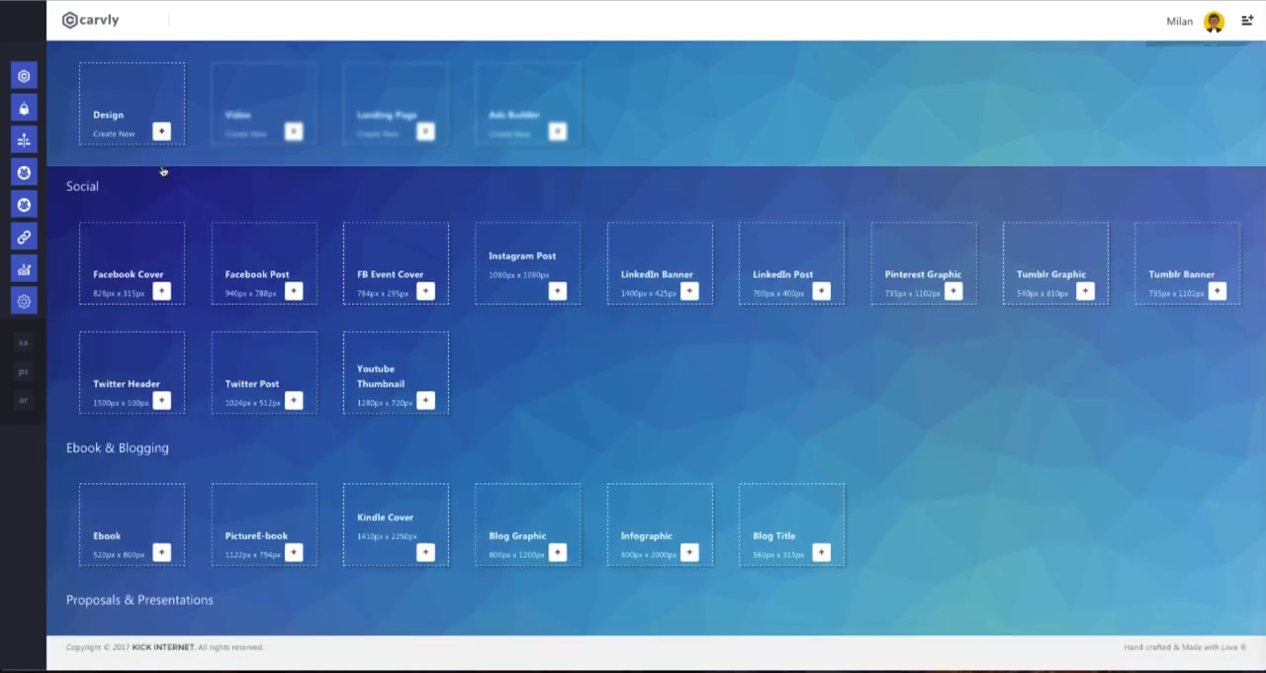
pyautogui.scroll(-1, 179, 205)
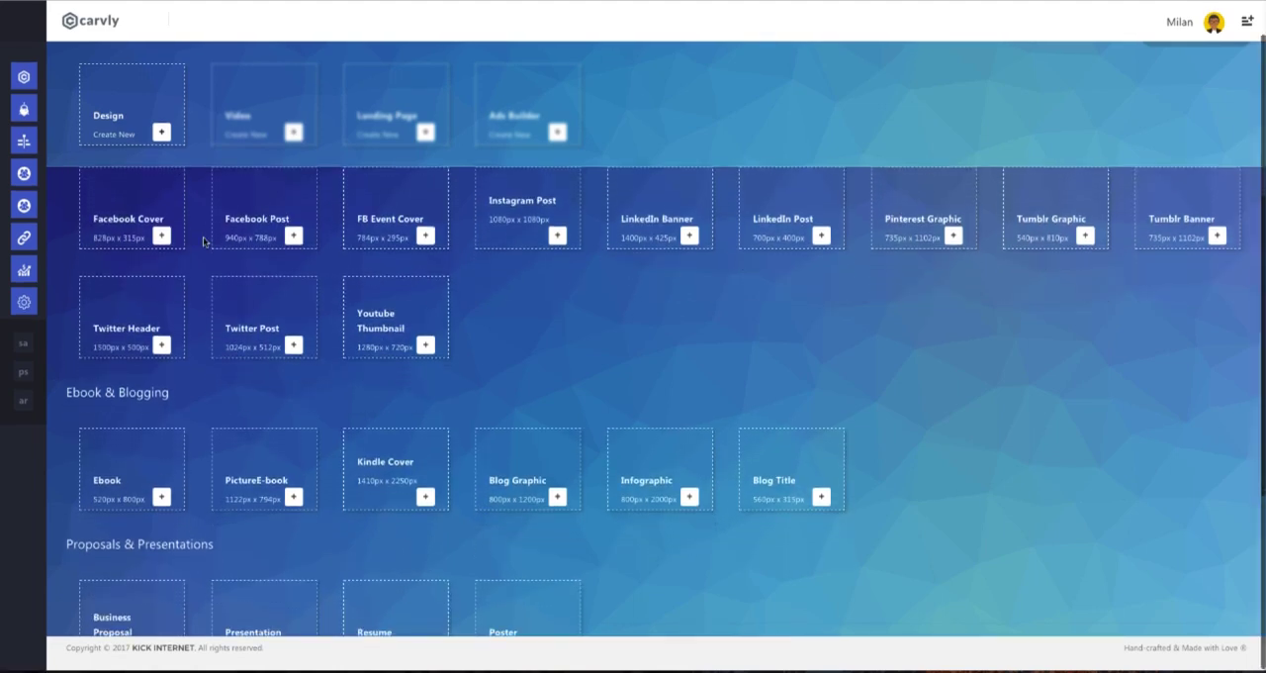
pyautogui.scroll(2, 203, 240)
pyautogui.scroll(-5, 202, 236)
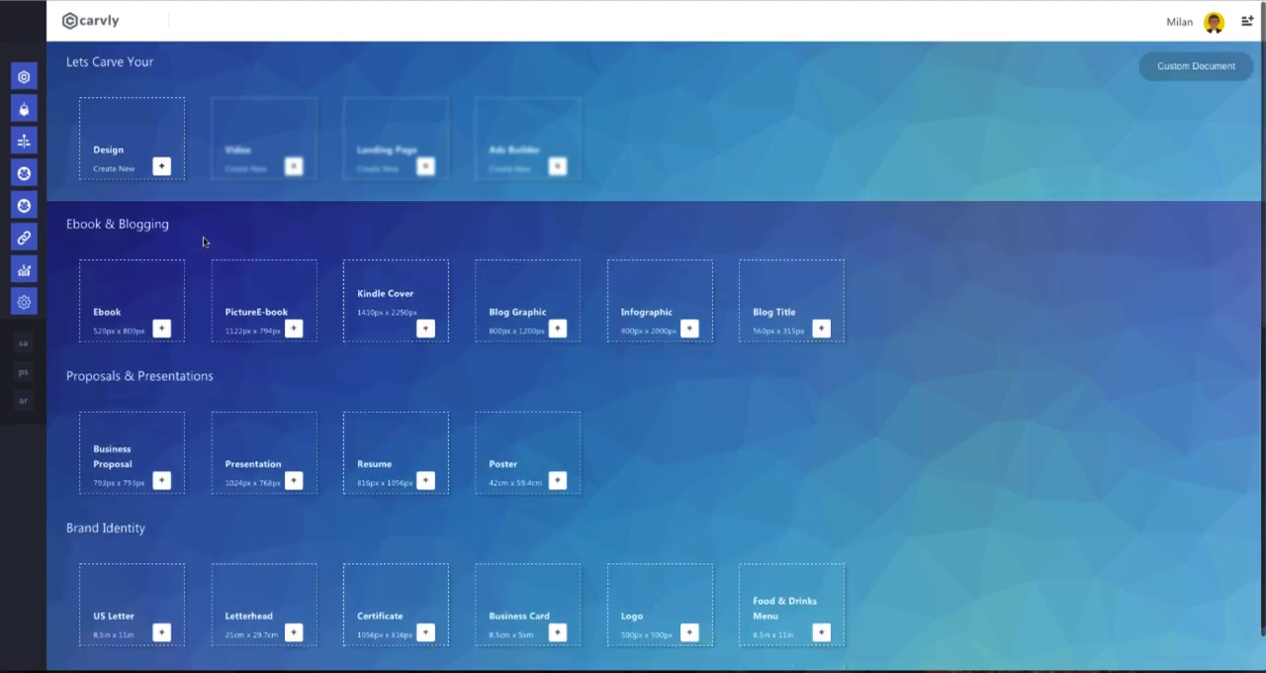
pyautogui.scroll(-2, 532, 308)
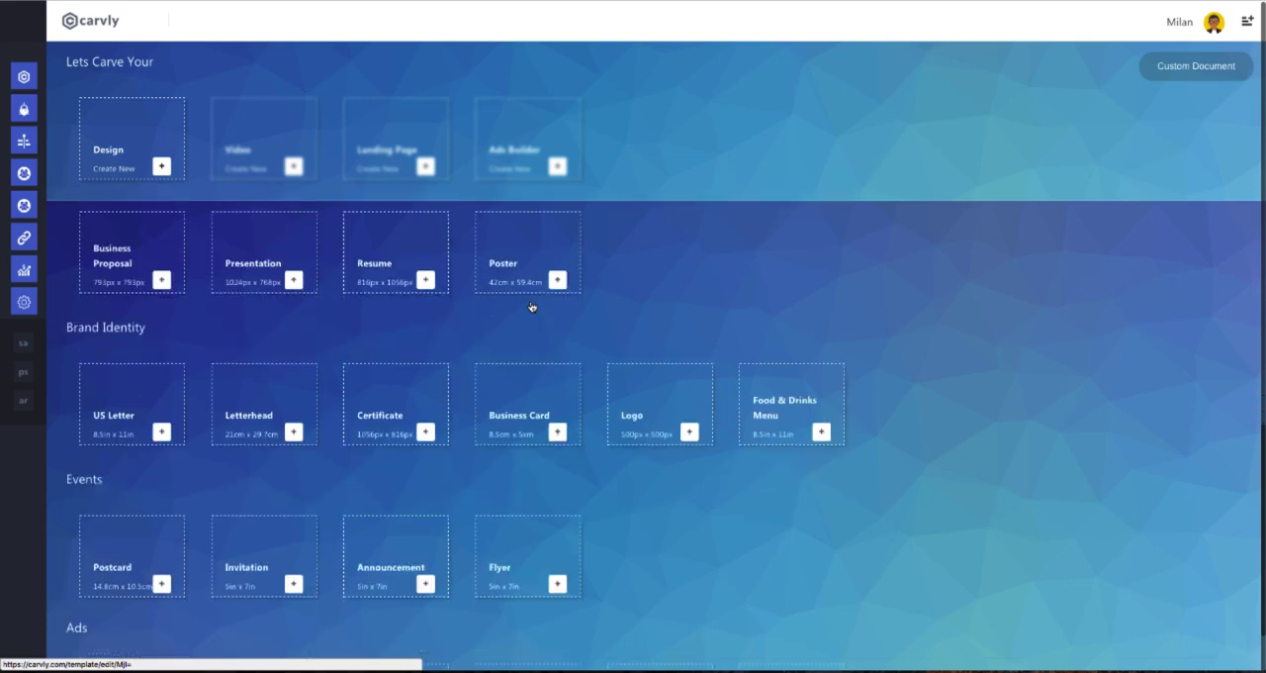
pyautogui.scroll(-3, 531, 307)
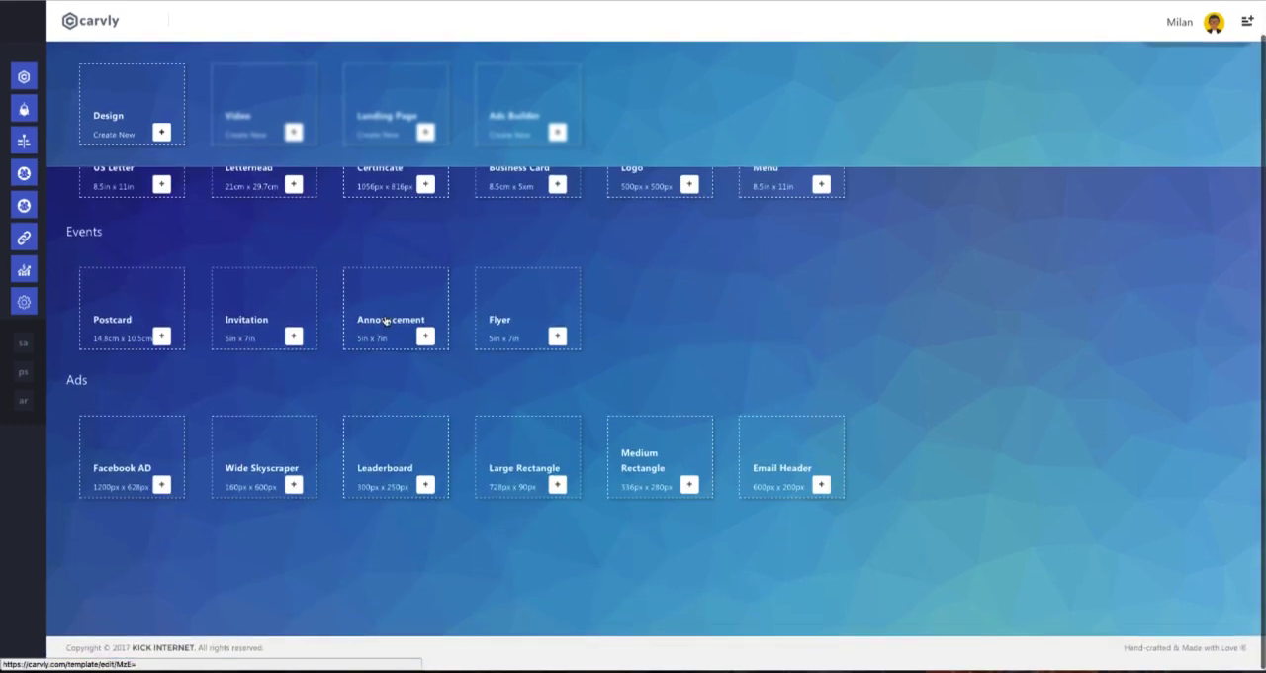
pyautogui.scroll(10, 231, 211)
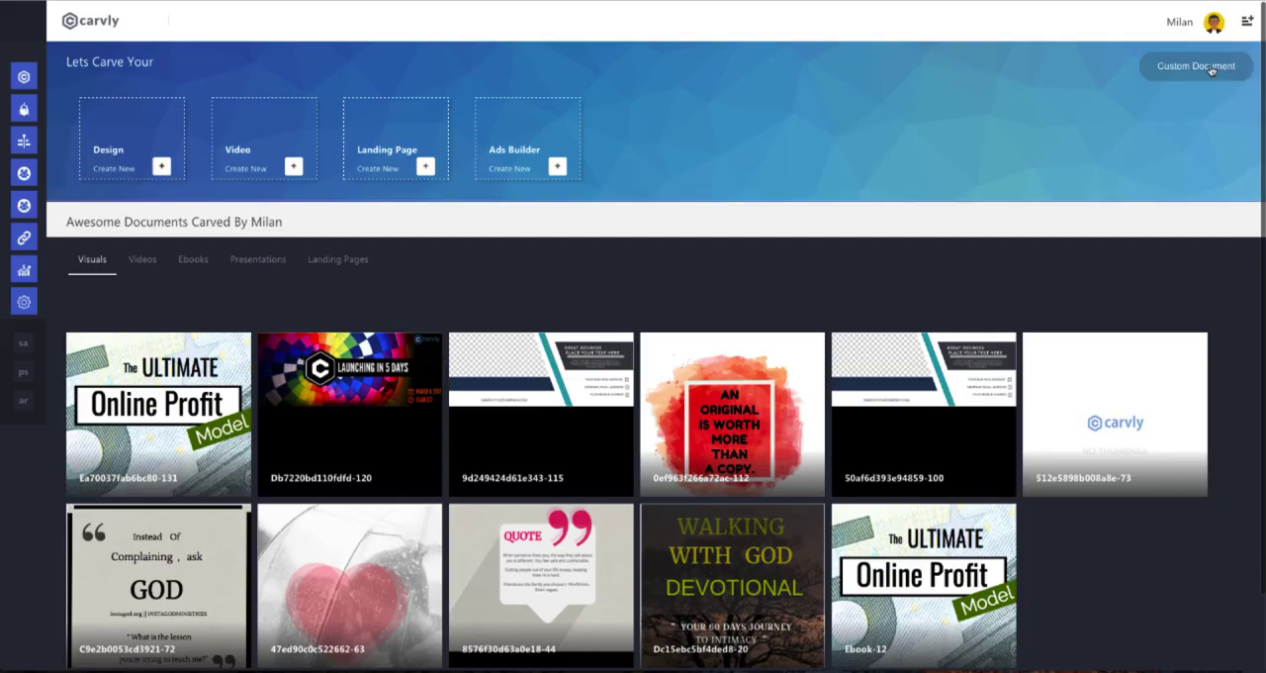
# Create a custom document with a canvas size of 520 x 800 px.
pyautogui.click(1211, 67)
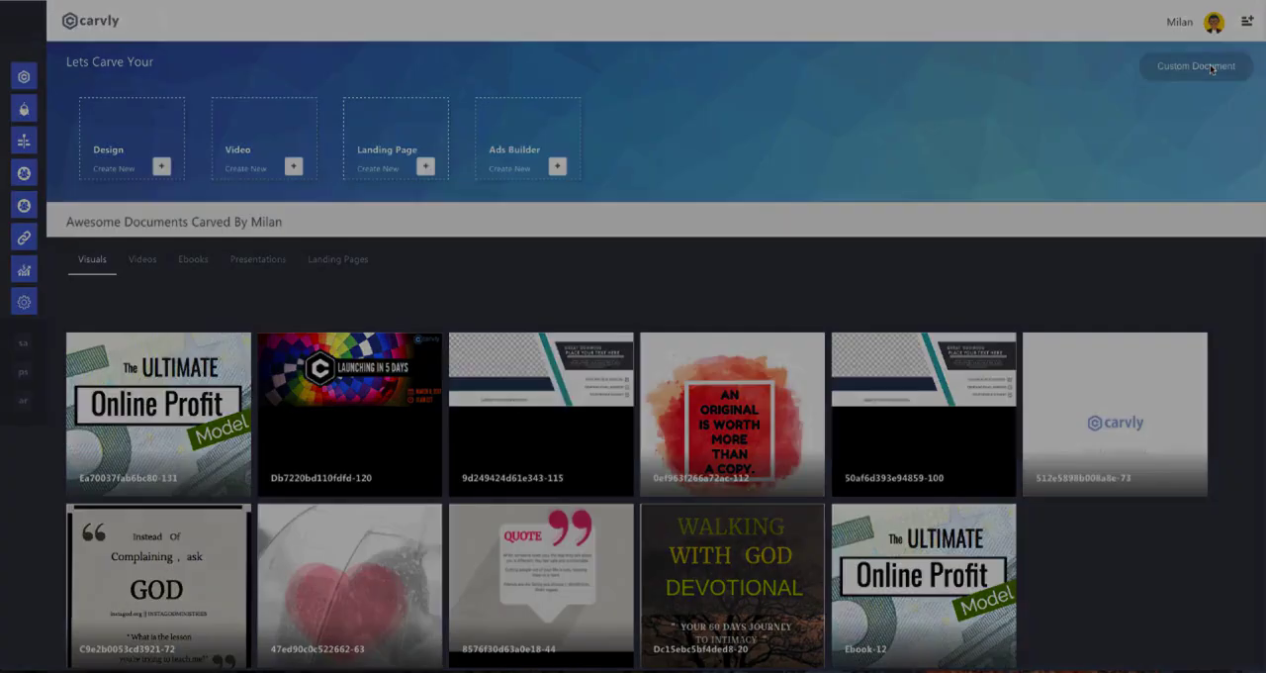
pyautogui.click(524, 337)
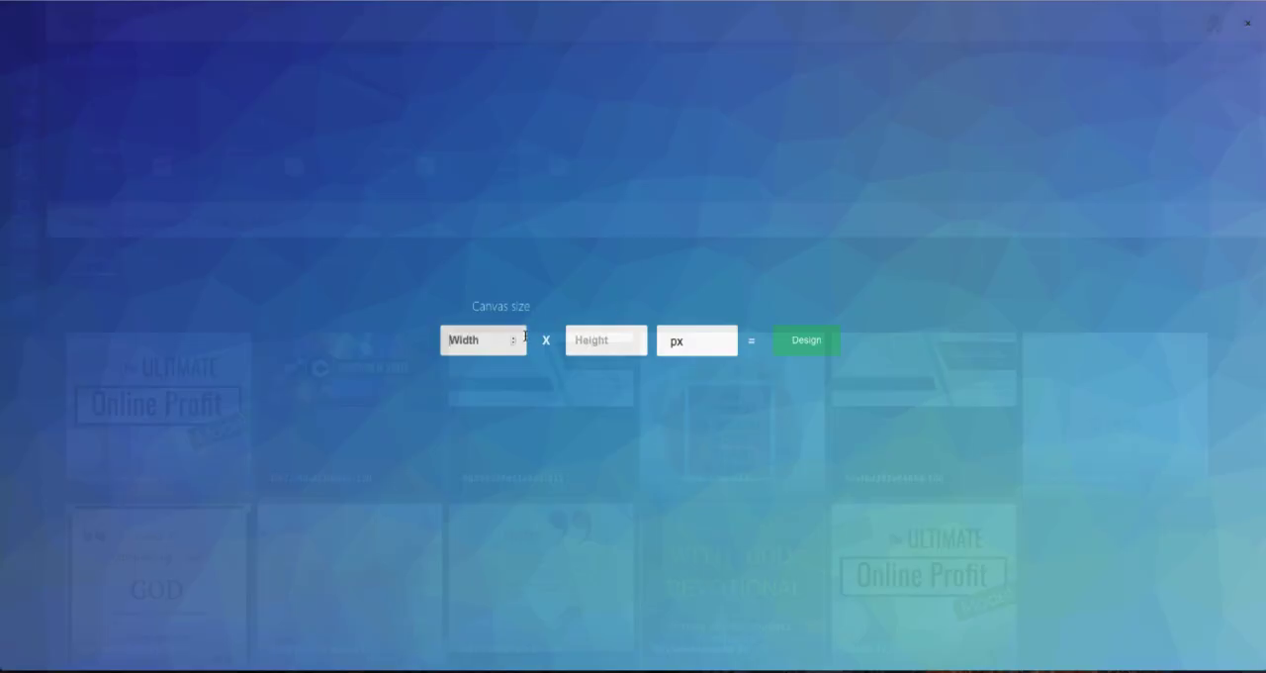
pyautogui.click(615, 337)
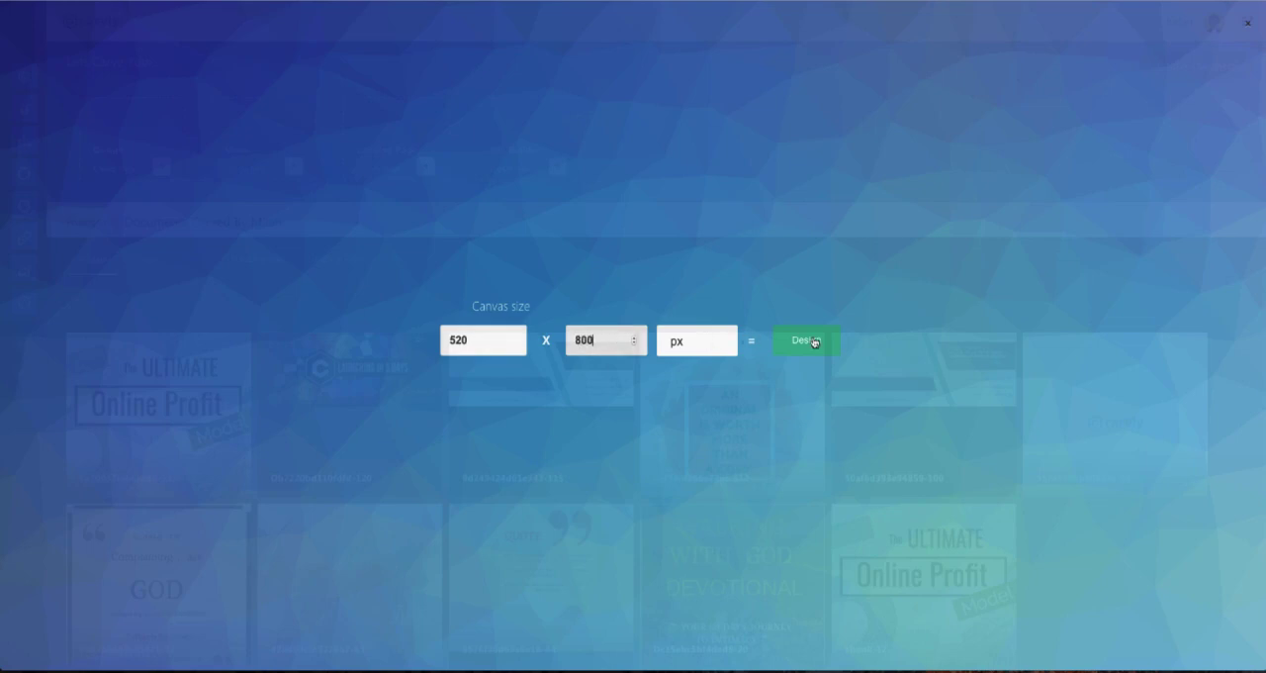
pyautogui.click(814, 342)
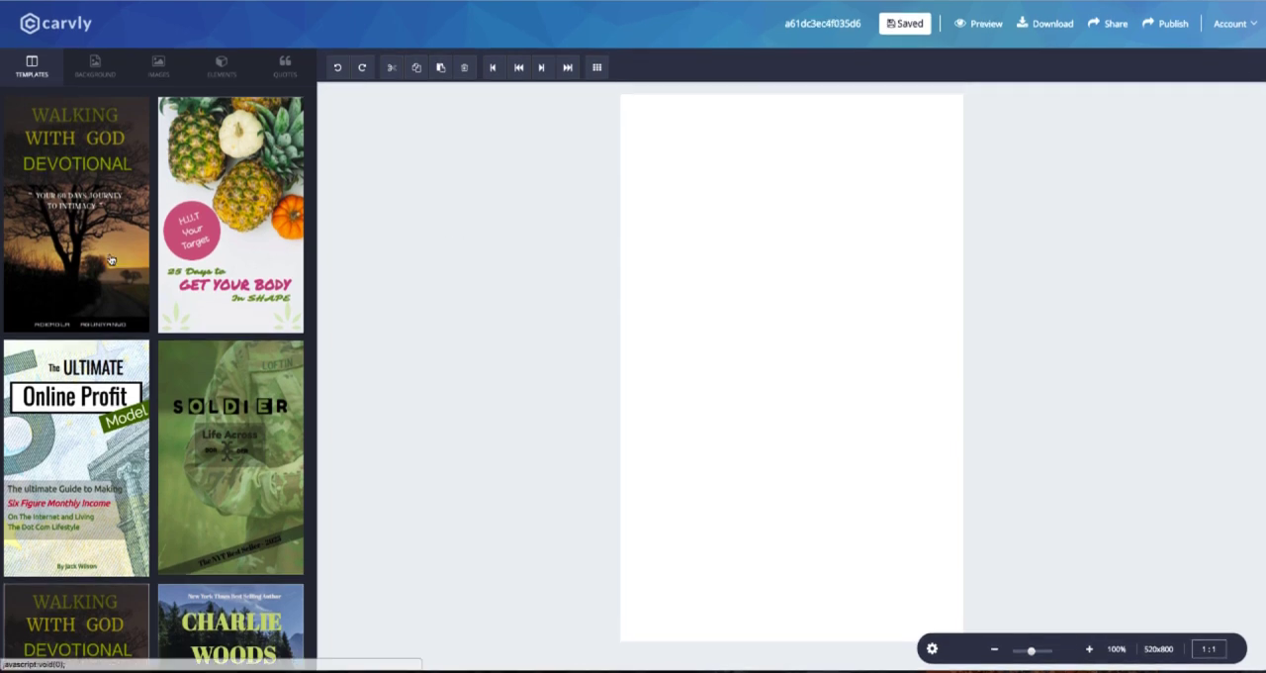
# Browse the available book cover templates for the blank canvas.
pyautogui.scroll(-5, 138, 349)
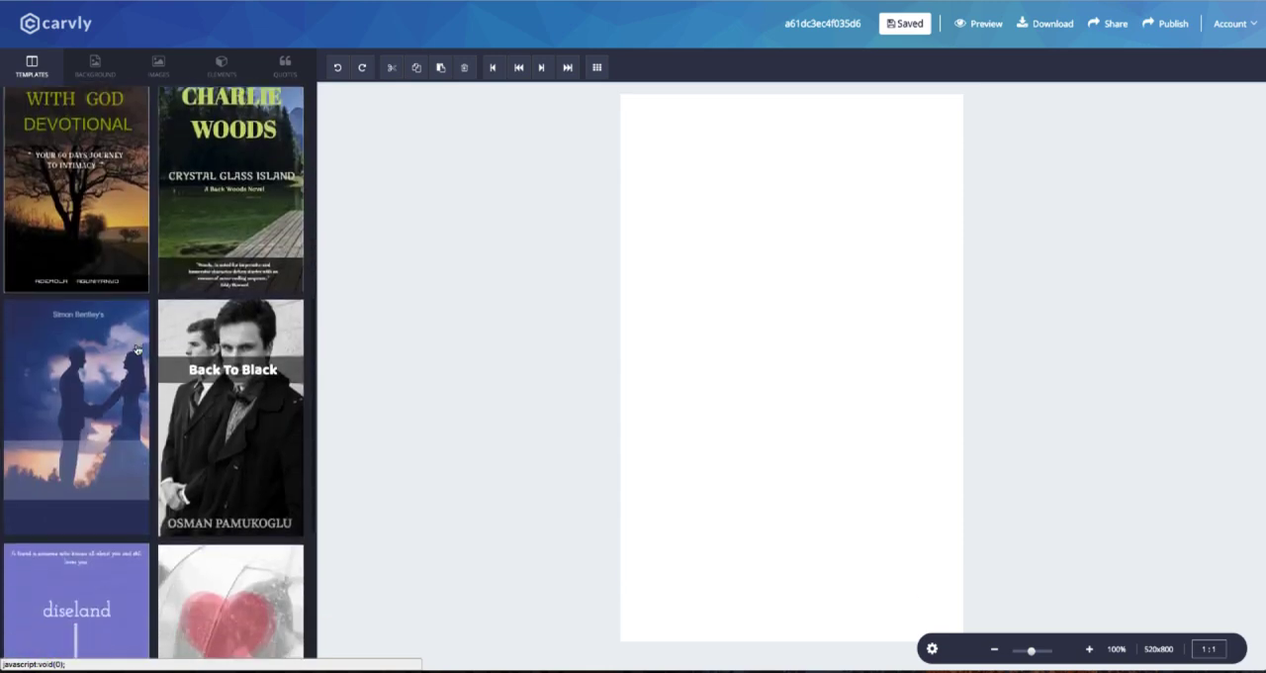
pyautogui.scroll(-4, 138, 349)
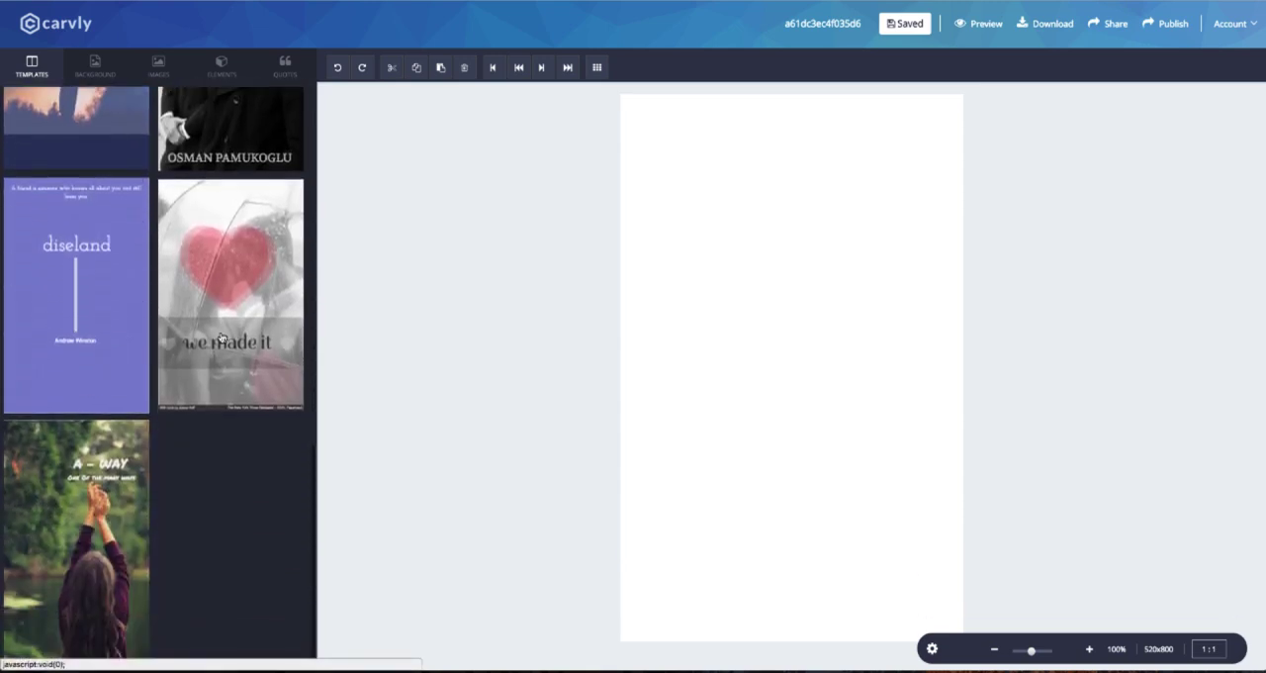
pyautogui.scroll(9, 223, 339)
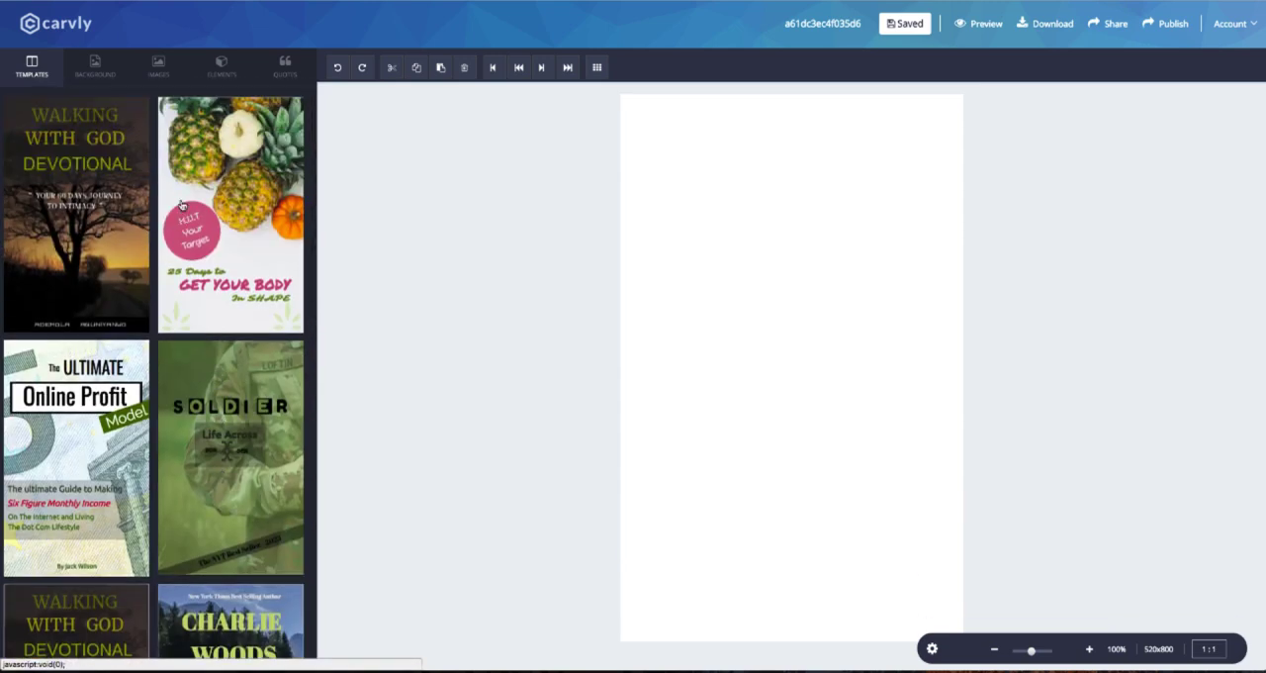
# Browse the stock images offered for the design.
pyautogui.click(158, 68)
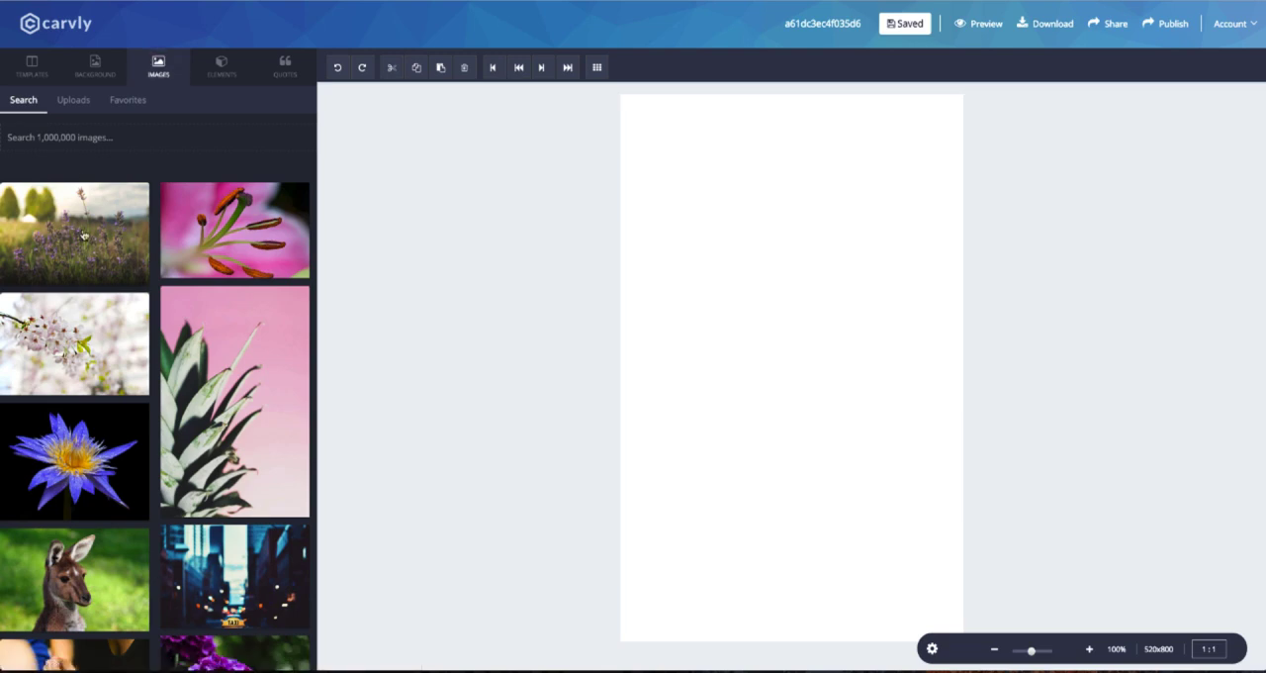
pyautogui.scroll(-5, 106, 214)
pyautogui.scroll(-3, 106, 214)
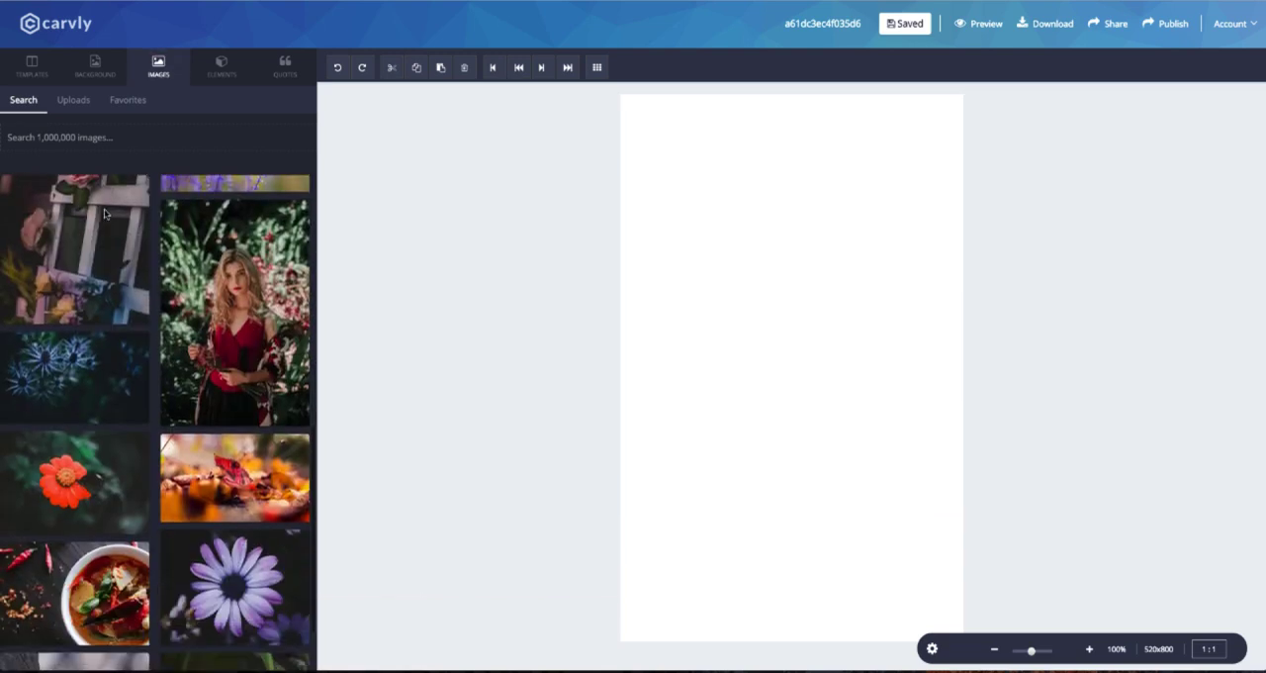
pyautogui.scroll(-2, 150, 235)
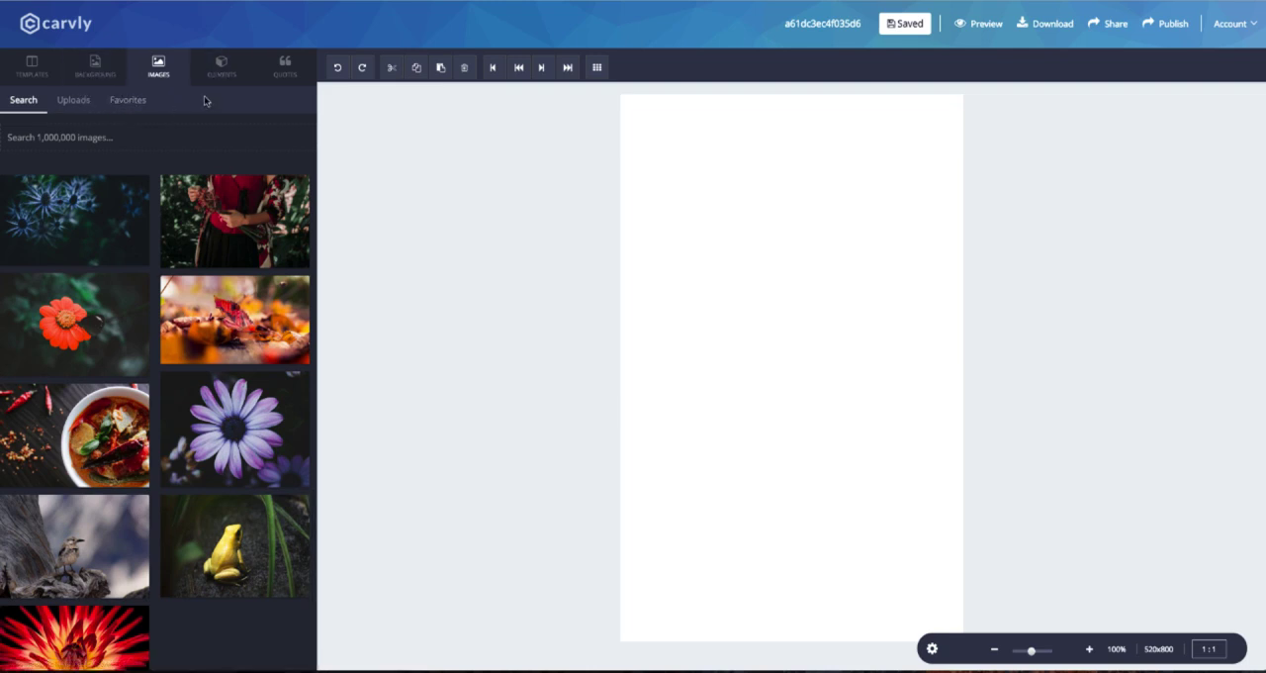
# Browse the text elements and the ready-made quotes offered for the design.
pyautogui.click(223, 78)
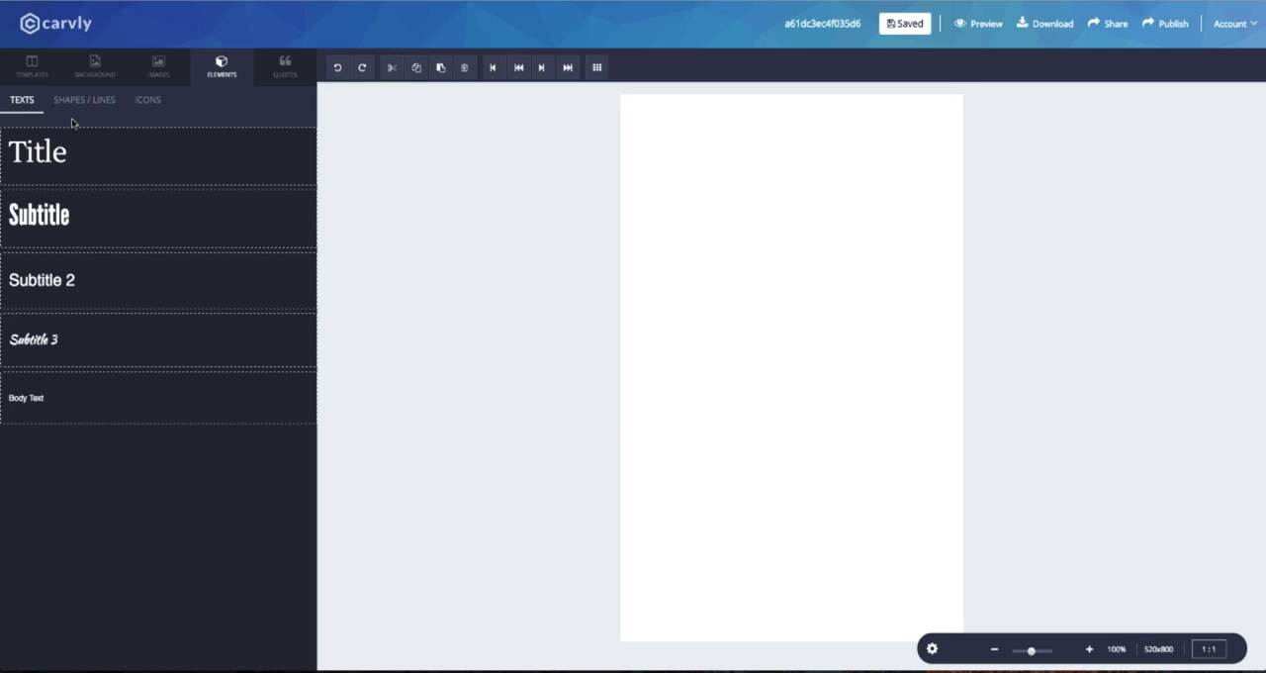
pyautogui.click(278, 82)
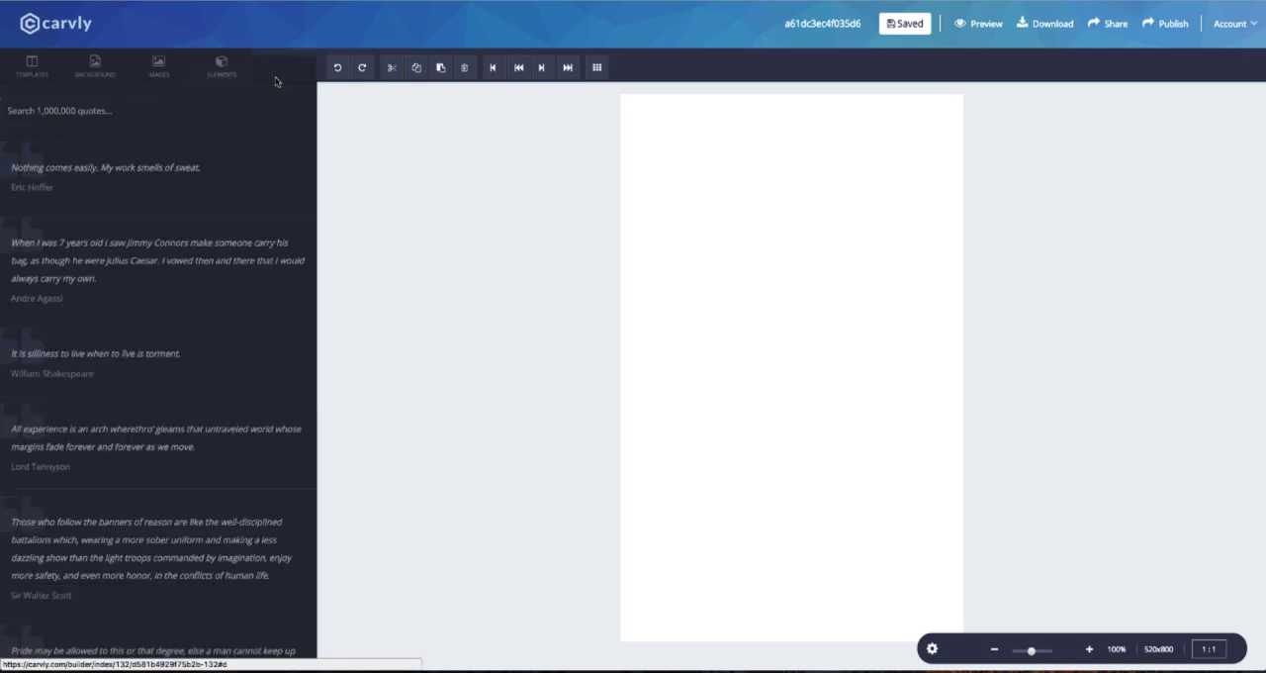
pyautogui.scroll(-2, 40, 184)
pyautogui.scroll(-1, 70, 193)
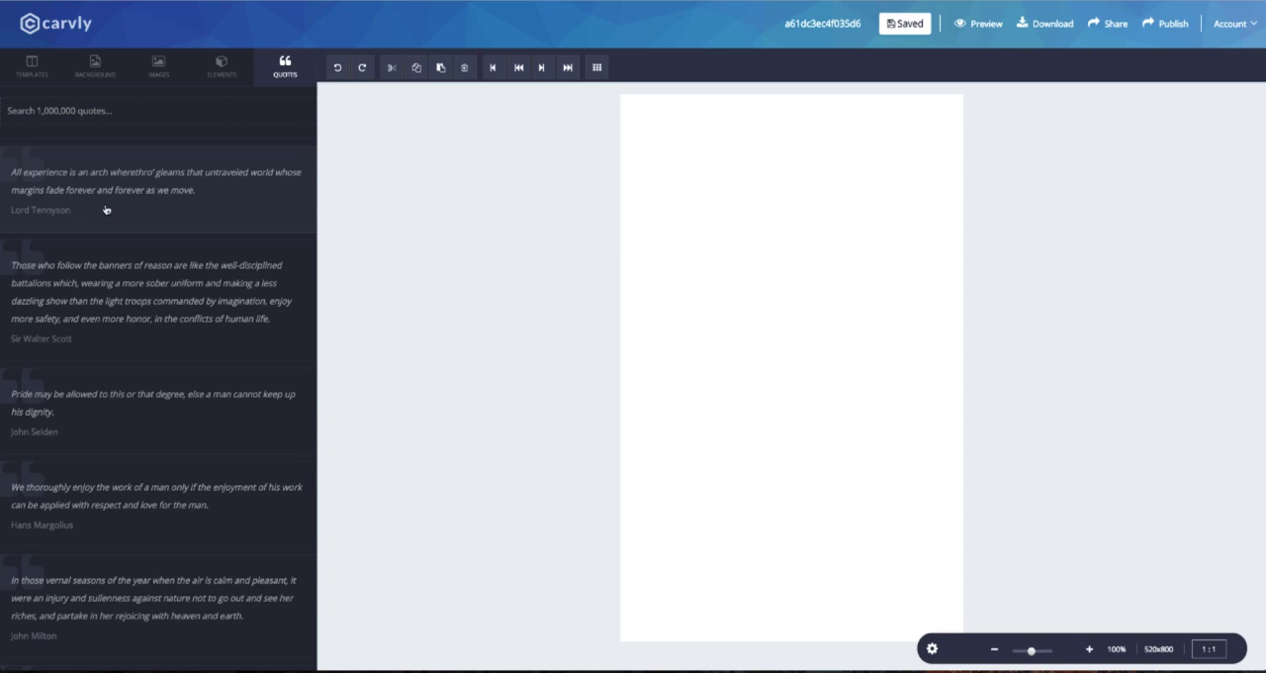
# Search the stock background images for "fitness" and apply the photo of a man running on a country road as the background.
pyautogui.click(91, 69)
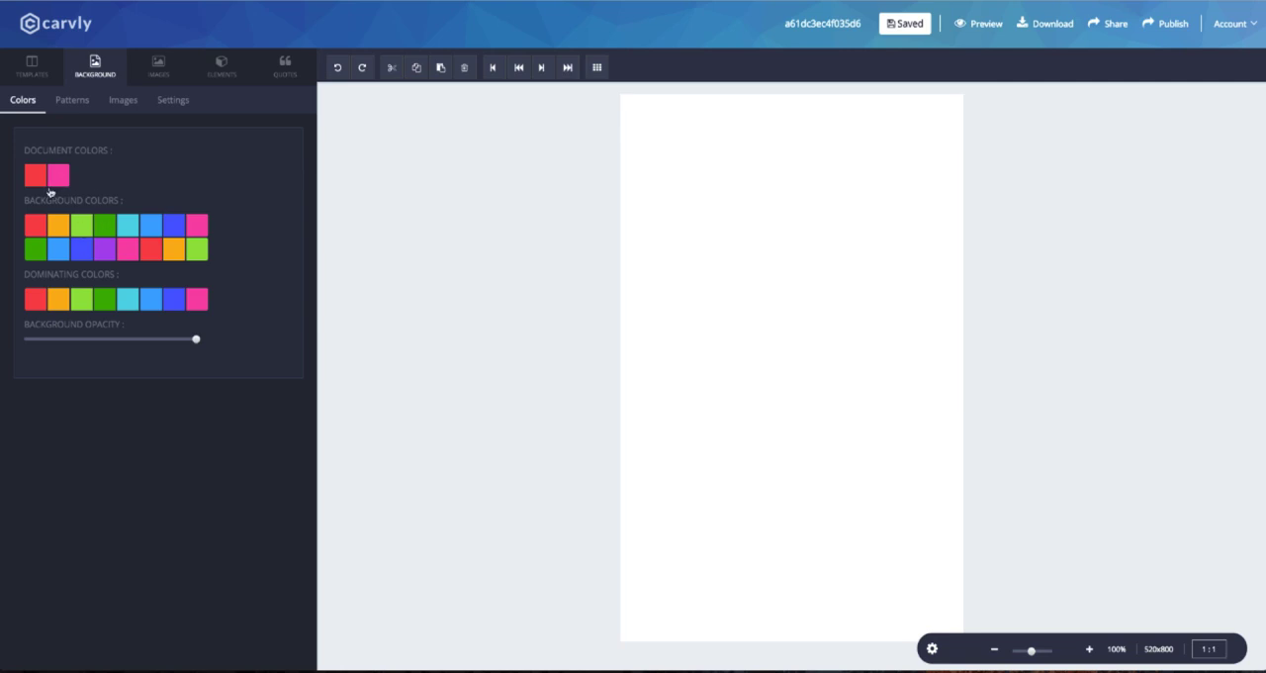
pyautogui.click(123, 100)
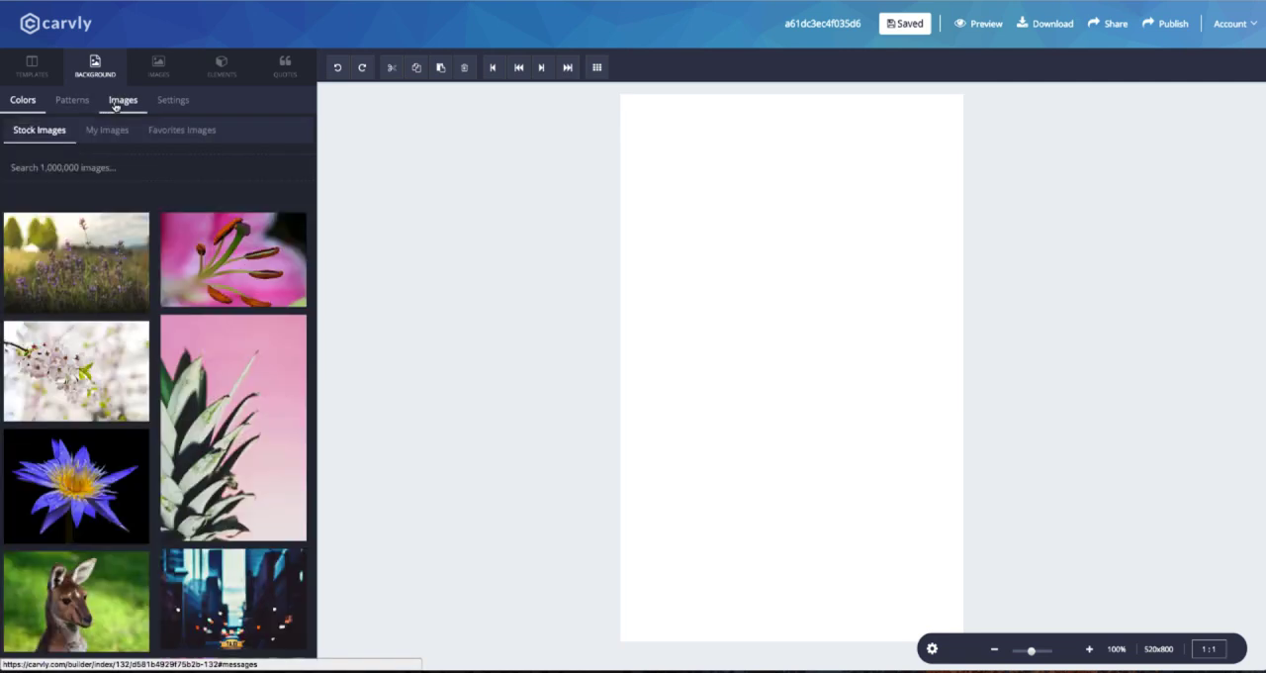
pyautogui.scroll(-3, 155, 435)
pyautogui.press('Return')
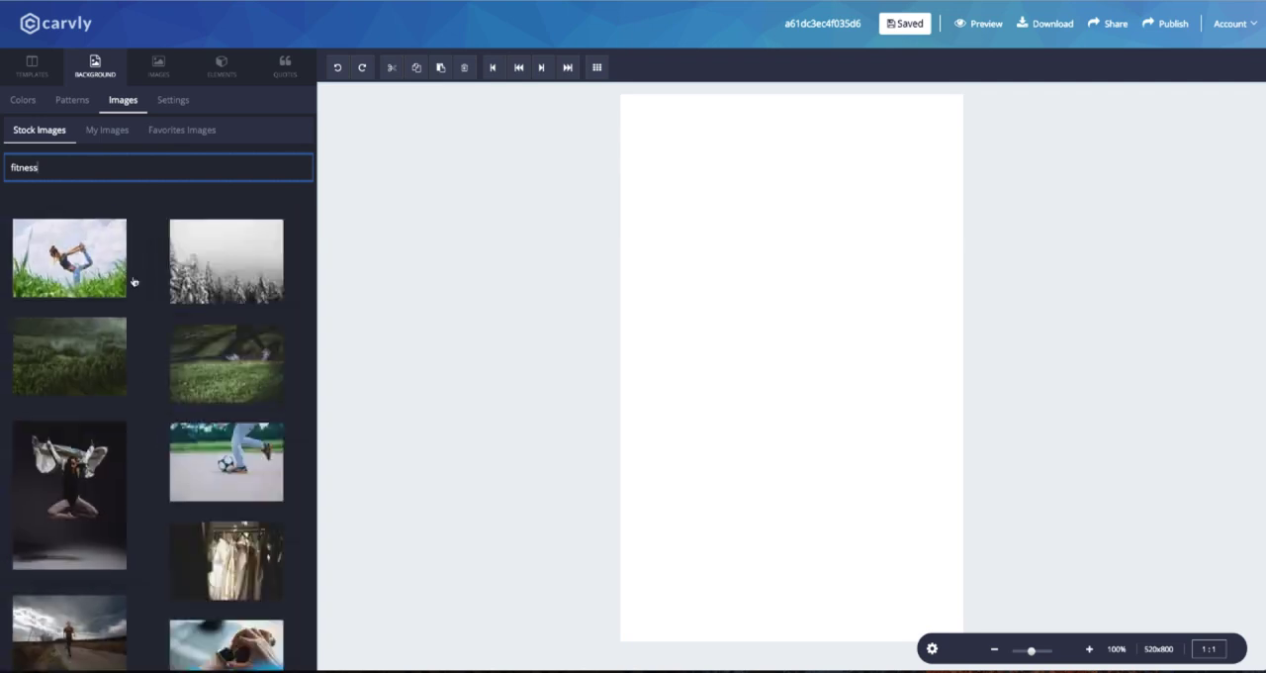
pyautogui.scroll(-5, 123, 437)
pyautogui.scroll(-10, 123, 437)
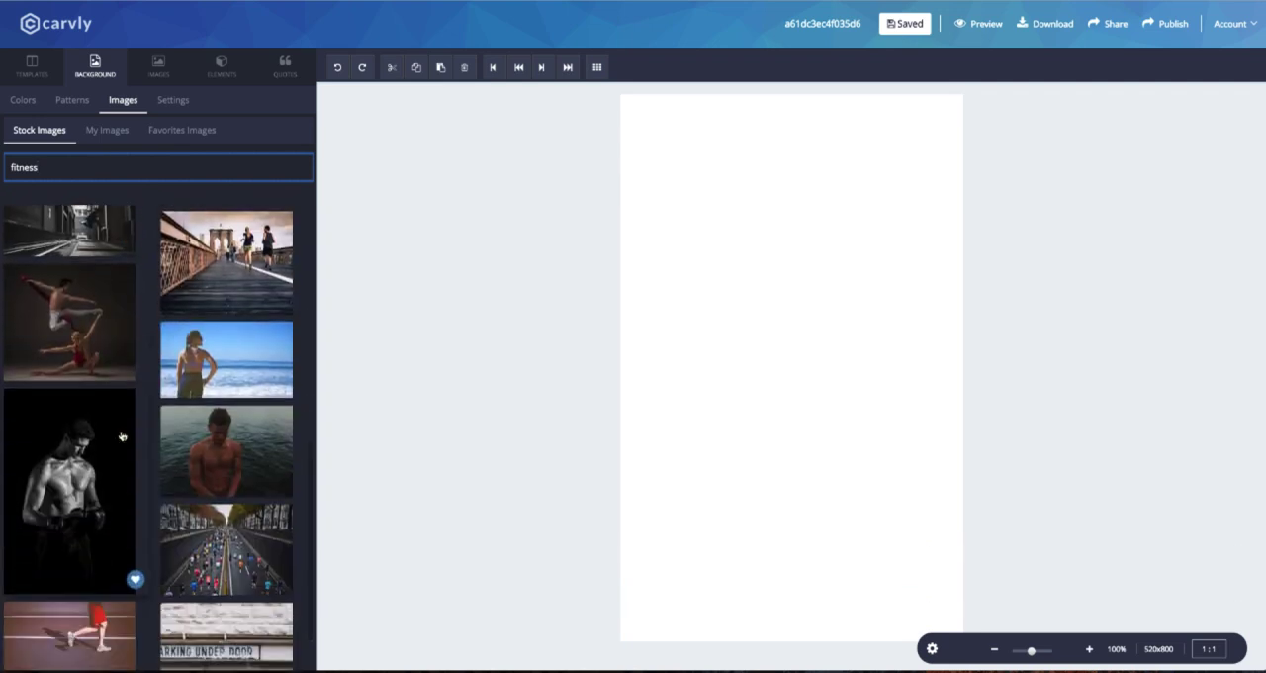
pyautogui.scroll(-10, 121, 437)
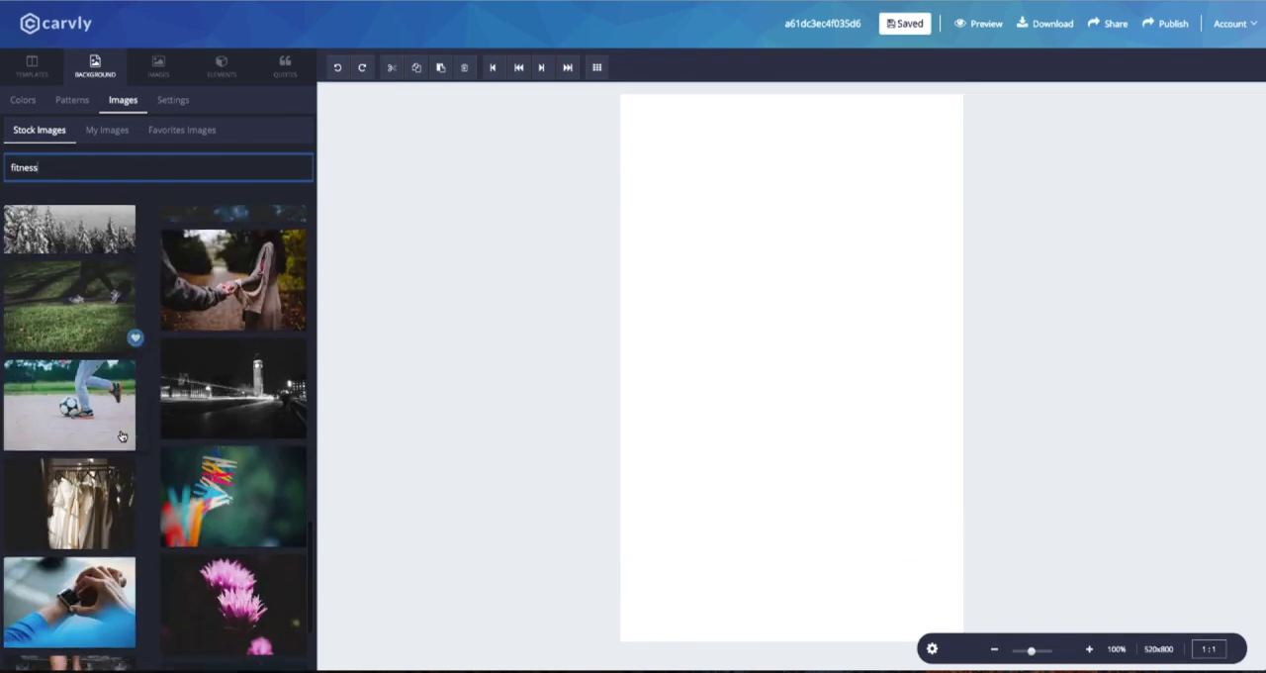
pyautogui.scroll(-10, 121, 437)
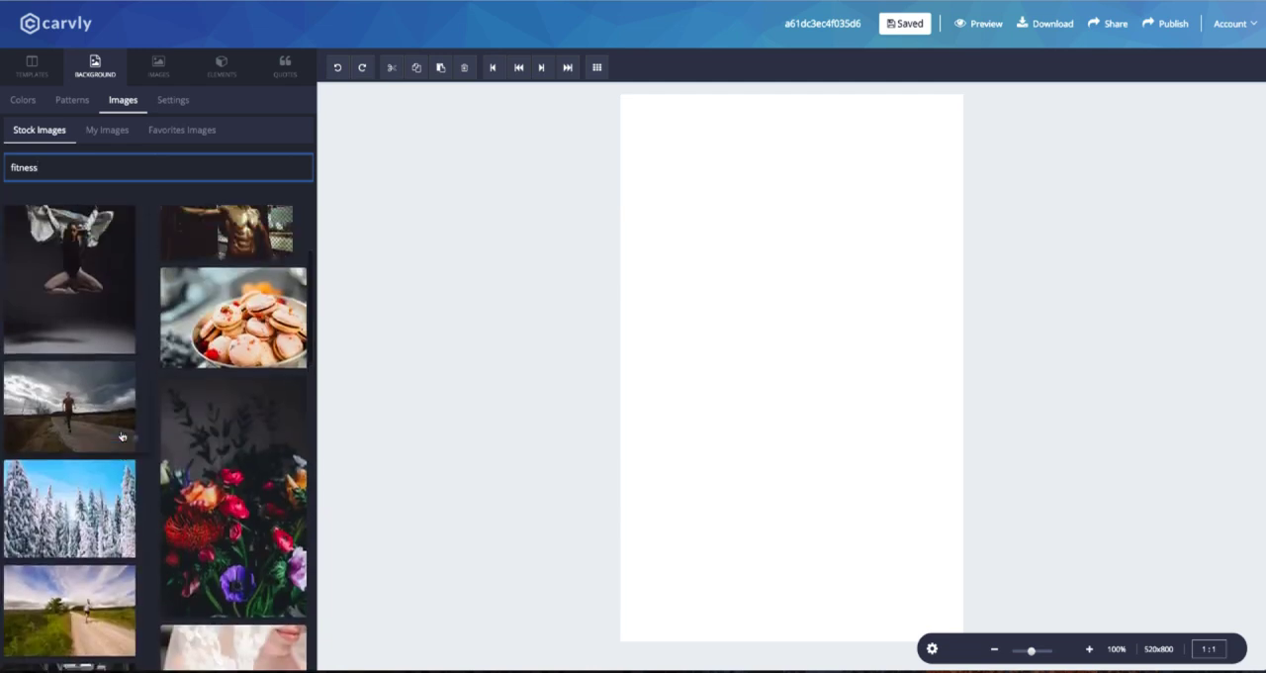
pyautogui.scroll(-1, 121, 436)
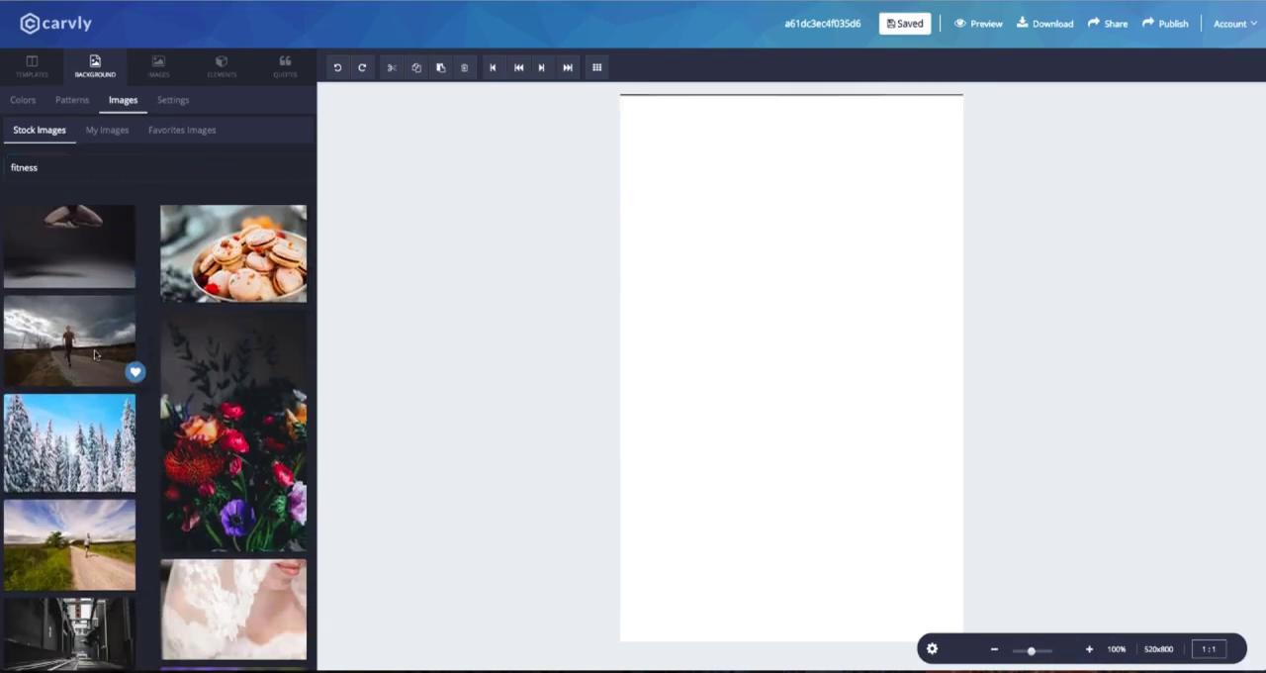
pyautogui.click(94, 349)
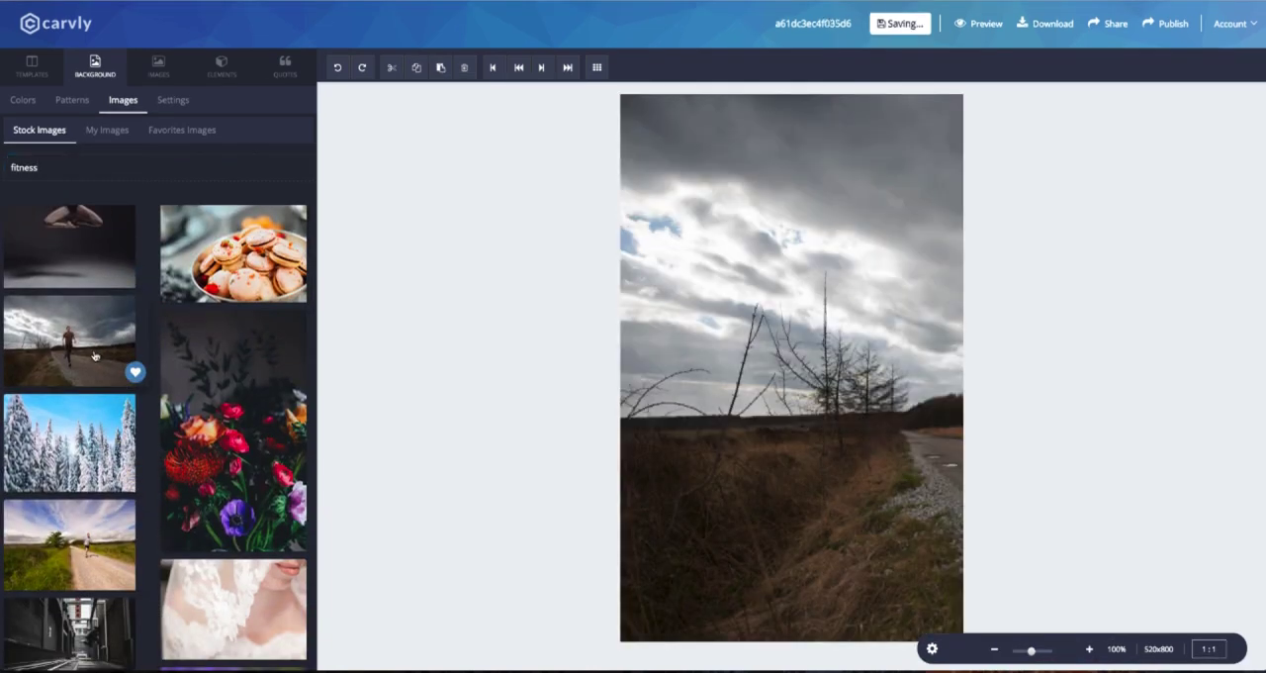
# Resize and reposition the background photo so the runner appears in the lower right part of the canvas.
pyautogui.click(172, 100)
pyautogui.moveTo(102, 165)
pyautogui.mouseDown()
pyautogui.moveTo(87, 166)
pyautogui.moveTo(121, 167)
pyautogui.mouseUp()
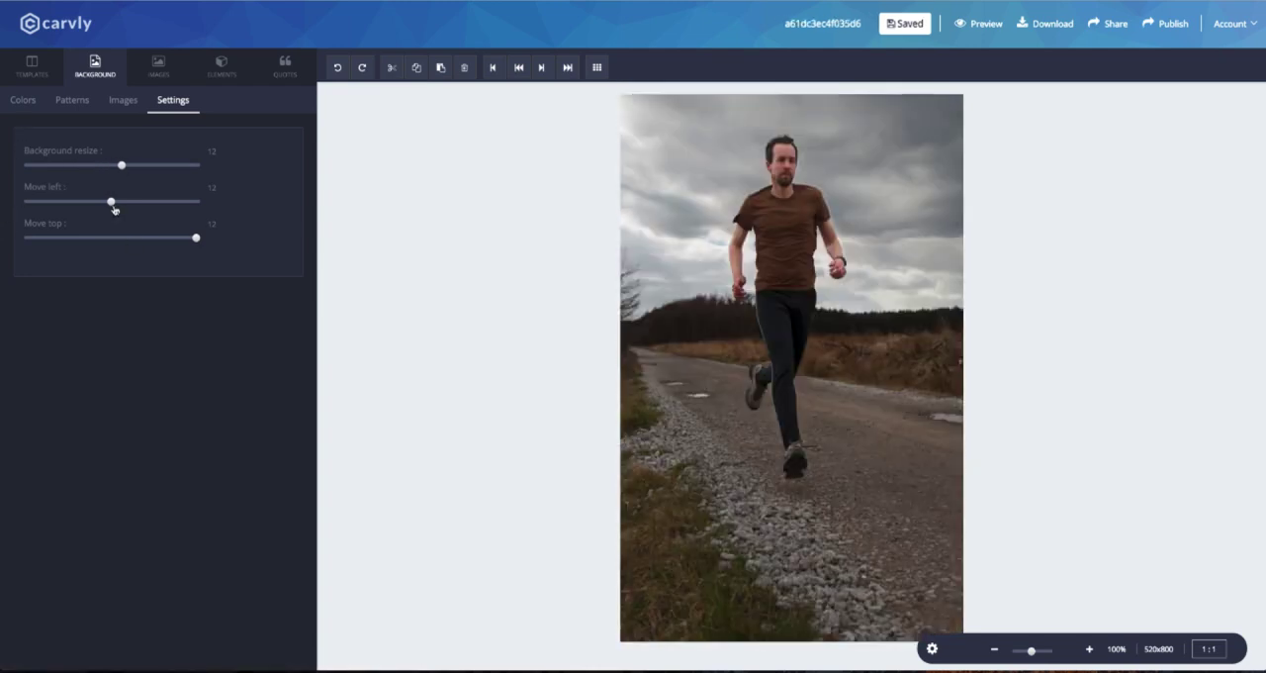
pyautogui.moveTo(86, 210)
pyautogui.mouseDown()
pyautogui.moveTo(63, 207)
pyautogui.moveTo(195, 207)
pyautogui.moveTo(110, 210)
pyautogui.mouseUp()
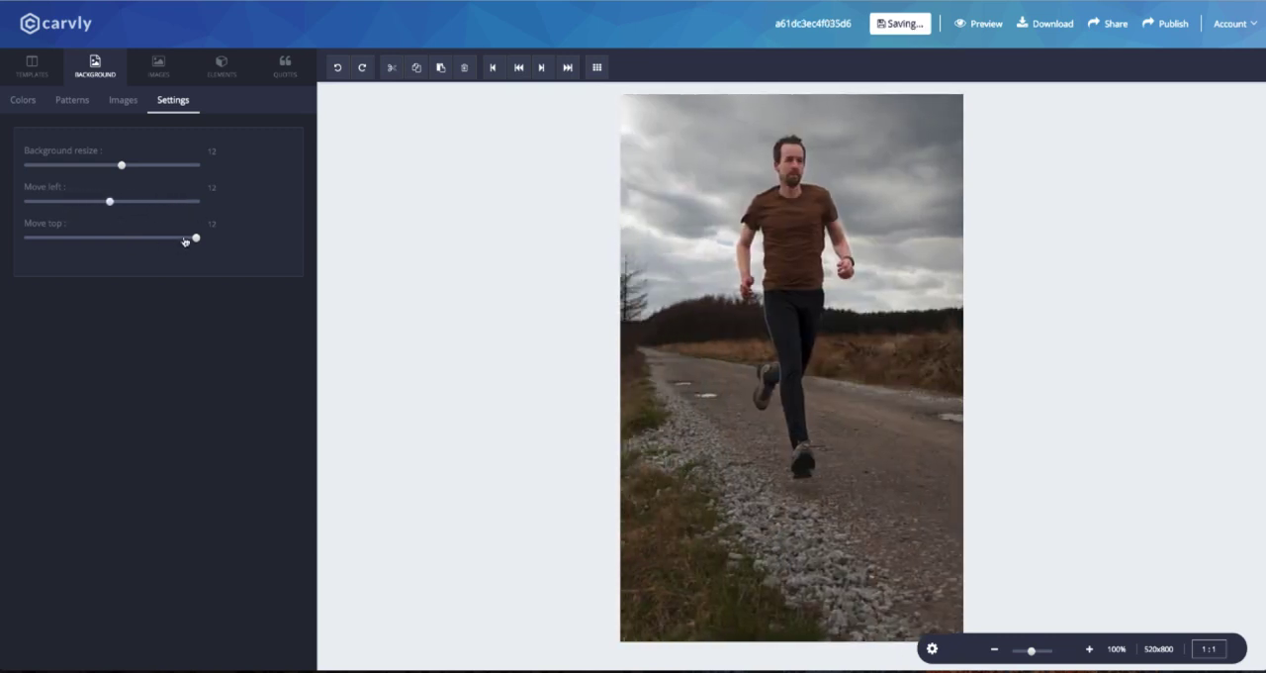
pyautogui.moveTo(181, 240); pyautogui.dragTo(87, 203)
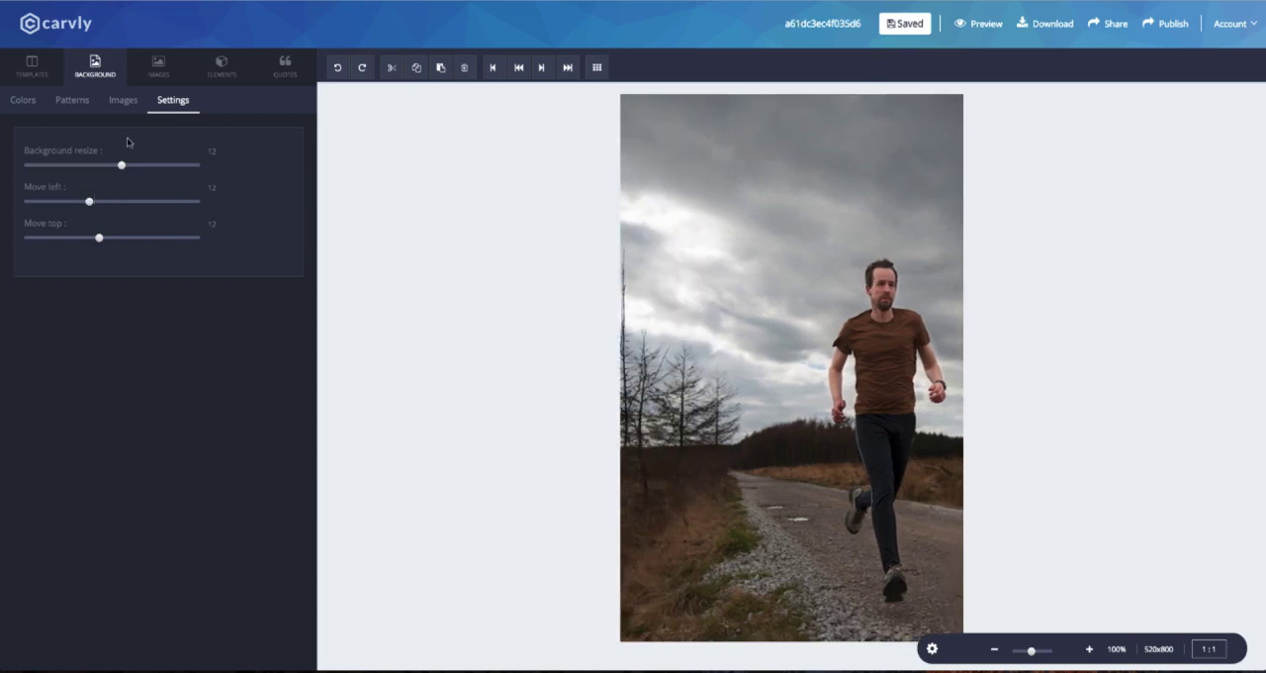
# Tint the background photo with the violet-blue dominating color and adjust the background opacity.
pyautogui.click(22, 101)
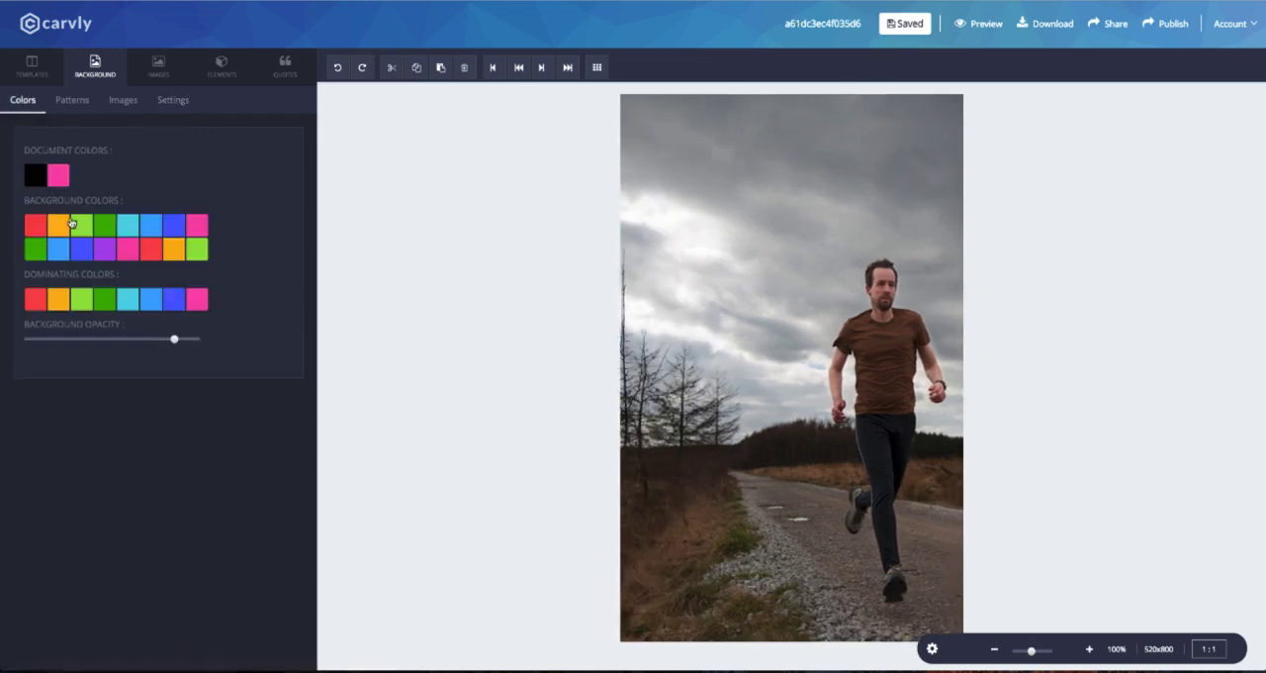
pyautogui.click(35, 182)
pyautogui.click(62, 294)
pyautogui.click(165, 317)
pyautogui.moveTo(176, 339)
pyautogui.mouseDown()
pyautogui.moveTo(129, 340)
pyautogui.moveTo(152, 341)
pyautogui.mouseUp()
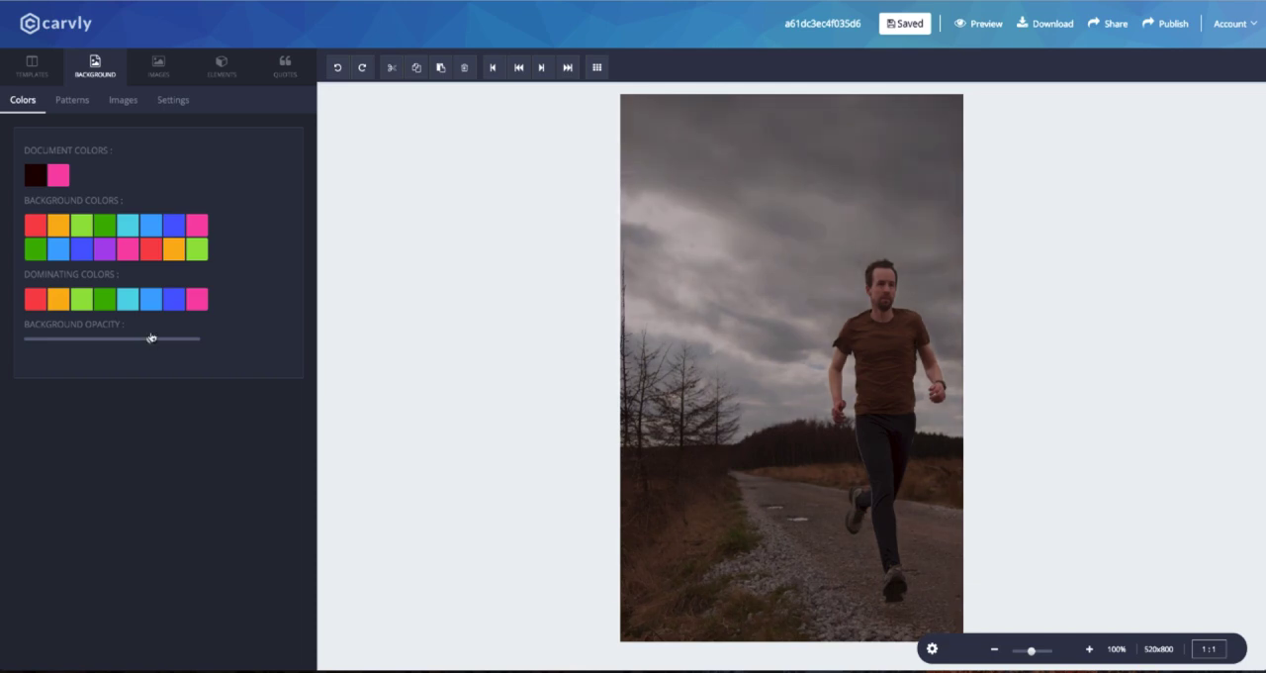
pyautogui.click(175, 301)
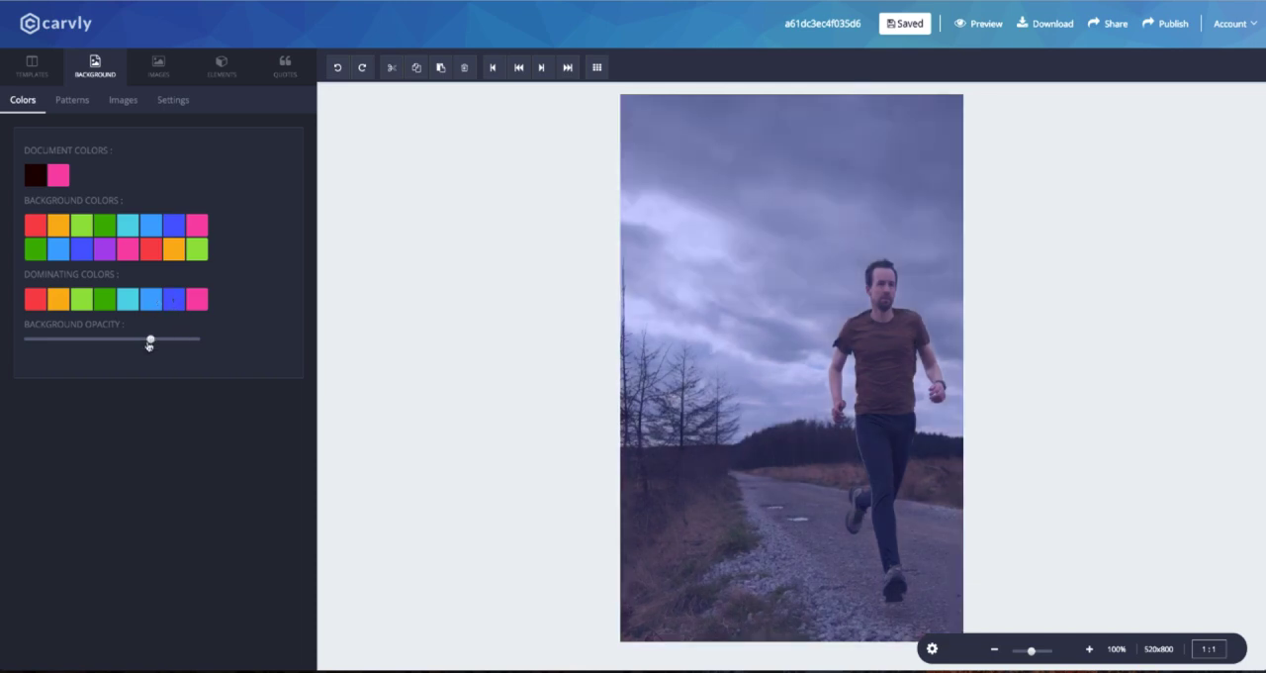
pyautogui.moveTo(150, 340)
pyautogui.mouseDown()
pyautogui.moveTo(119, 340)
pyautogui.moveTo(165, 342)
pyautogui.moveTo(149, 341)
pyautogui.mouseUp()
pyautogui.moveTo(158, 341); pyautogui.dragTo(164, 340)
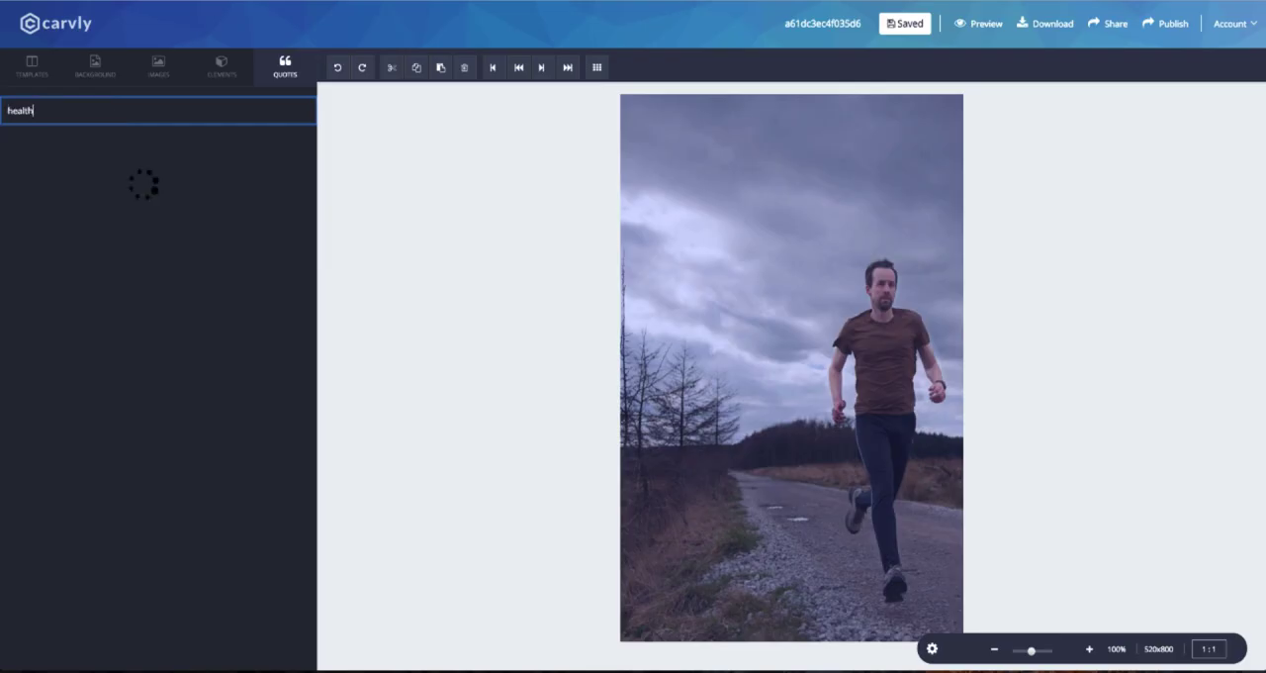
# Search the quotes for "health", add the quote beginning "Fitness: If it came in a bottle", and place it with its author in the lower canvas.
pyautogui.scroll(-2, 124, 268)
pyautogui.scroll(2, 95, 262)
pyautogui.scroll(-4, 96, 266)
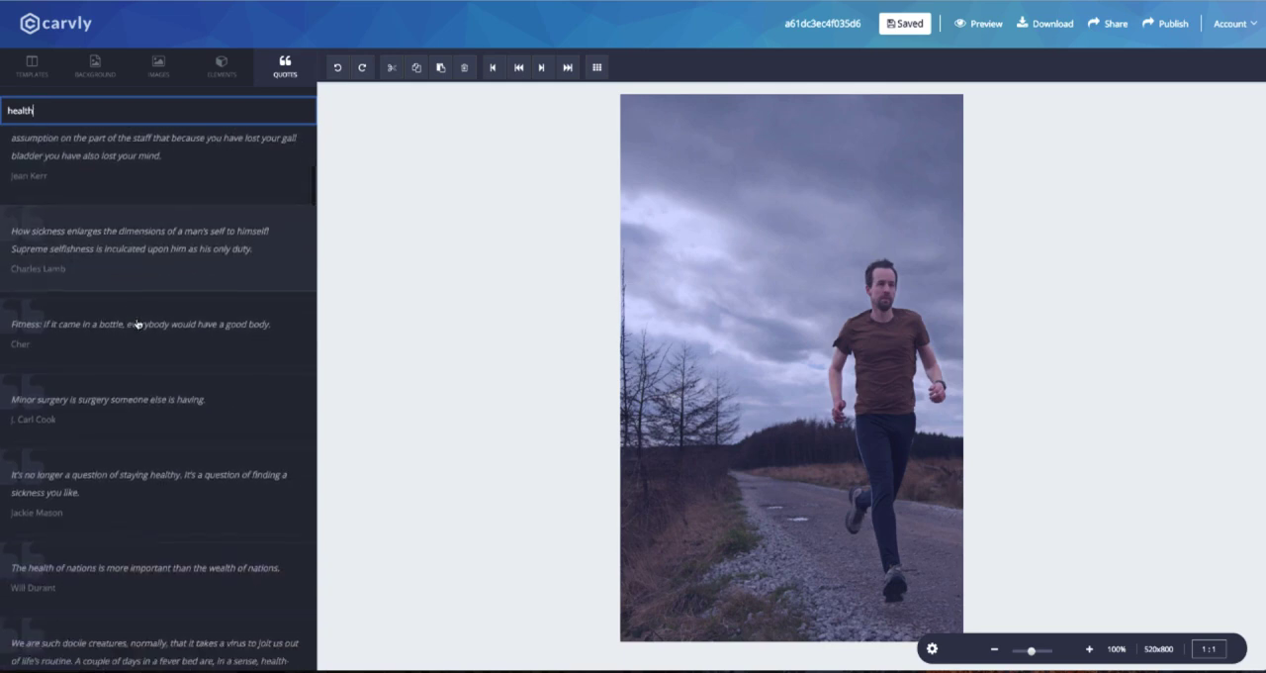
pyautogui.click(138, 323)
pyautogui.moveTo(792, 184)
pyautogui.mouseDown()
pyautogui.moveTo(798, 203)
pyautogui.moveTo(790, 194)
pyautogui.mouseUp()
pyautogui.moveTo(794, 245); pyautogui.dragTo(796, 558)
pyautogui.click(810, 215)
pyautogui.moveTo(823, 515); pyautogui.dragTo(830, 485)
pyautogui.moveTo(797, 556); pyautogui.dragTo(806, 481)
# Set the quote text to Open Sans at size 25 and reposition it on the canvas.
pyautogui.click(98, 151)
pyautogui.scroll(-5, 62, 271)
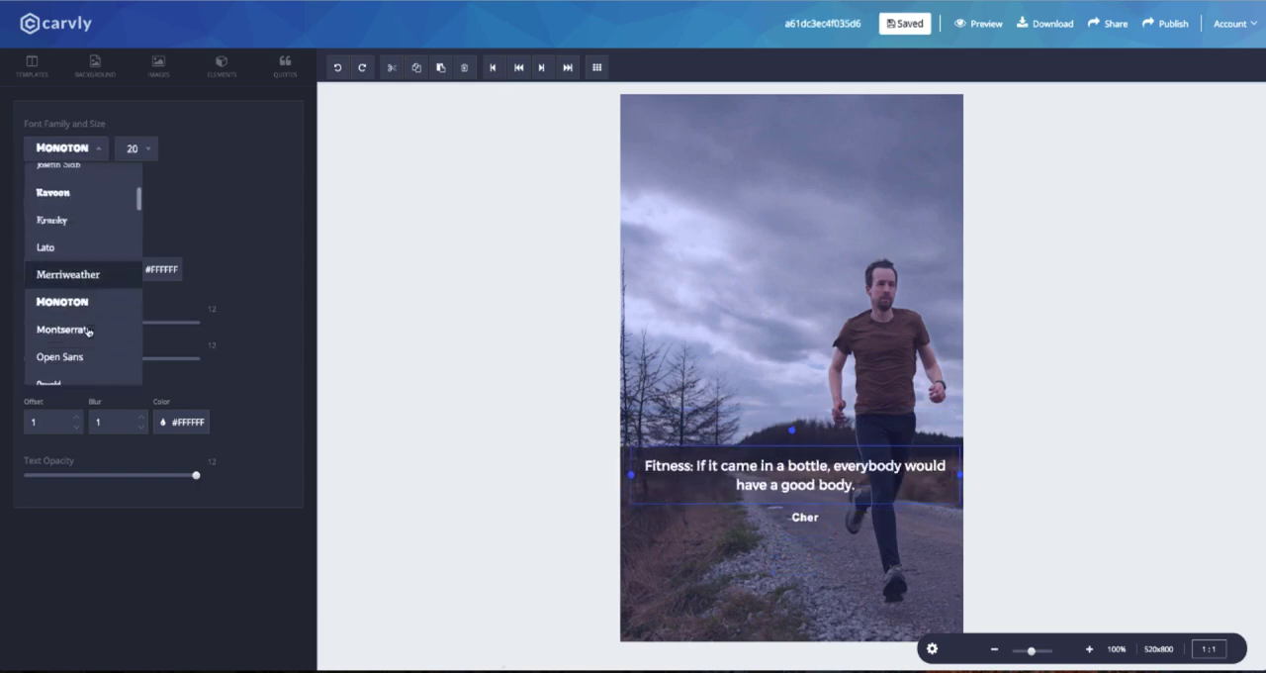
pyautogui.click(87, 334)
pyautogui.click(139, 149)
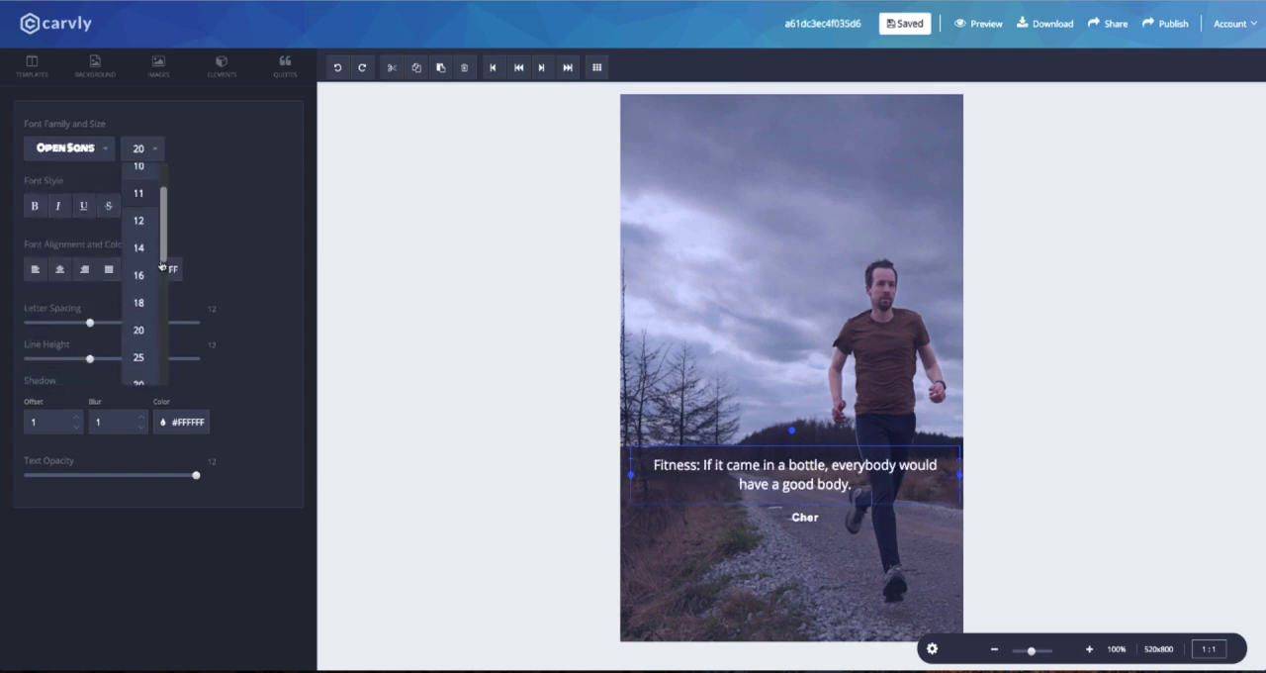
pyautogui.scroll(-3, 159, 277)
pyautogui.scroll(1, 158, 278)
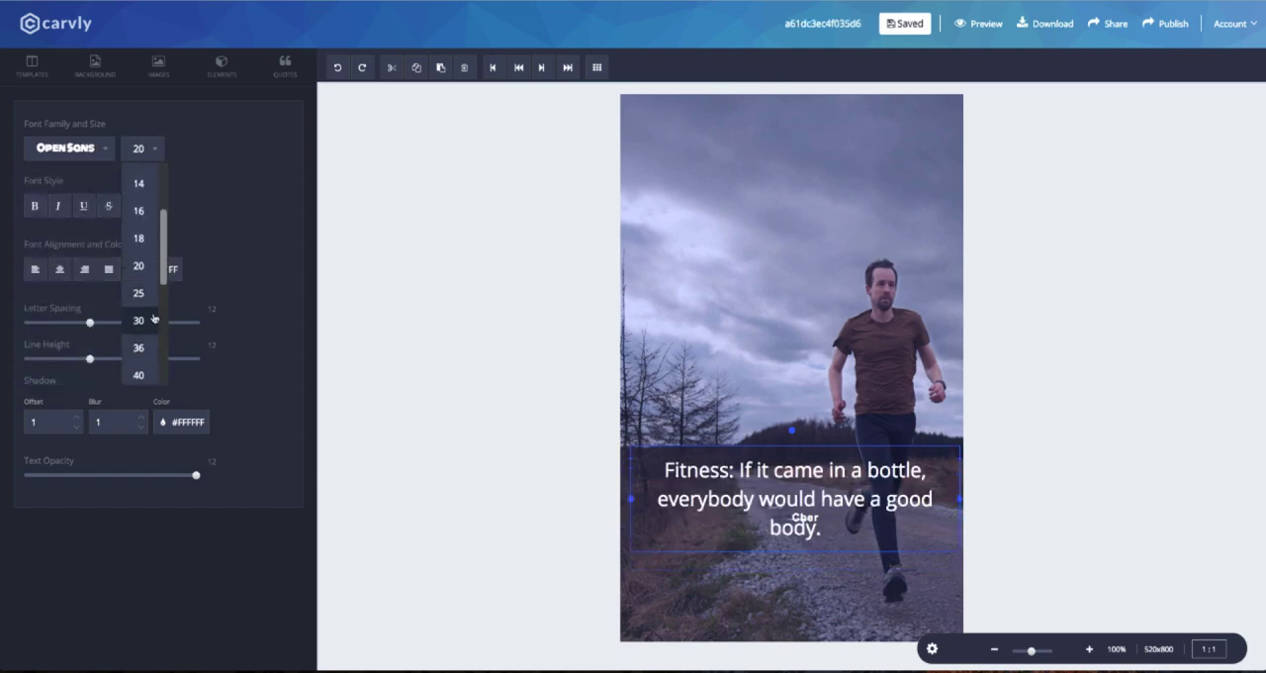
pyautogui.click(153, 306)
pyautogui.moveTo(630, 480); pyautogui.dragTo(608, 481)
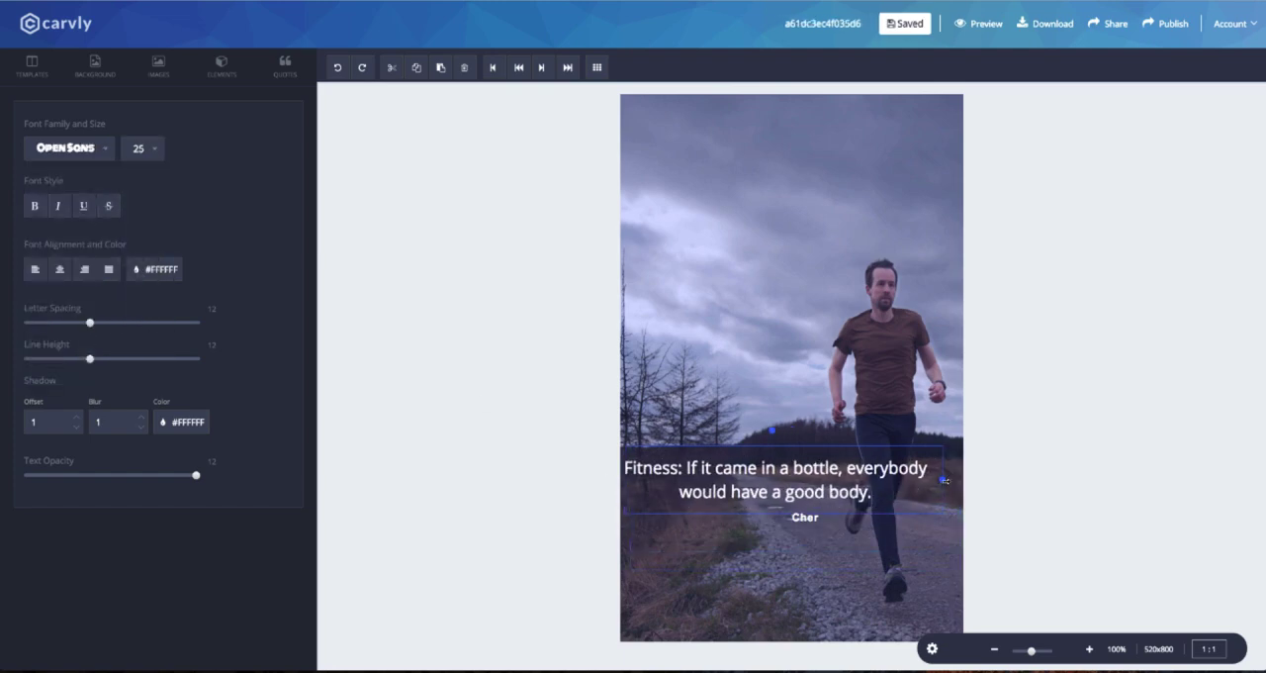
# Set the author name below the quote to the Ubuntu font at size 18.
pyautogui.click(805, 517)
pyautogui.click(47, 148)
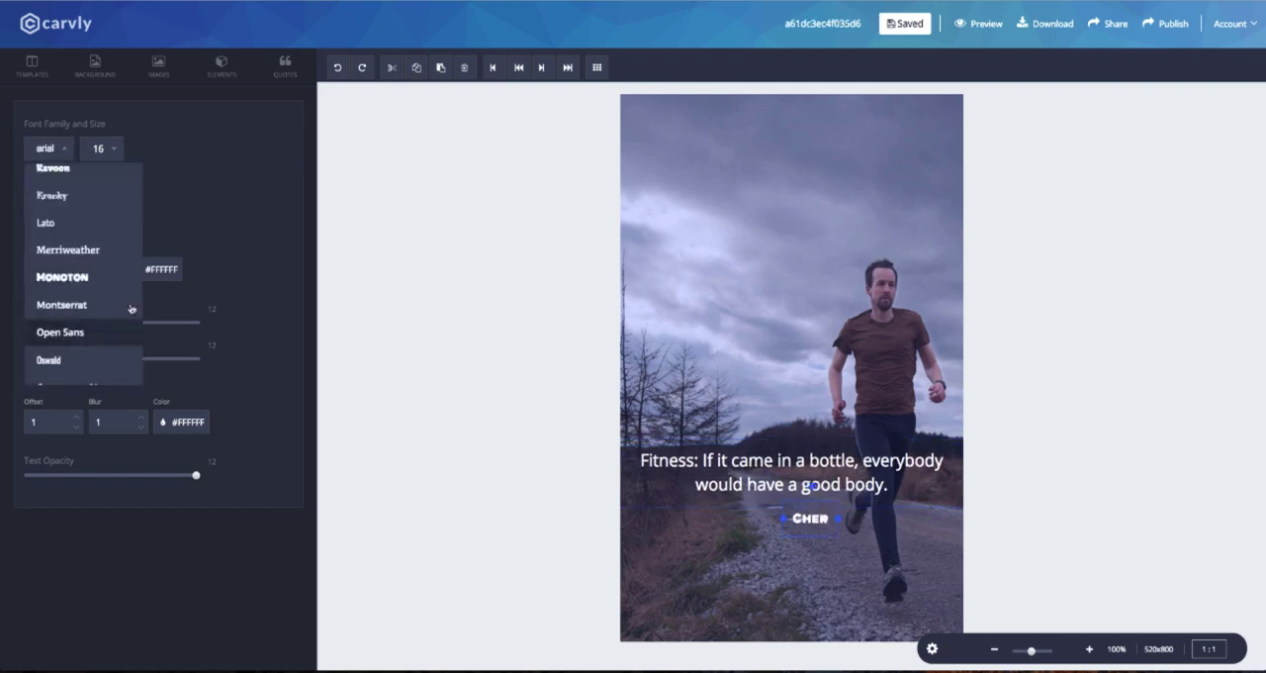
pyautogui.scroll(-1, 72, 282)
pyautogui.scroll(-5, 71, 282)
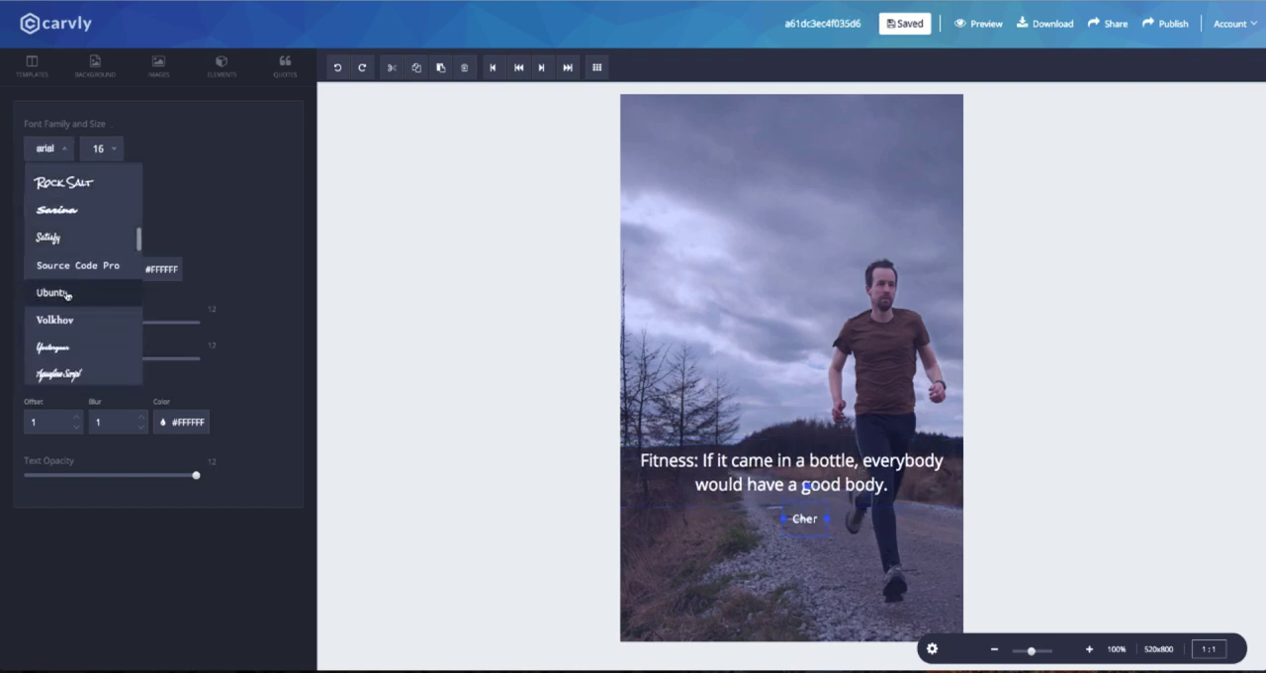
pyautogui.click(71, 289)
pyautogui.click(114, 148)
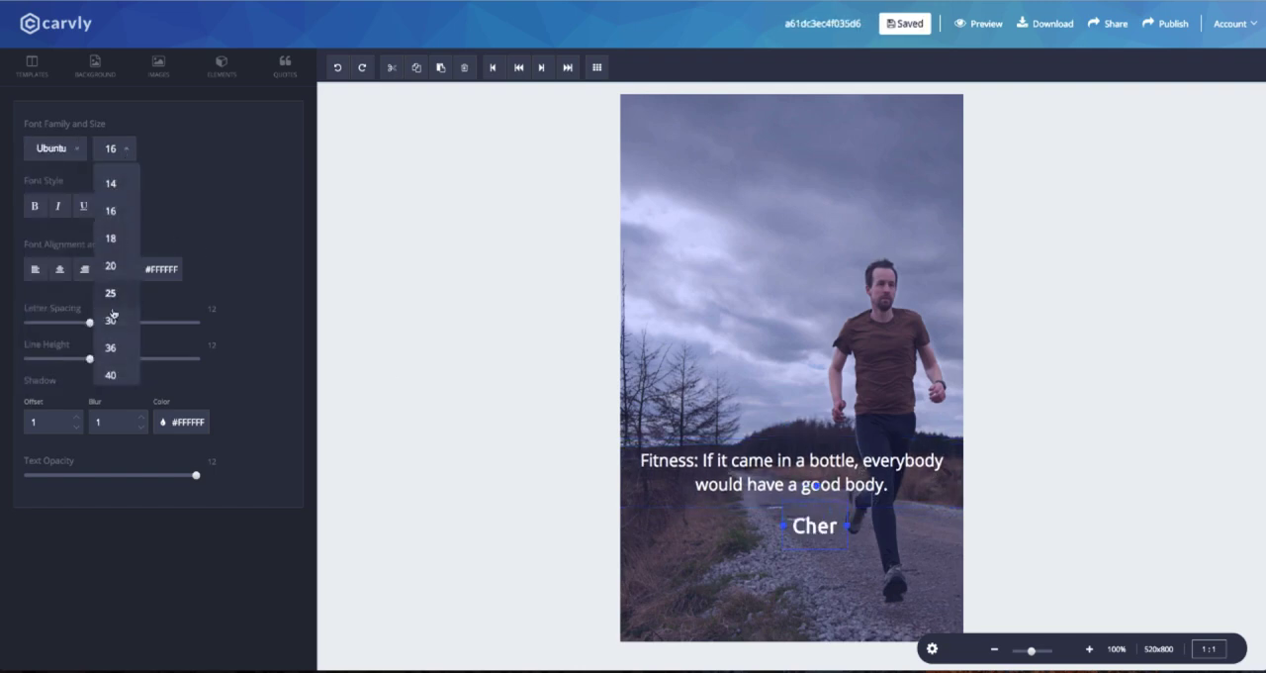
pyautogui.click(126, 246)
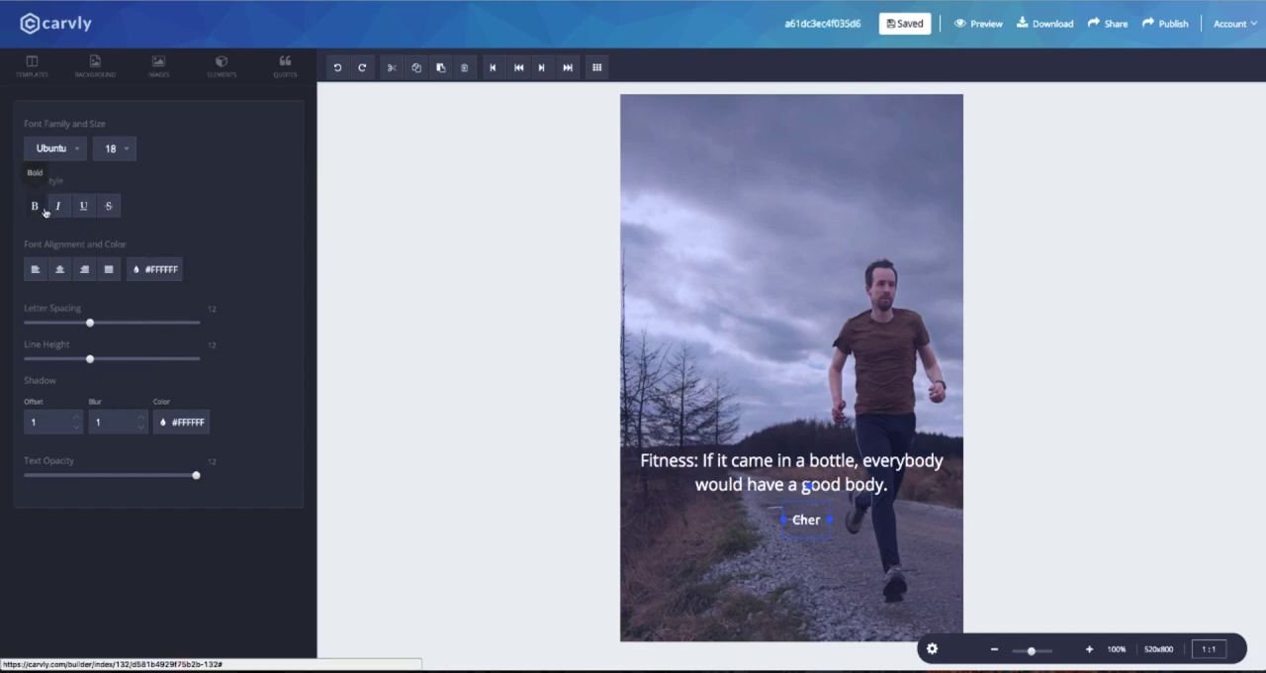
# Fine-tune the quote's spacing, color and text opacity, and nudge the author name into place beneath it.
pyautogui.moveTo(89, 322); pyautogui.dragTo(92, 362)
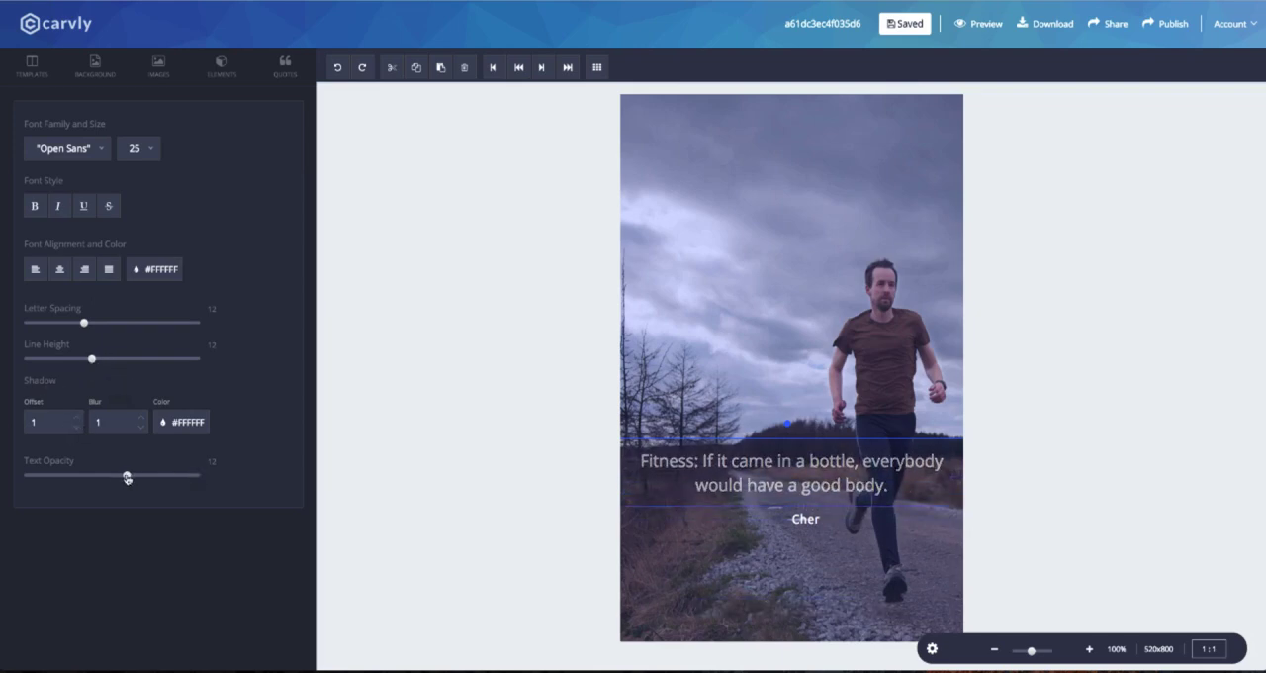
pyautogui.click(150, 269)
pyautogui.click(81, 337)
pyautogui.click(138, 303)
pyautogui.click(141, 339)
pyautogui.click(91, 409)
pyautogui.moveTo(115, 452)
pyautogui.mouseDown()
pyautogui.moveTo(96, 442)
pyautogui.moveTo(89, 357)
pyautogui.mouseUp()
pyautogui.moveTo(799, 518); pyautogui.dragTo(794, 518)
pyautogui.click(837, 544)
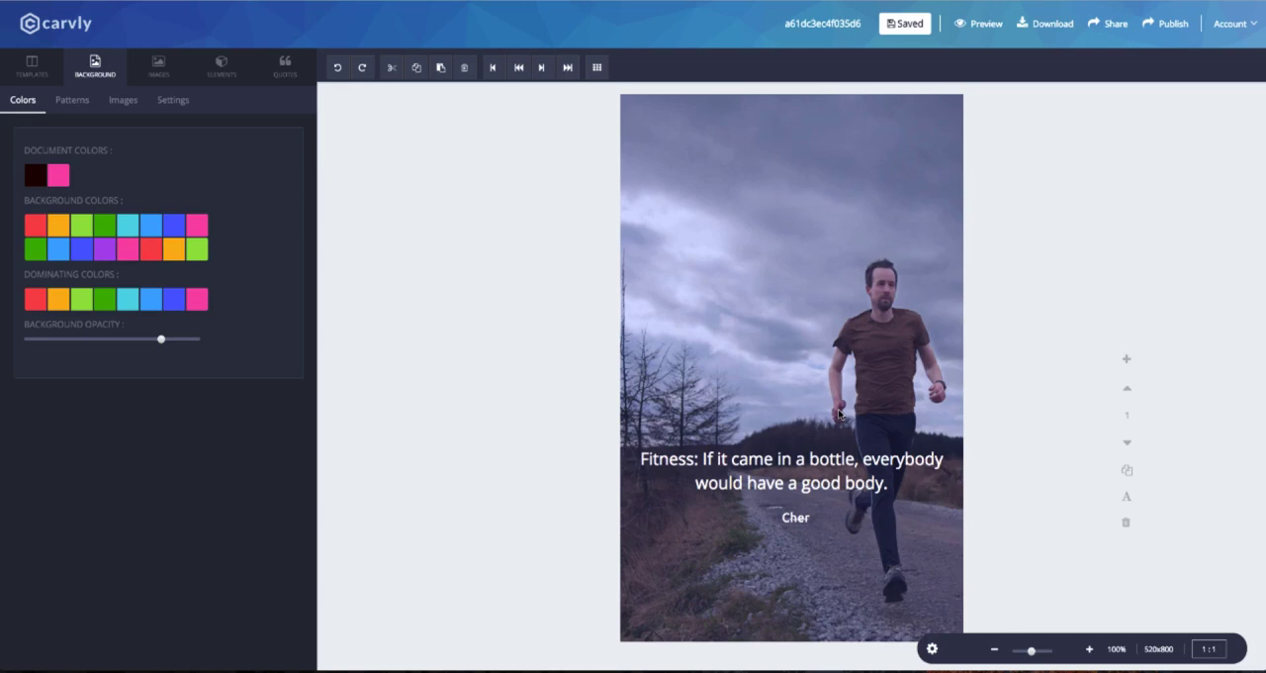
# Place a black rectangle across the canvas width behind the quote and author text, and reduce its opacity.
pyautogui.click(220, 71)
pyautogui.click(183, 229)
pyautogui.moveTo(763, 198); pyautogui.dragTo(965, 201)
pyautogui.moveTo(636, 198); pyautogui.dragTo(683, 481)
pyautogui.click(519, 66)
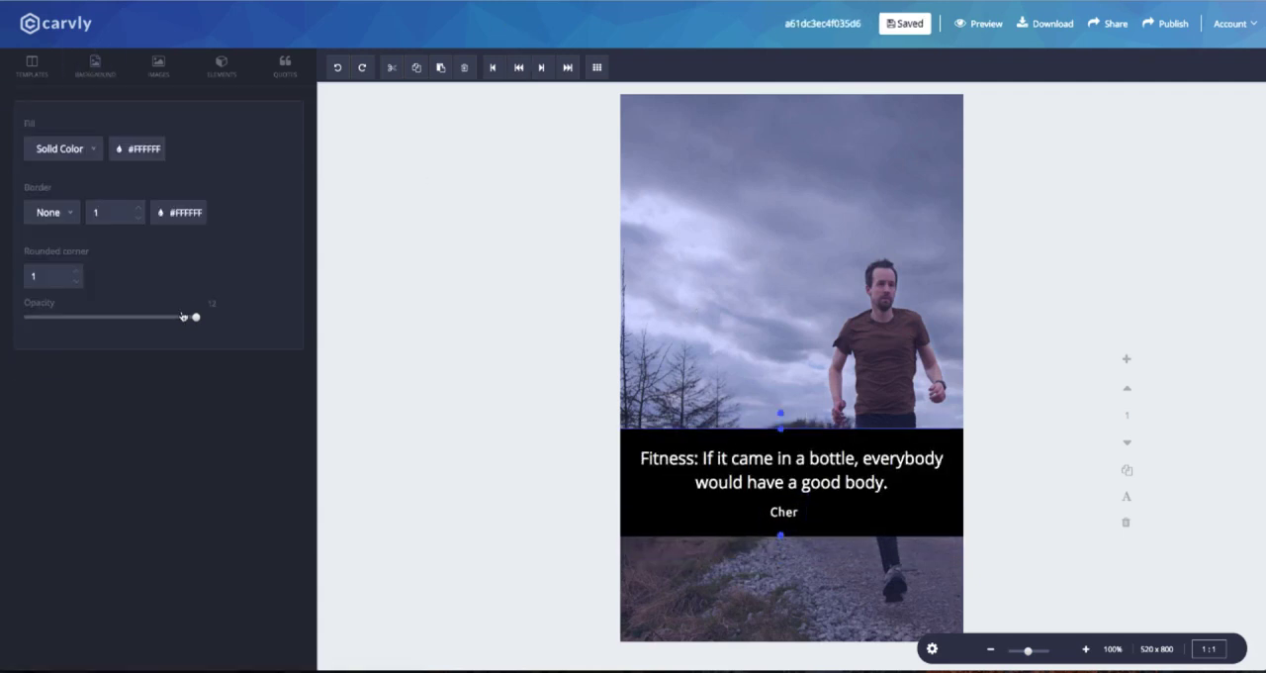
pyautogui.moveTo(194, 317); pyautogui.dragTo(97, 318)
# Try light green, pink and blue palette fill colors on the rectangle behind the quote.
pyautogui.click(129, 151)
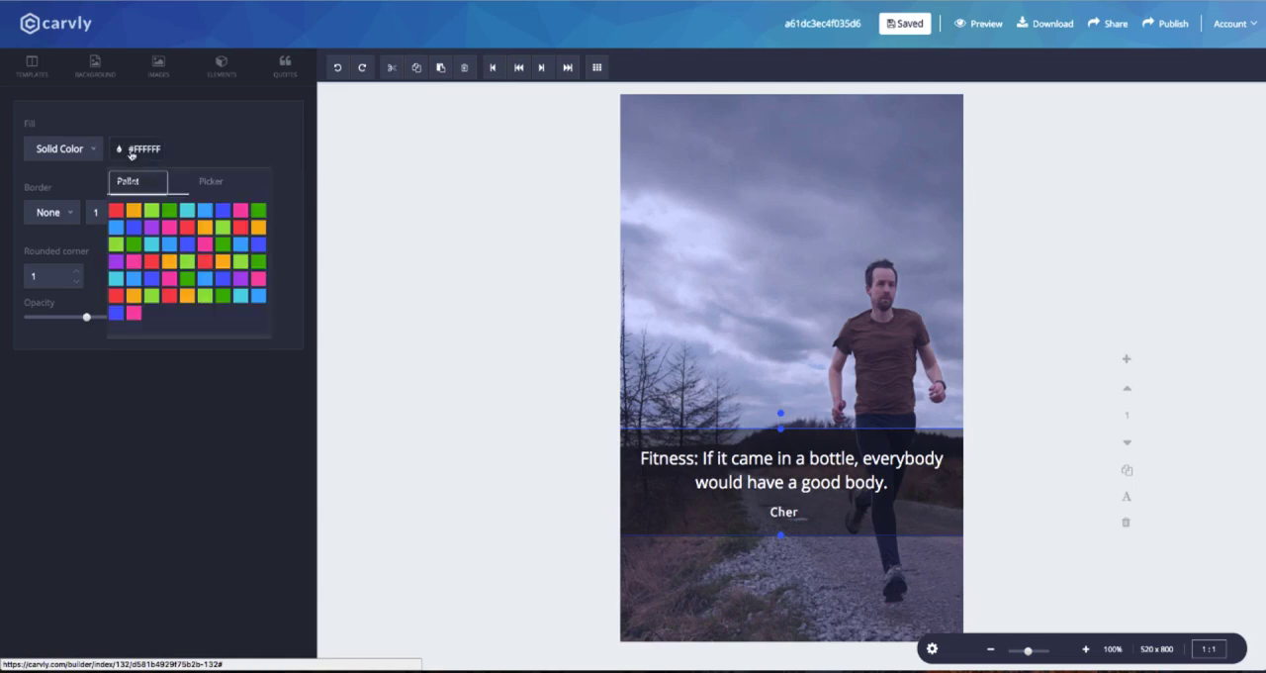
pyautogui.click(154, 211)
pyautogui.click(241, 209)
pyautogui.click(223, 209)
pyautogui.click(210, 181)
# Add a Subtitle text reading "Health is wealth", widen it to fit on one line, and position it near the canvas top.
pyautogui.click(221, 68)
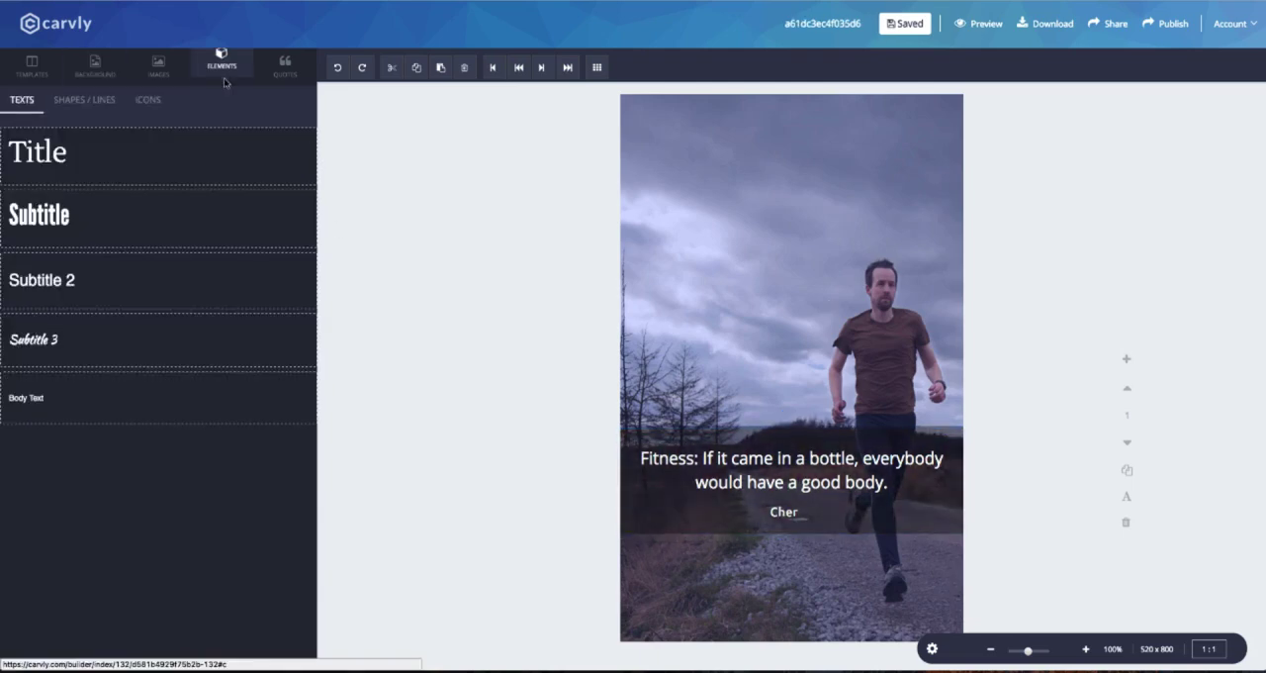
pyautogui.click(64, 225)
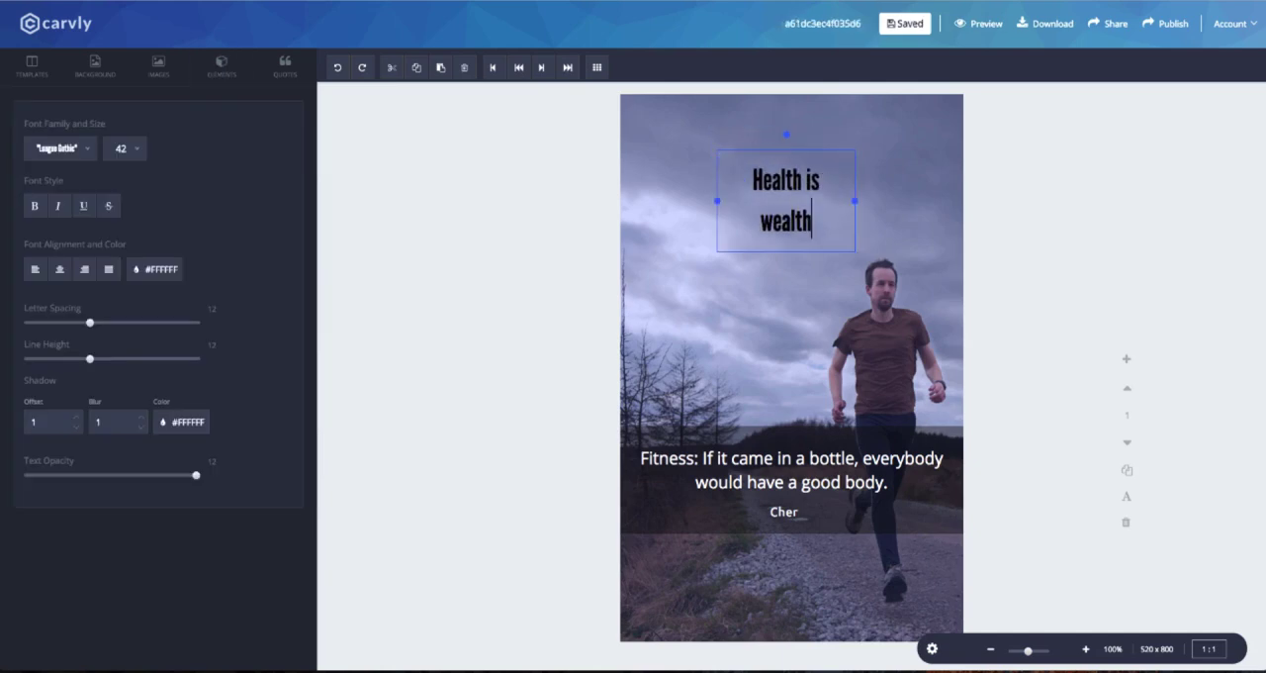
pyautogui.moveTo(855, 201)
pyautogui.mouseDown()
pyautogui.moveTo(930, 198)
pyautogui.moveTo(954, 181)
pyautogui.mouseUp()
pyautogui.click(824, 223)
pyautogui.moveTo(826, 184); pyautogui.dragTo(789, 175)
# Preview the available fonts on the "Health is wealth" heading and apply Codystar.
pyautogui.click(789, 175)
pyautogui.click(83, 148)
pyautogui.scroll(-10, 77, 297)
pyautogui.click(77, 296)
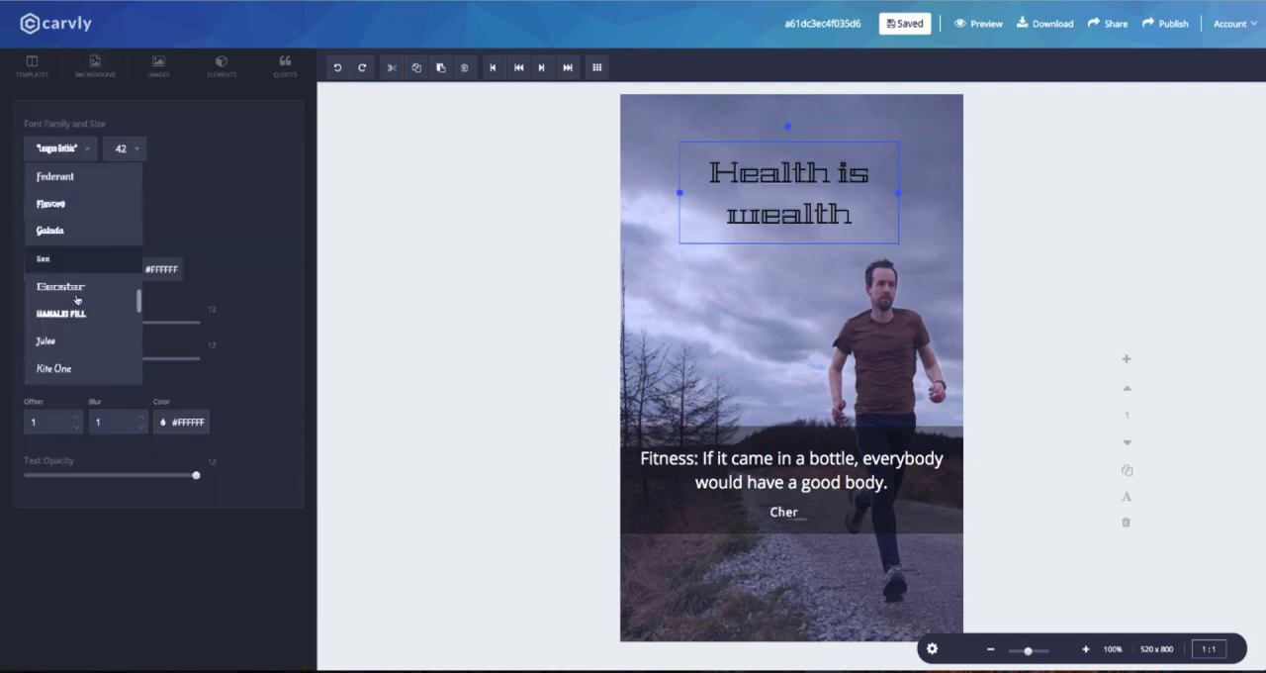
pyautogui.scroll(-6, 77, 296)
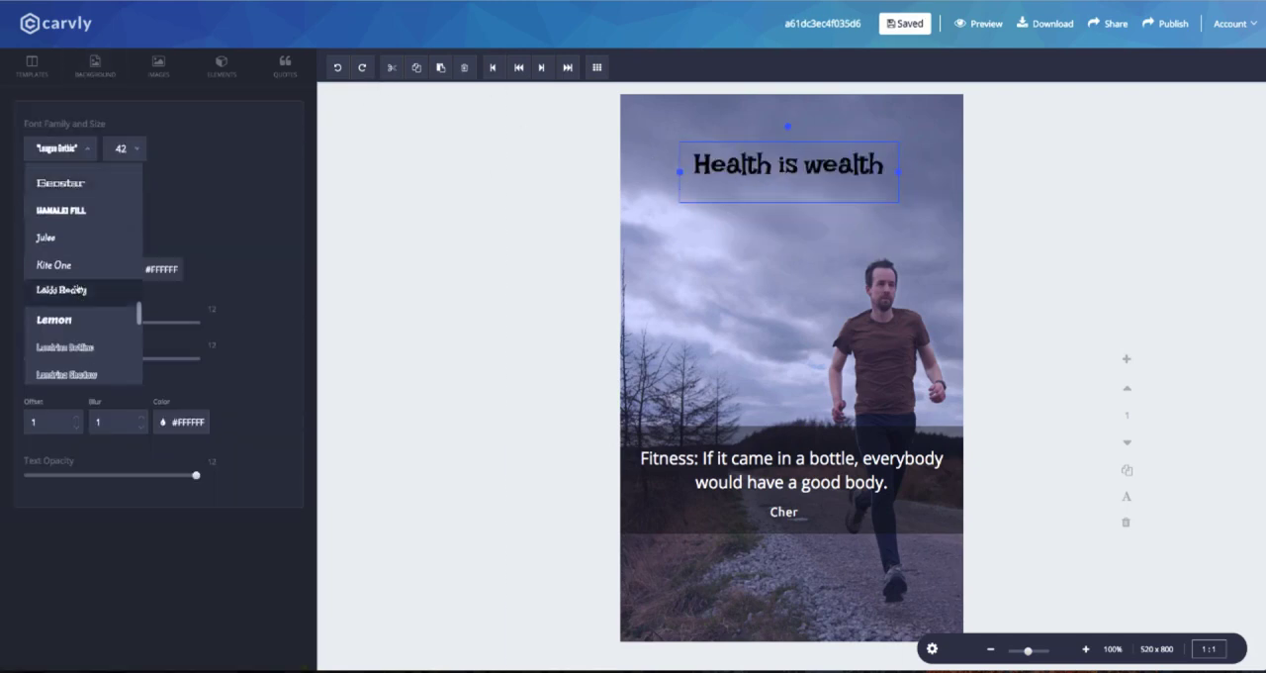
pyautogui.scroll(-3, 78, 288)
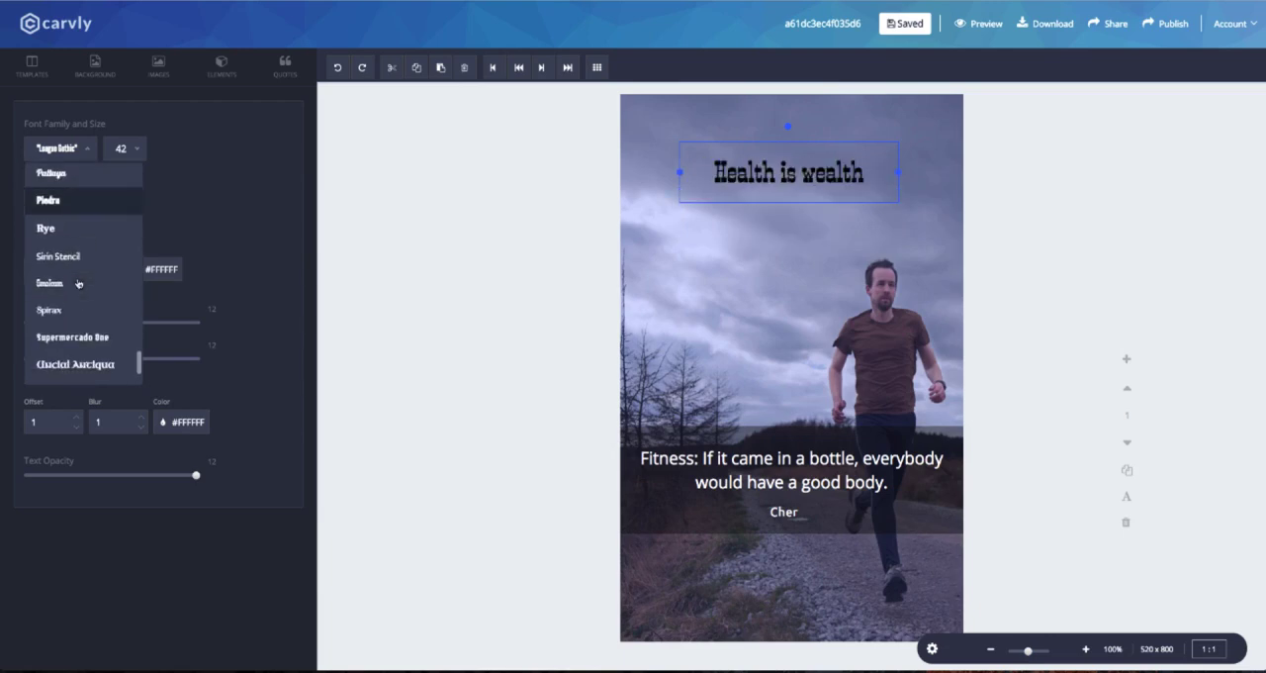
pyautogui.scroll(18, 77, 282)
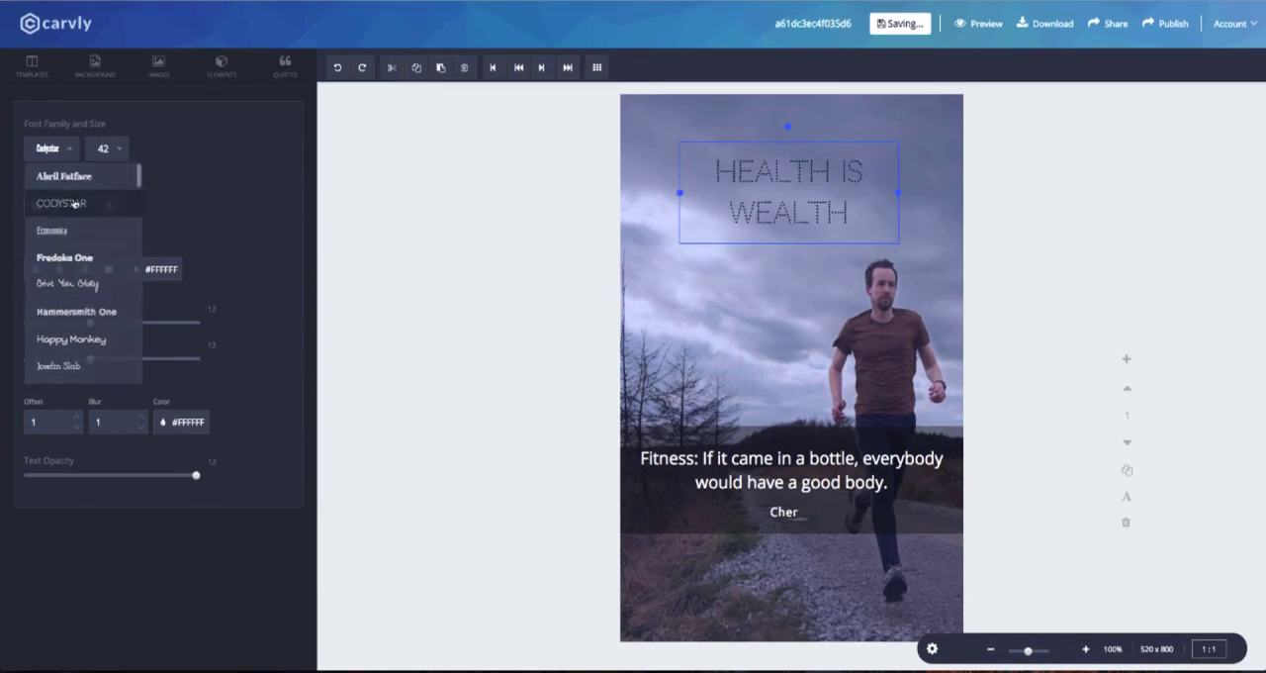
pyautogui.click(75, 203)
# Set the heading's font size to 50 and nudge it slightly higher on the canvas.
pyautogui.click(114, 151)
pyautogui.scroll(-5, 120, 246)
pyautogui.scroll(2, 109, 210)
pyautogui.scroll(-1, 111, 208)
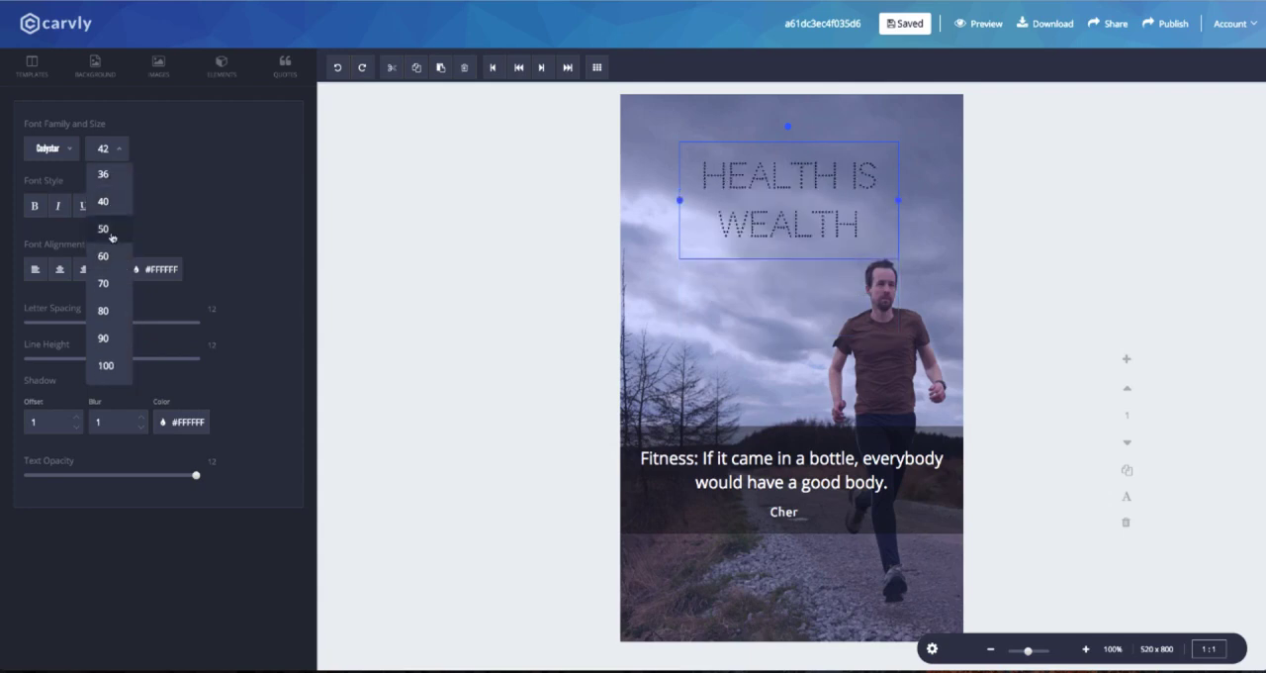
pyautogui.click(109, 229)
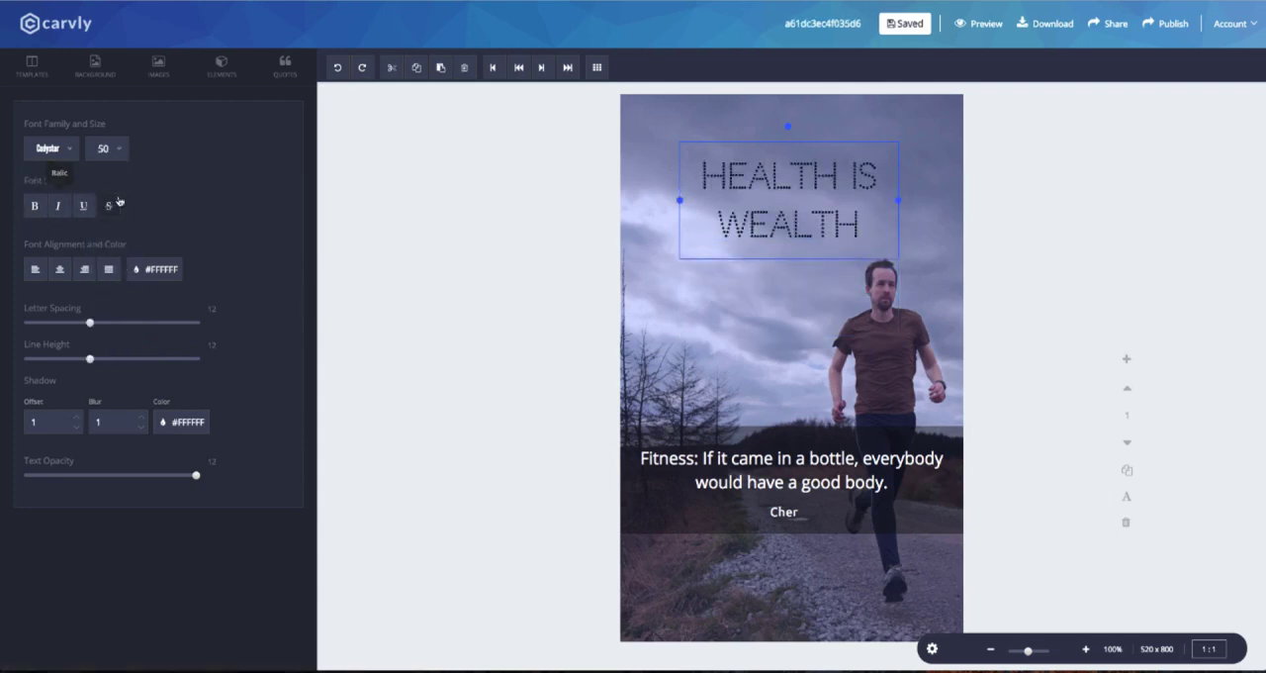
pyautogui.moveTo(822, 211); pyautogui.dragTo(825, 201)
# Set the quote text's font to Josefin Slab.
pyautogui.click(837, 286)
pyautogui.click(891, 460)
pyautogui.click(63, 149)
pyautogui.scroll(-2, 74, 284)
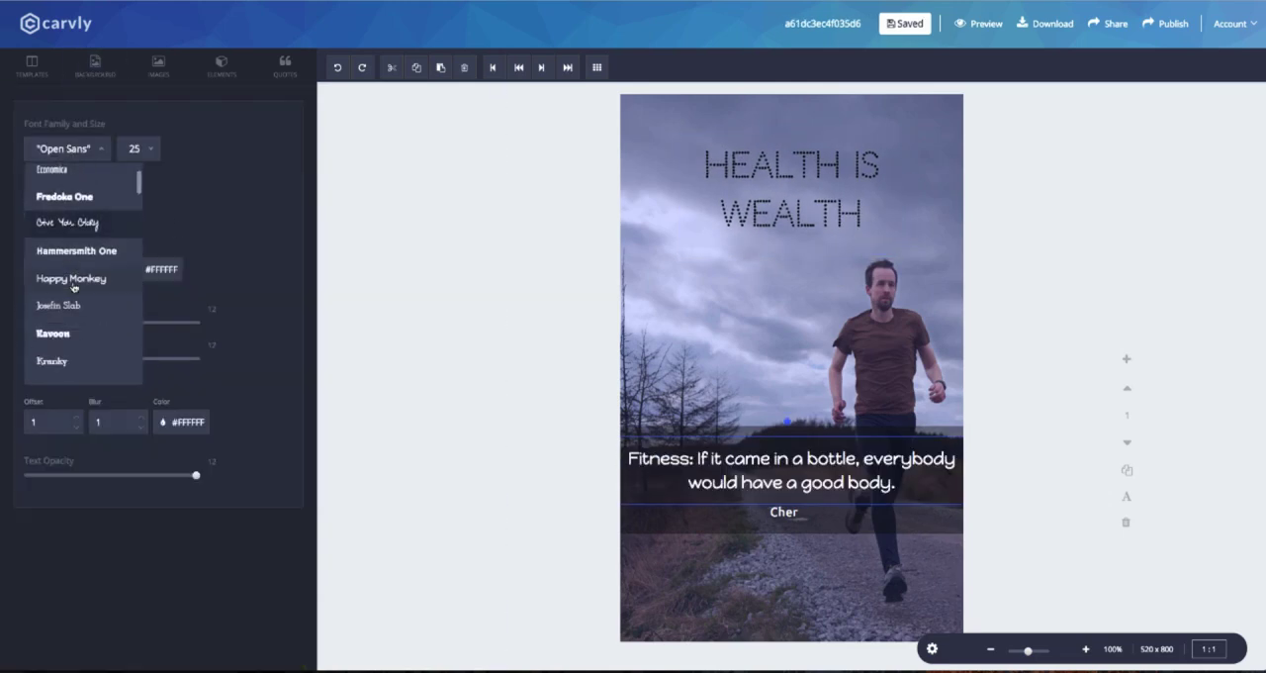
pyautogui.scroll(-1, 73, 284)
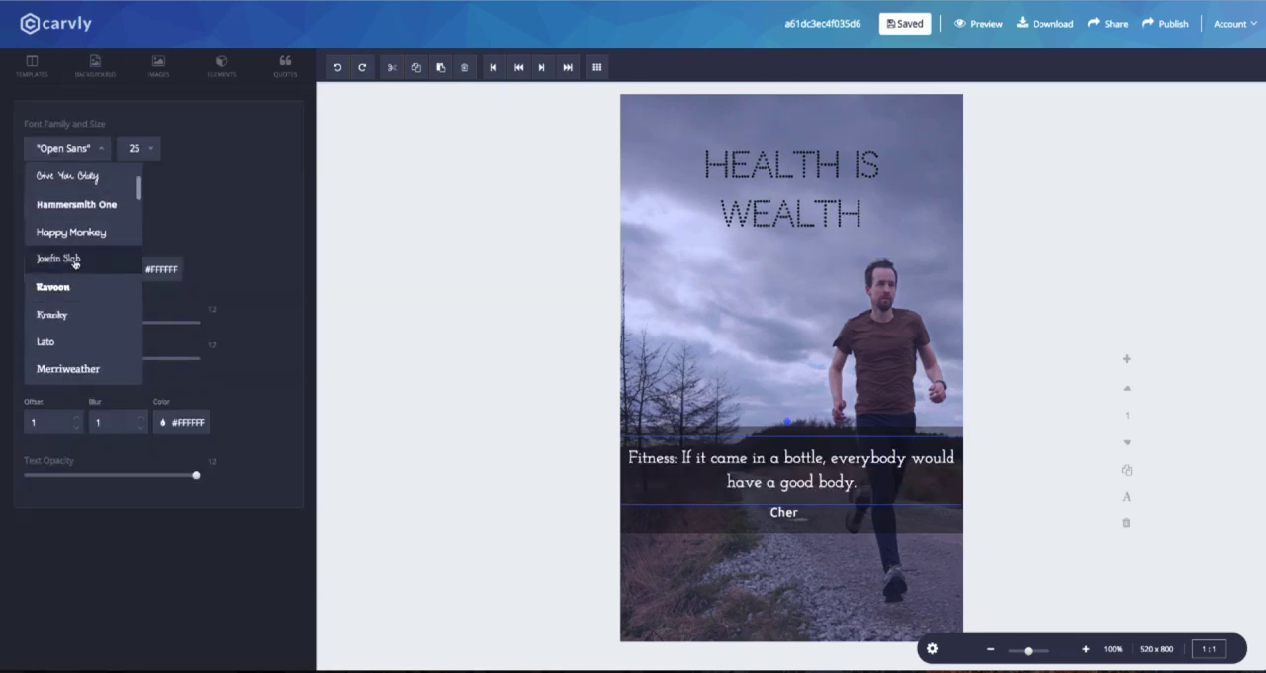
pyautogui.click(74, 261)
# Narrow the quote's text box so it wraps onto two lines and center it on the dark band.
pyautogui.click(133, 151)
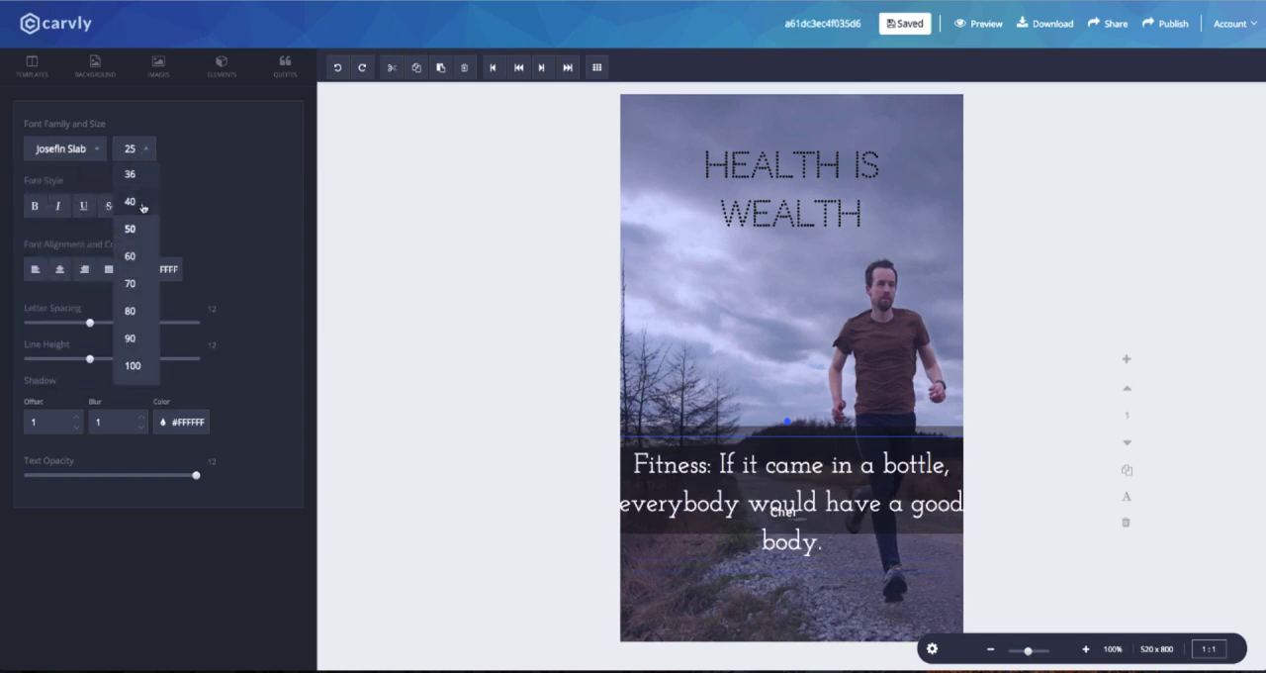
pyautogui.moveTo(861, 469); pyautogui.dragTo(834, 469)
pyautogui.moveTo(961, 471); pyautogui.dragTo(842, 470)
pyautogui.moveTo(750, 468); pyautogui.dragTo(845, 459)
# Try the Hammersmith One font on the author name beneath the quote.
pyautogui.click(791, 512)
pyautogui.click(54, 148)
pyautogui.scroll(-1, 73, 327)
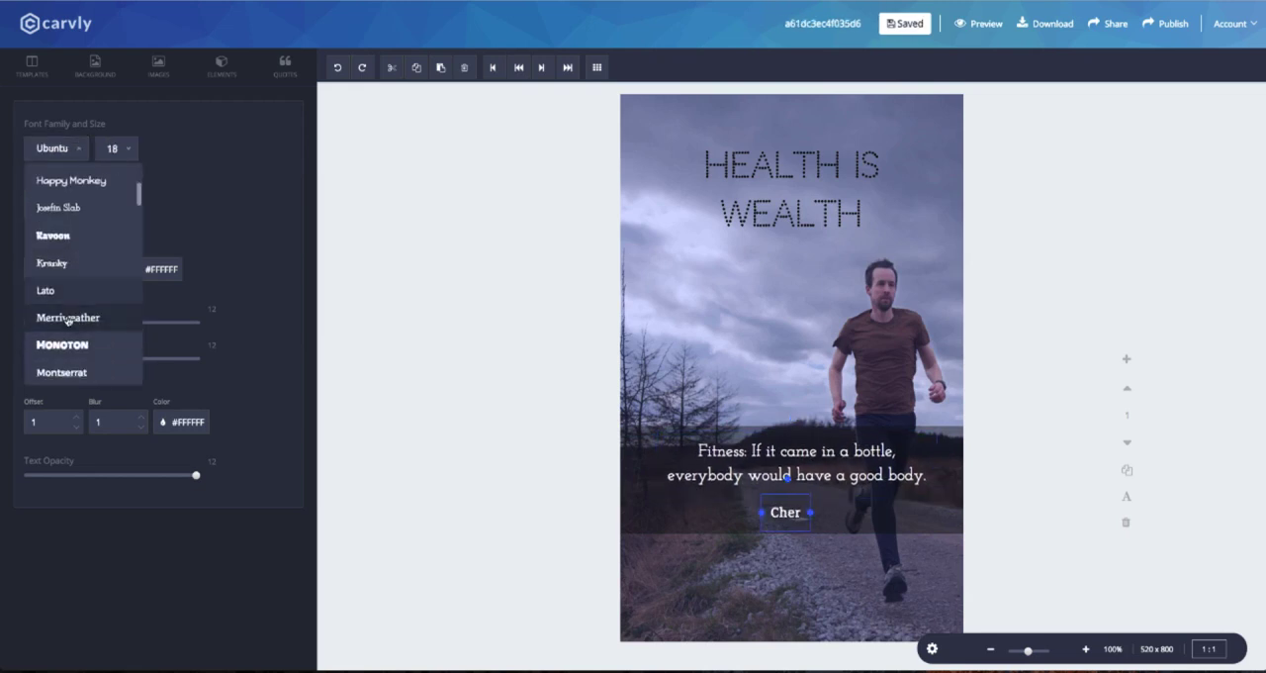
pyautogui.scroll(-2, 75, 327)
pyautogui.scroll(4, 76, 260)
pyautogui.click(94, 199)
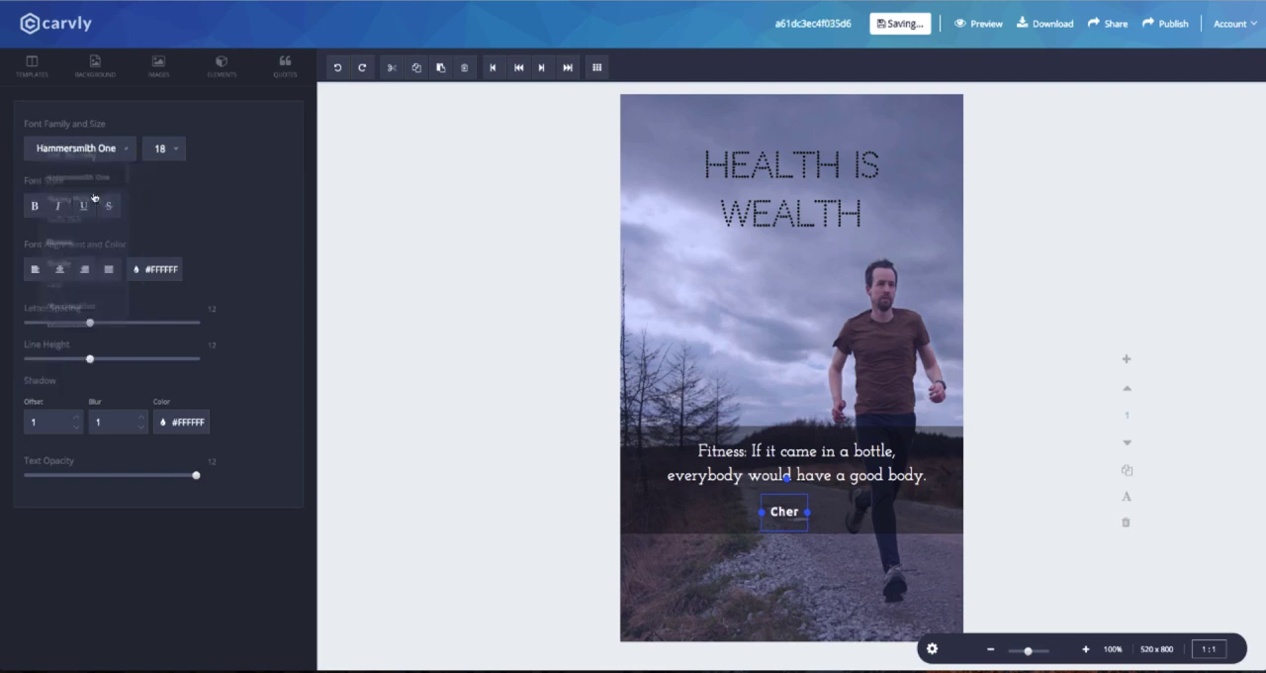
# Set the author name's font back to Ubuntu and nudge the name closer to the quote.
pyautogui.click(77, 148)
pyautogui.scroll(-4, 69, 257)
pyautogui.scroll(-4, 67, 270)
pyautogui.click(75, 285)
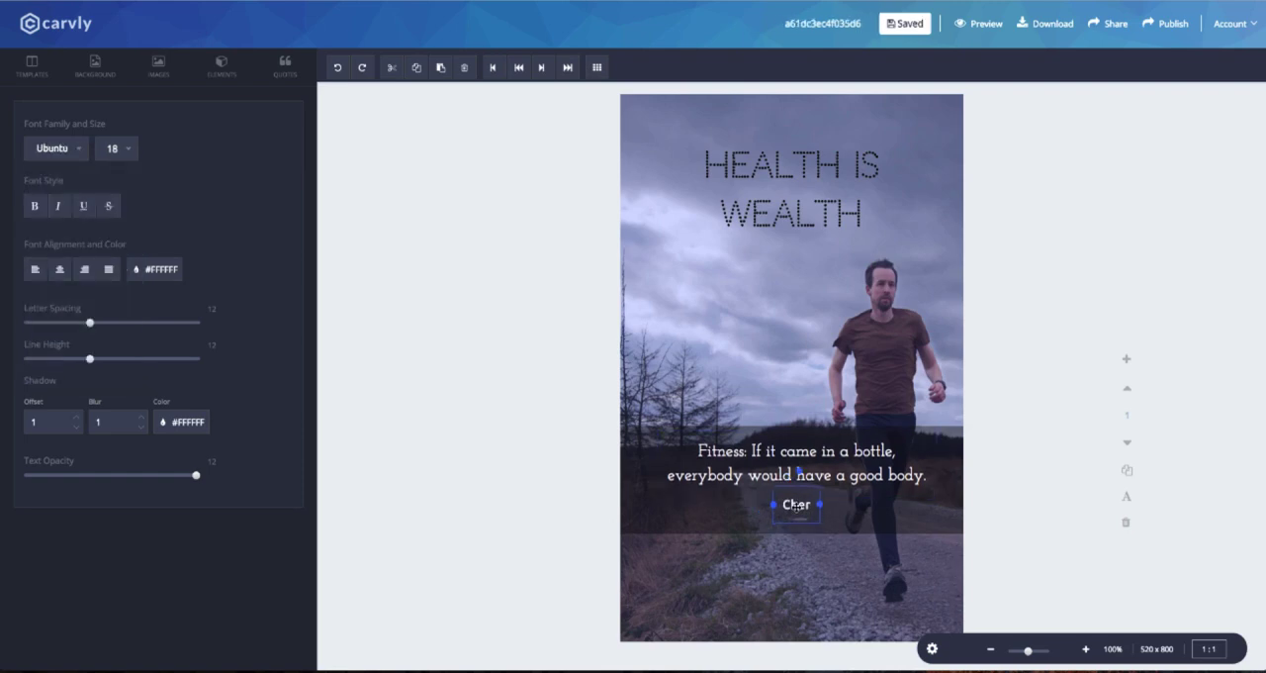
# Try right, justified and left alignment on the quote text.
pyautogui.click(84, 269)
pyautogui.click(109, 269)
pyautogui.click(37, 271)
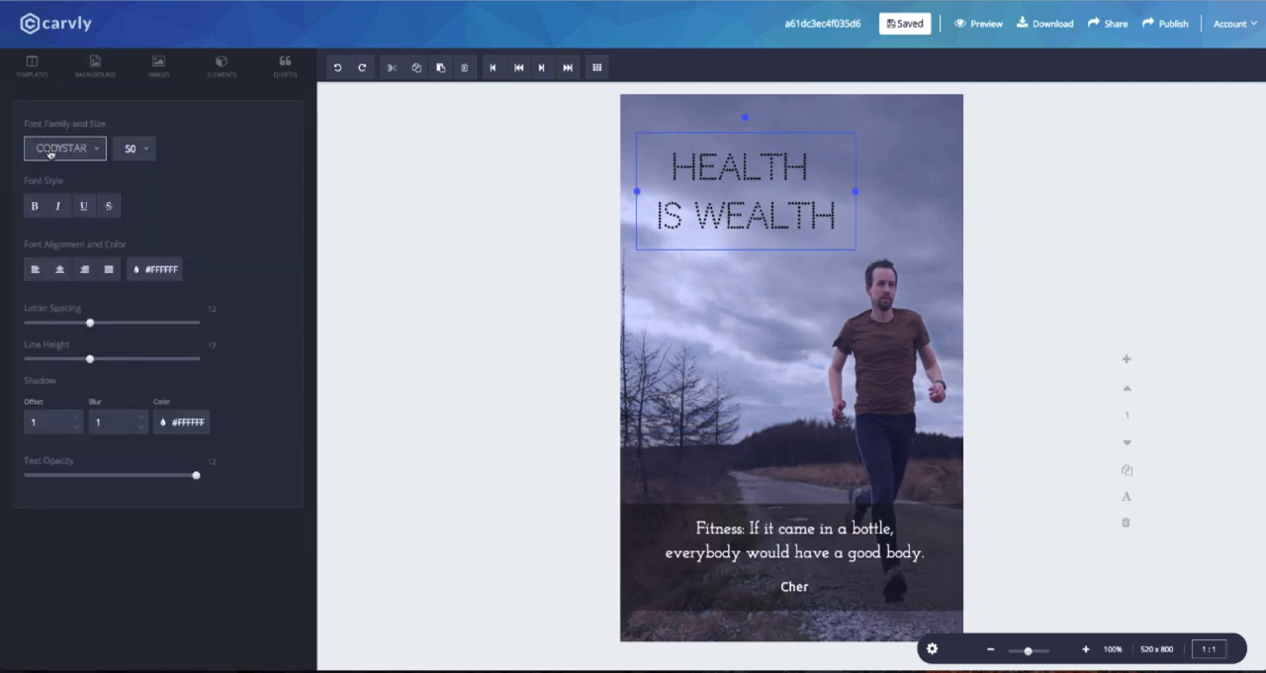
# Set the heading's font to Happy Monkey and toggle italic on and off.
pyautogui.click(62, 149)
pyautogui.scroll(5, 61, 191)
pyautogui.scroll(-2, 65, 228)
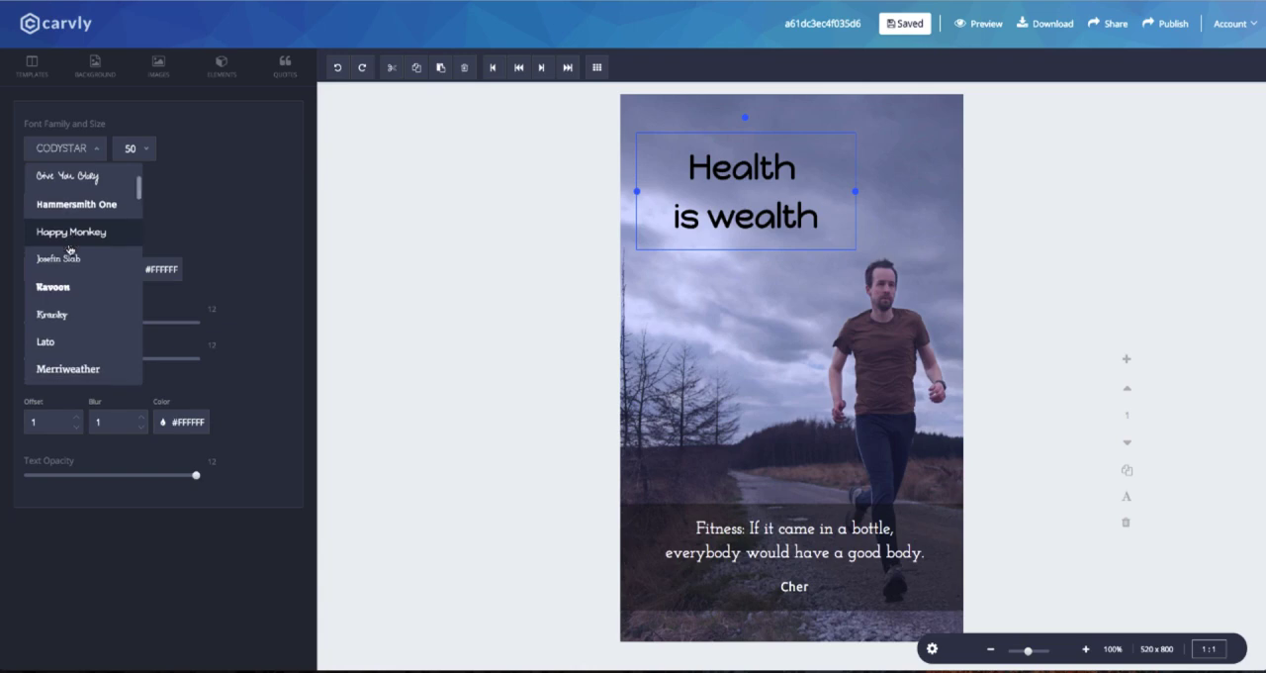
pyautogui.click(69, 245)
pyautogui.click(60, 208)
pyautogui.click(60, 208)
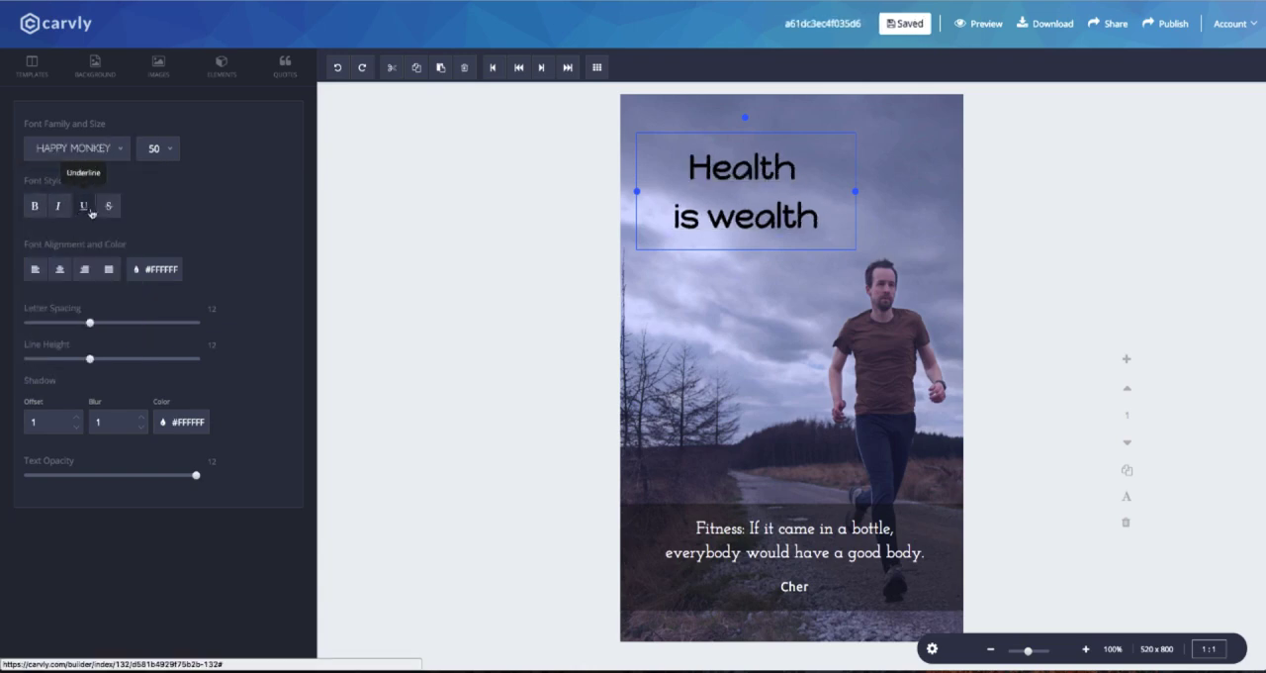
# Color the heading dark blue using a custom color.
pyautogui.click(151, 269)
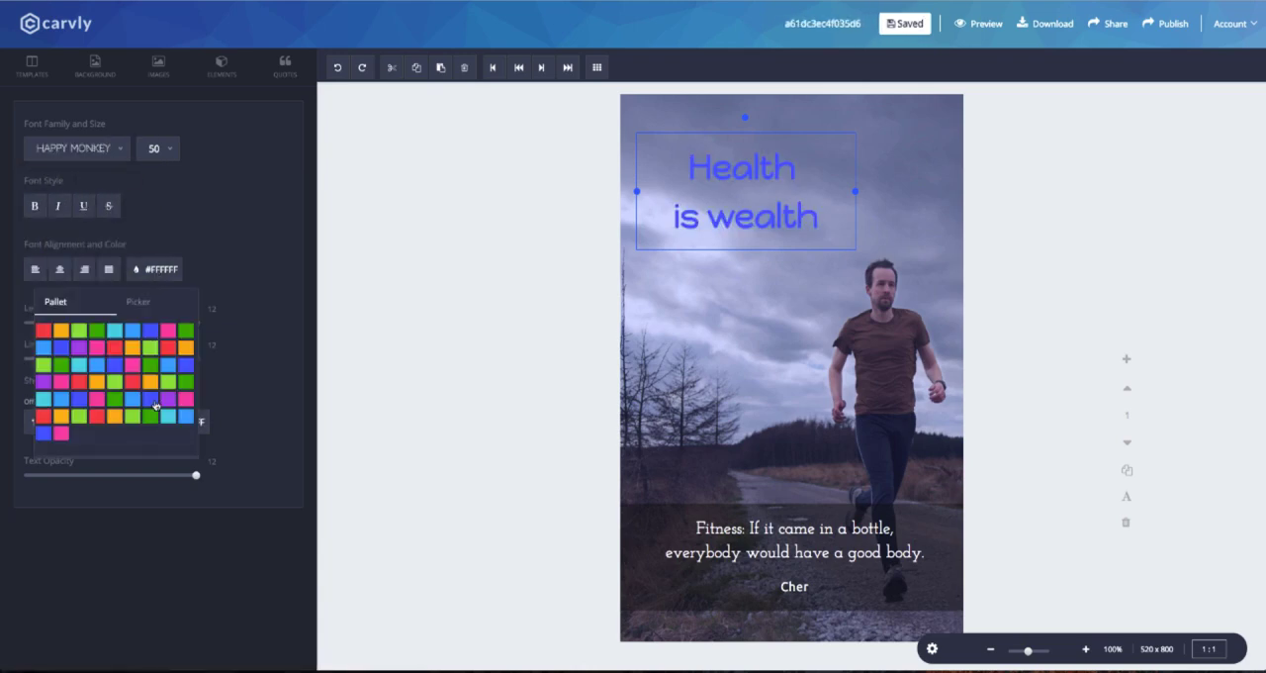
pyautogui.click(157, 277)
pyautogui.click(156, 276)
pyautogui.click(151, 305)
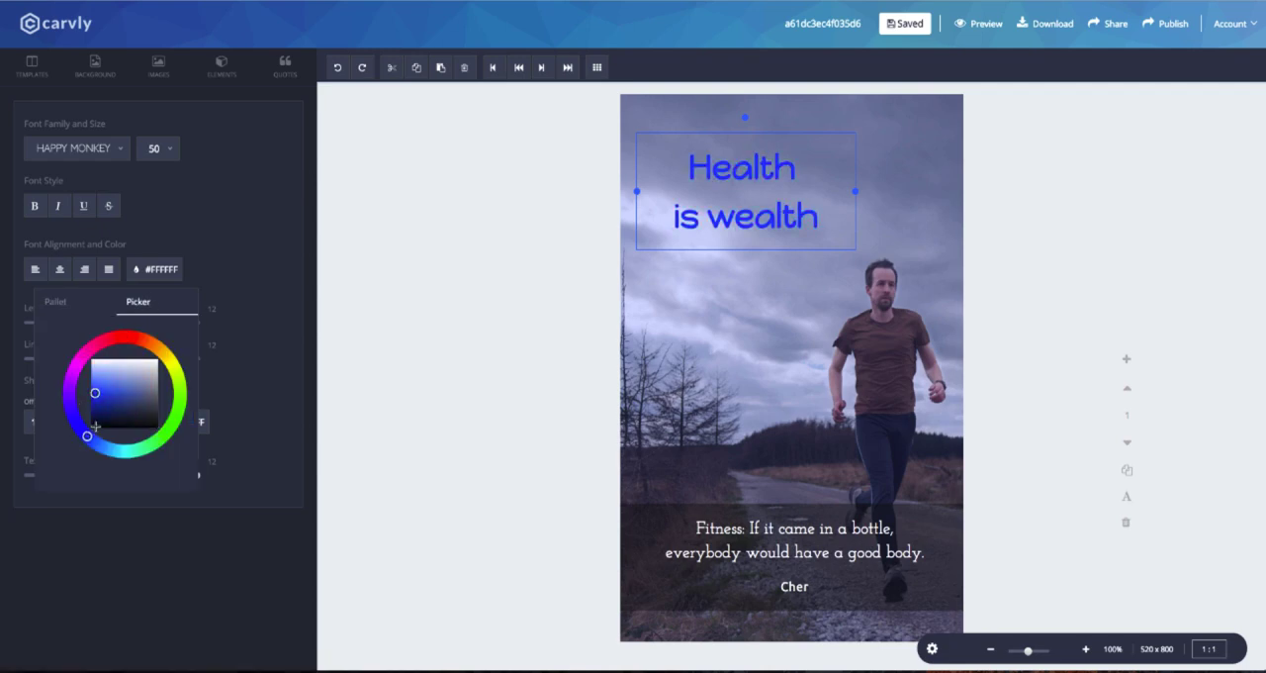
pyautogui.moveTo(95, 427); pyautogui.dragTo(105, 431)
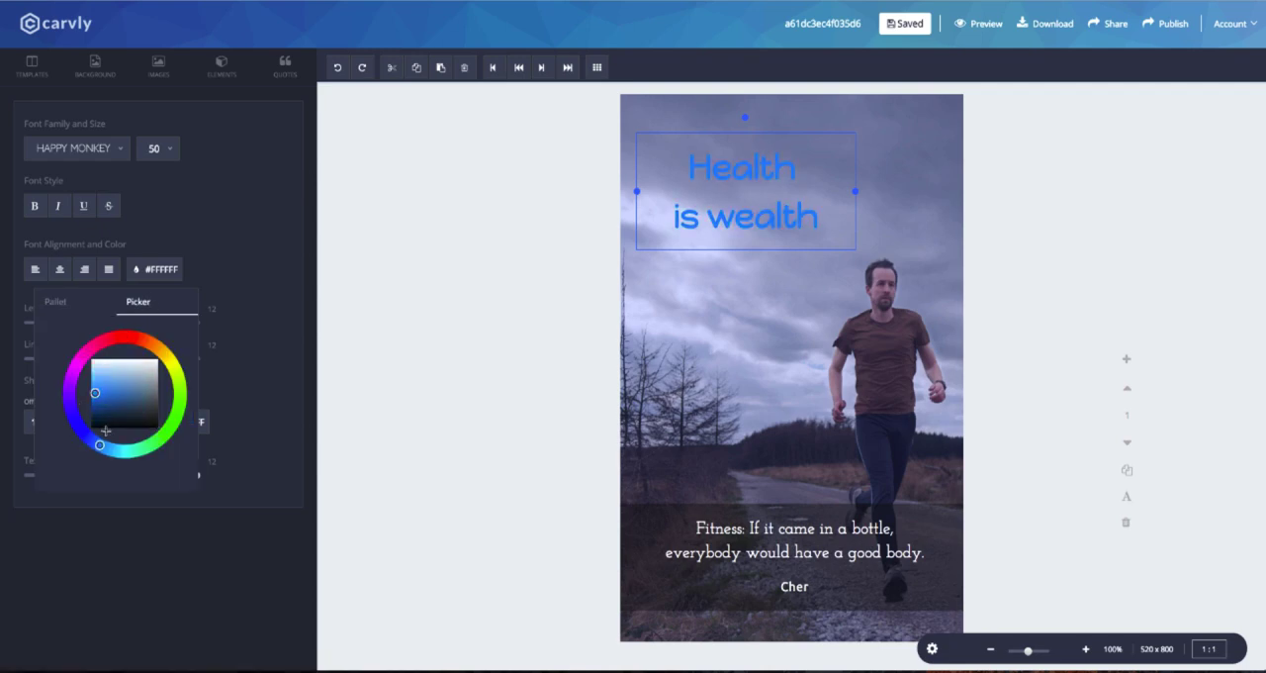
# Add a rectangle over the heading, starting at the canvas's left edge, and widen it to cover the text.
pyautogui.click(221, 67)
pyautogui.click(84, 99)
pyautogui.click(372, 236)
pyautogui.moveTo(684, 224); pyautogui.dragTo(655, 217)
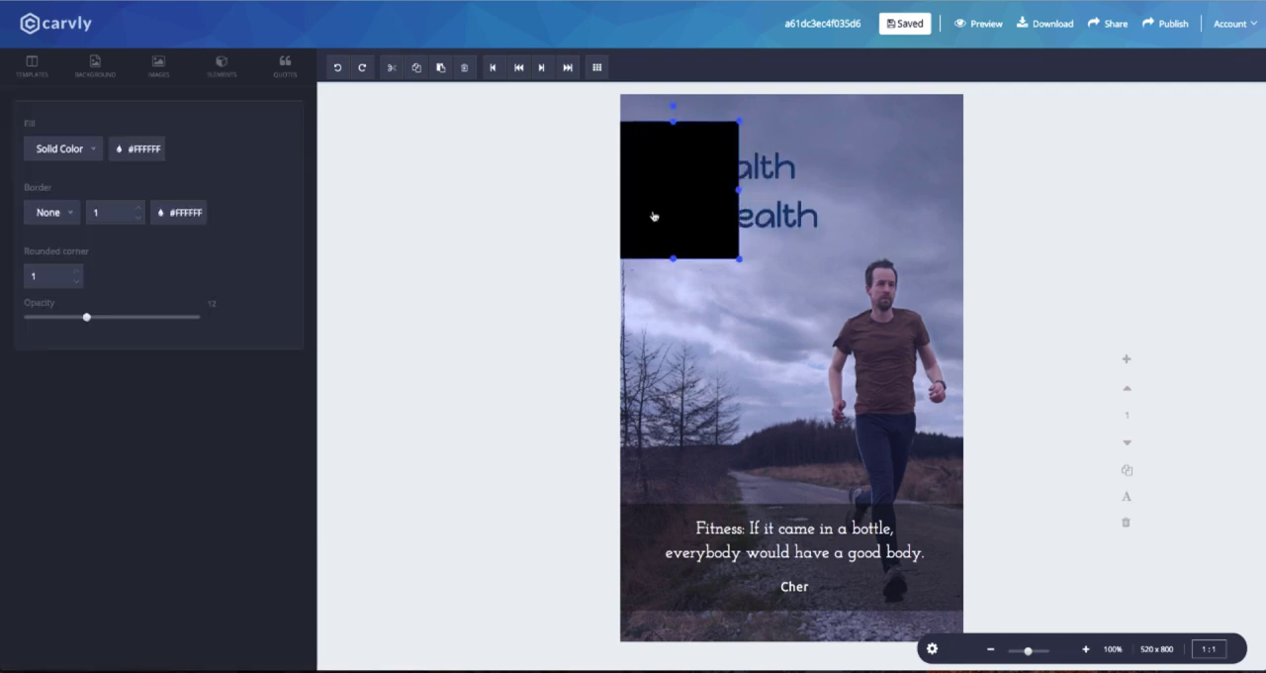
pyautogui.moveTo(740, 190); pyautogui.dragTo(856, 188)
pyautogui.press('super+r')
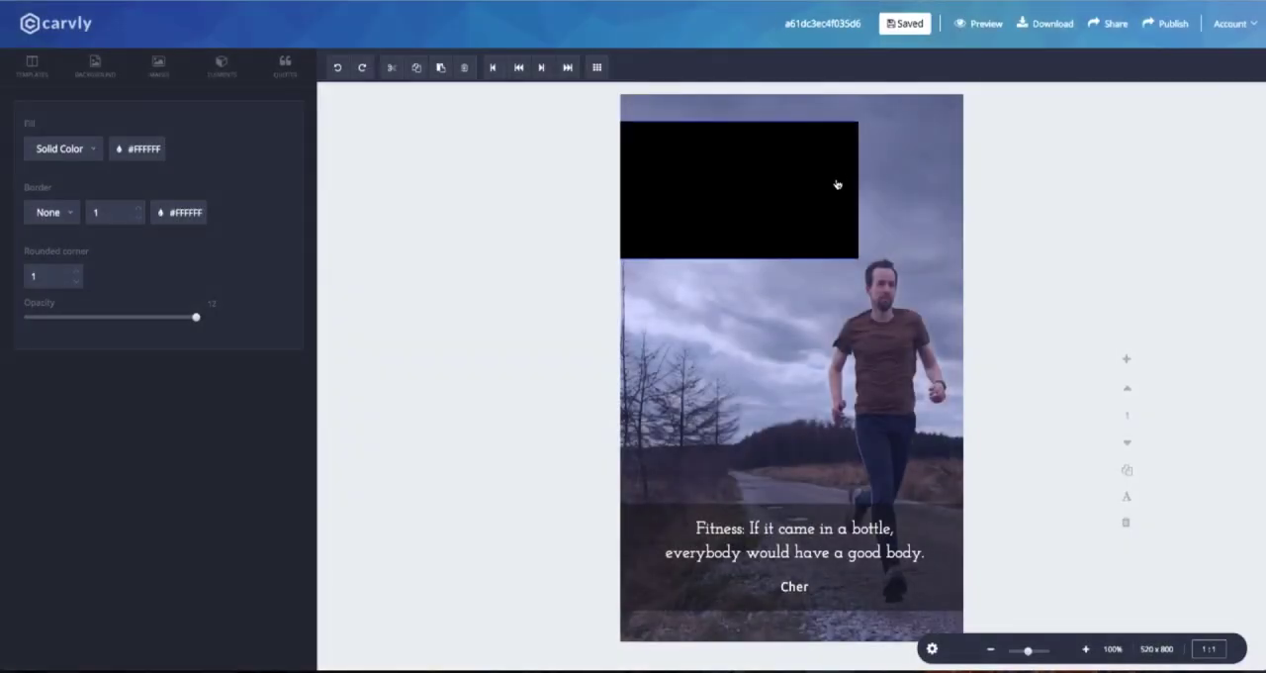
# Send the rectangle behind the heading text.
pyautogui.click(792, 136)
pyautogui.click(520, 70)
pyautogui.click(834, 135)
pyautogui.click(836, 130)
# Fill the rectangle behind the heading with solid white.
pyautogui.click(88, 153)
pyautogui.click(66, 176)
pyautogui.click(69, 152)
pyautogui.click(66, 199)
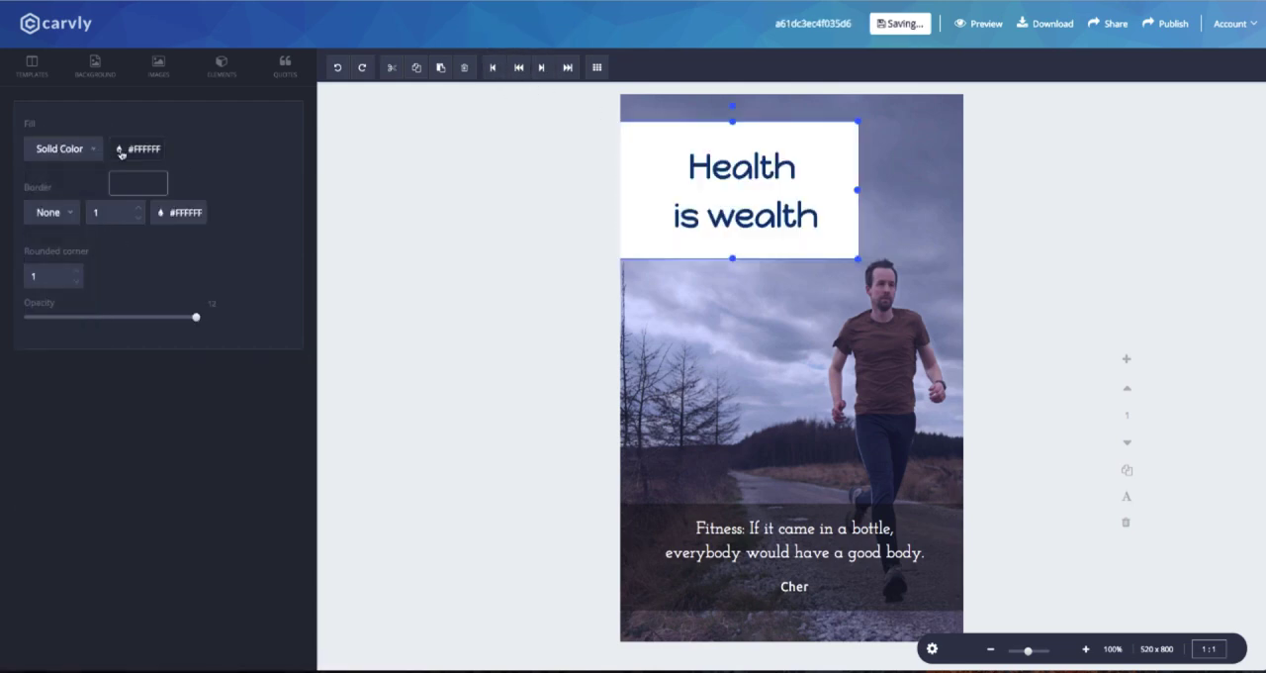
pyautogui.click(118, 154)
pyautogui.click(211, 182)
pyautogui.click(176, 250)
pyautogui.moveTo(175, 248); pyautogui.dragTo(170, 230)
# Lower the heading rectangle's opacity to a faint tint and set its rounded corner to 7.
pyautogui.moveTo(197, 321); pyautogui.dragTo(49, 318)
pyautogui.click(77, 274)
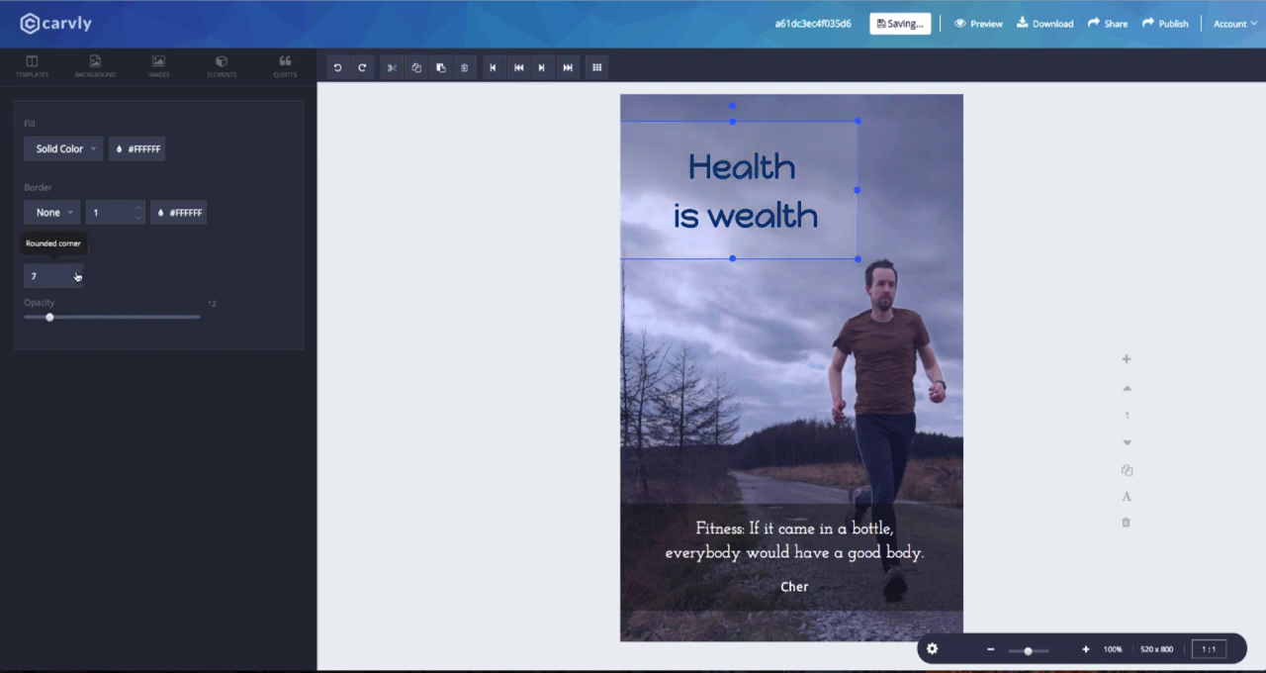
# Reduce the translucent rectangle's height to fit closely around the heading and center the text on it.
pyautogui.click(854, 298)
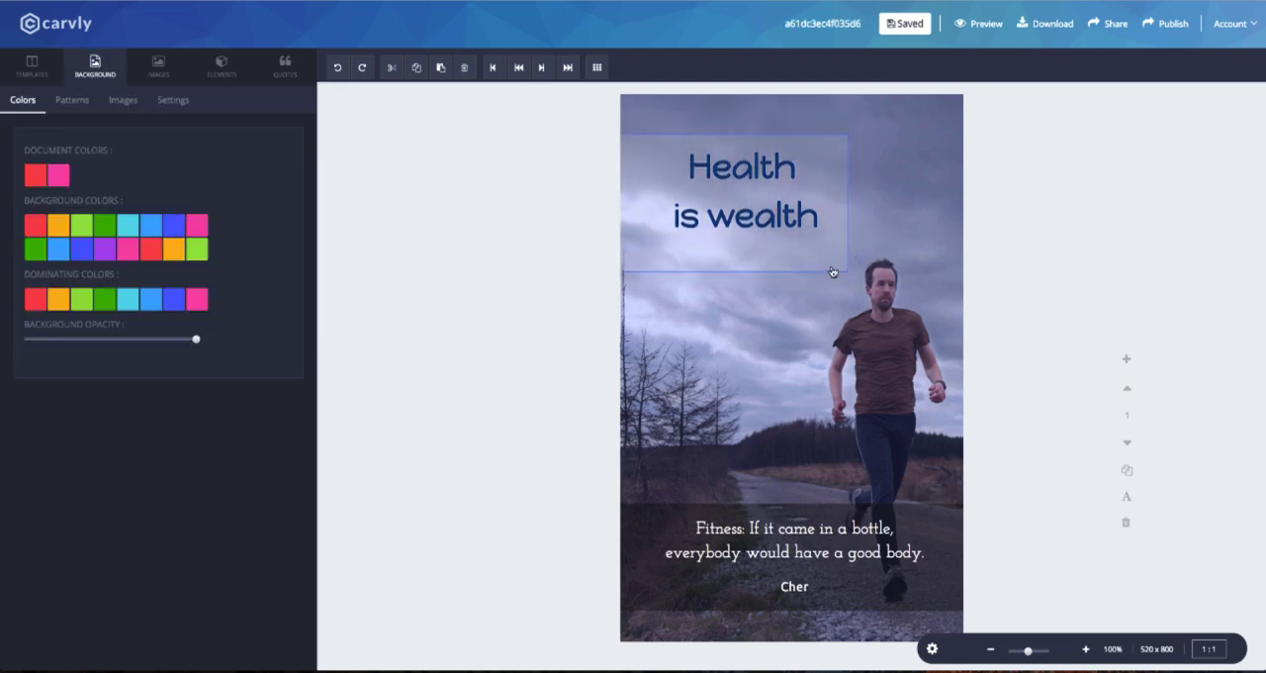
pyautogui.click(722, 139)
pyautogui.click(724, 245)
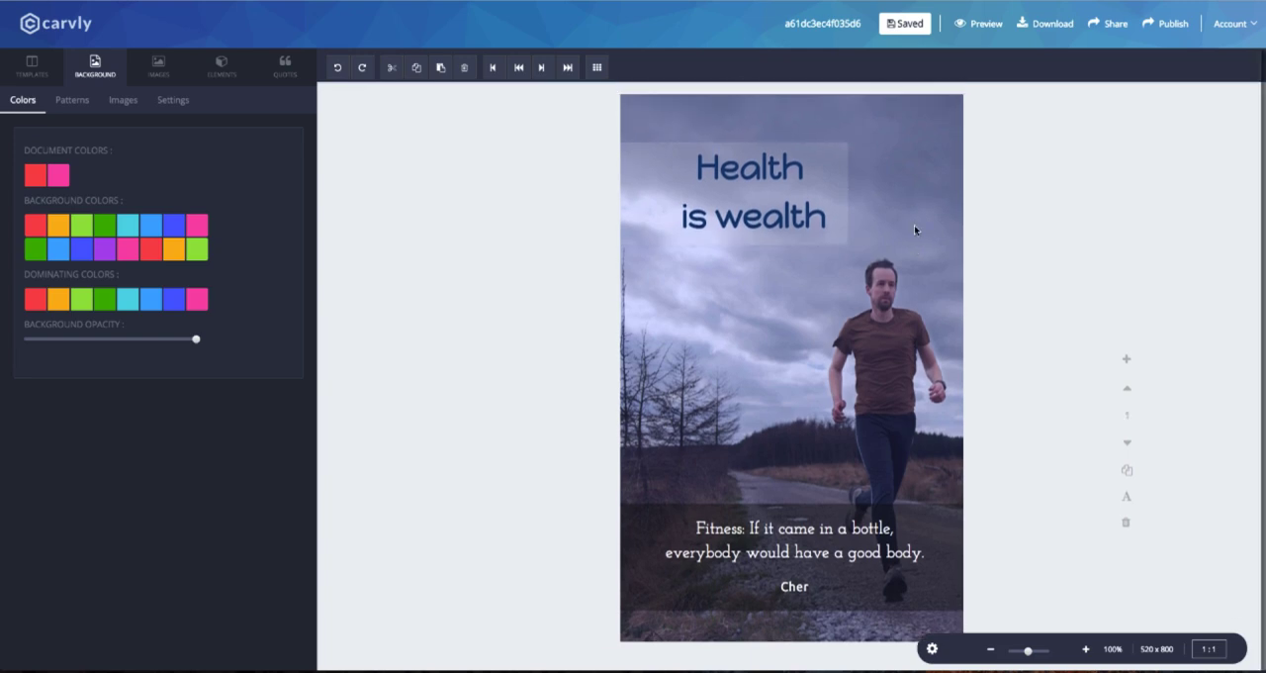
# Add a Subtitle 3 text reading "Writer :" followed by the writer's name, and place it mid-canvas on one line.
pyautogui.click(222, 66)
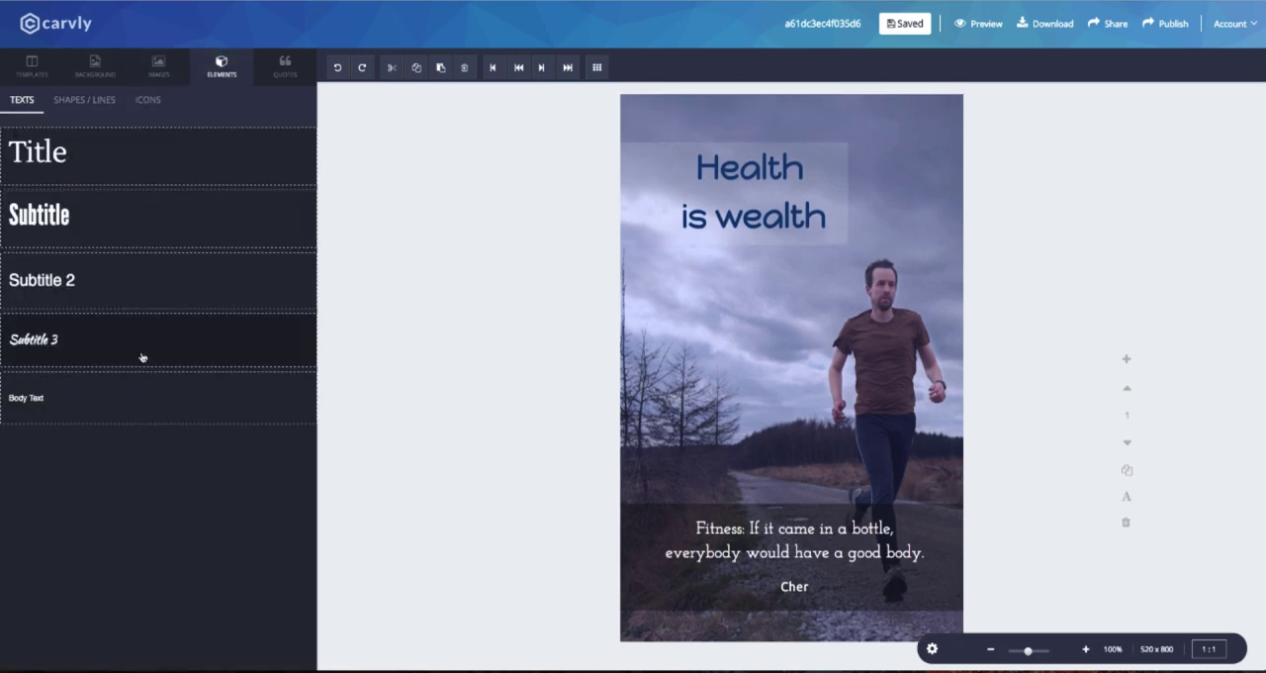
pyautogui.moveTo(141, 351); pyautogui.dragTo(758, 147)
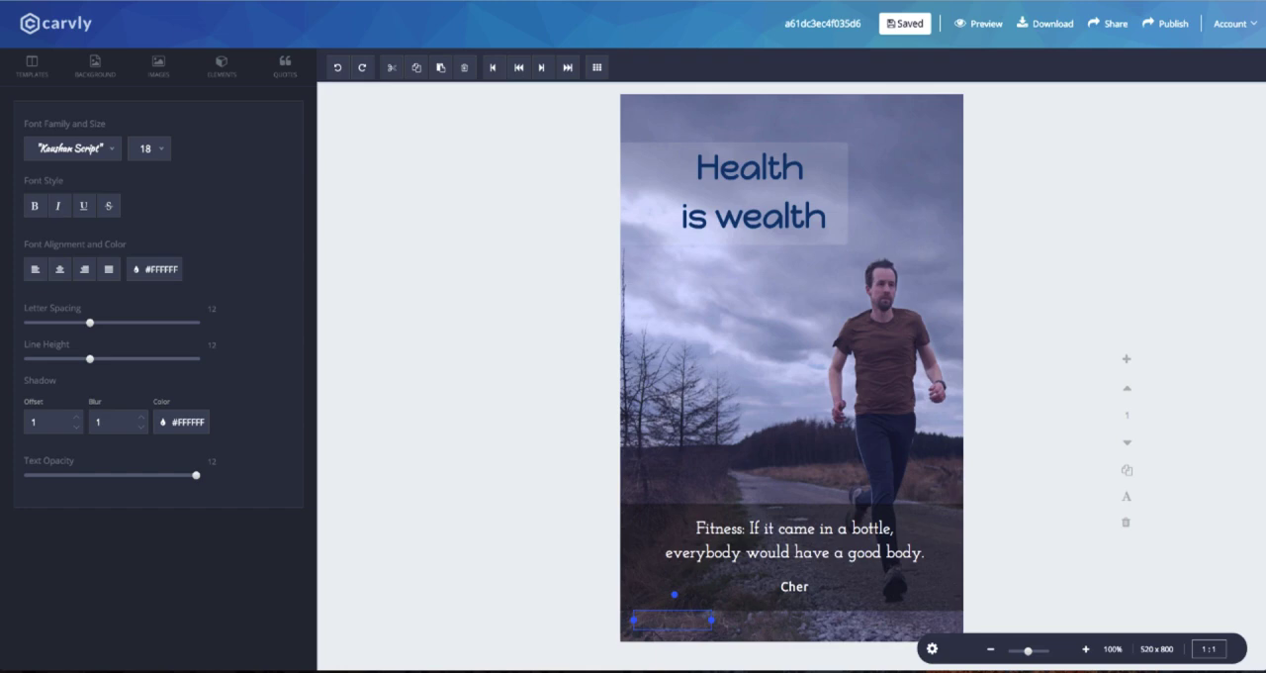
pyautogui.write('John Doe')
pyautogui.moveTo(712, 628); pyautogui.dragTo(782, 387)
# Set the writer credit's font to Lato and its size to 16.
pyautogui.click(79, 148)
pyautogui.scroll(-3, 79, 272)
pyautogui.click(71, 312)
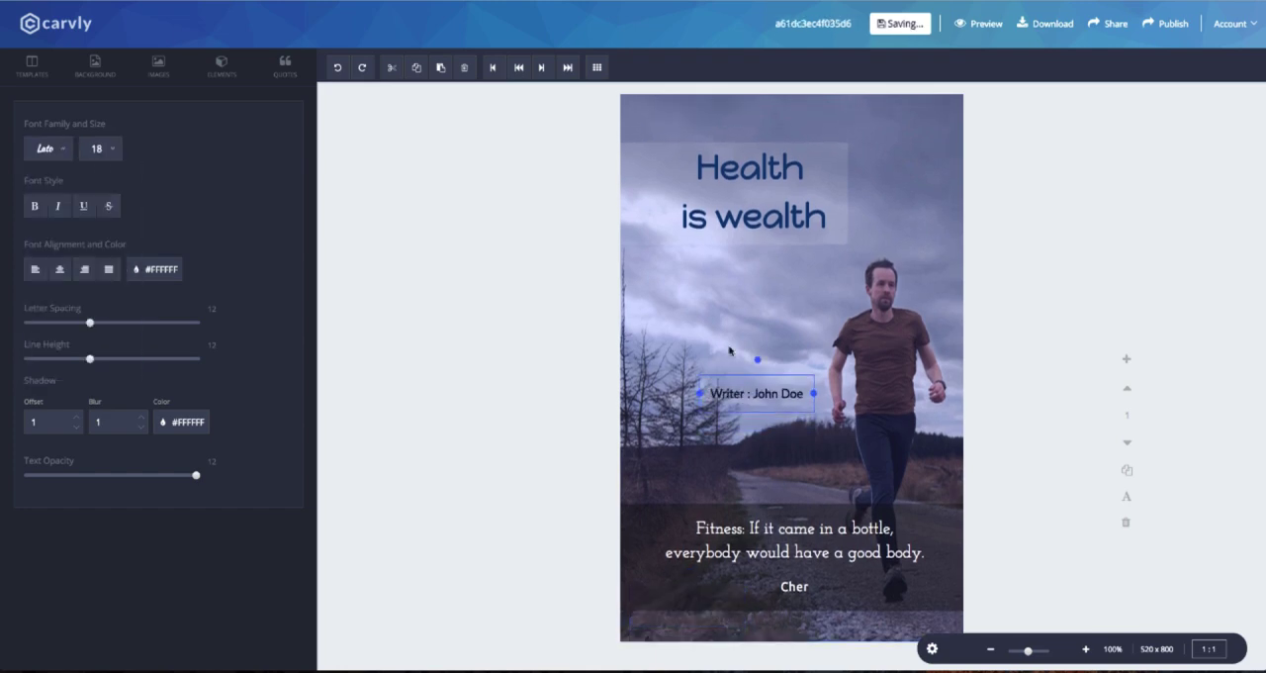
pyautogui.click(115, 150)
pyautogui.click(103, 282)
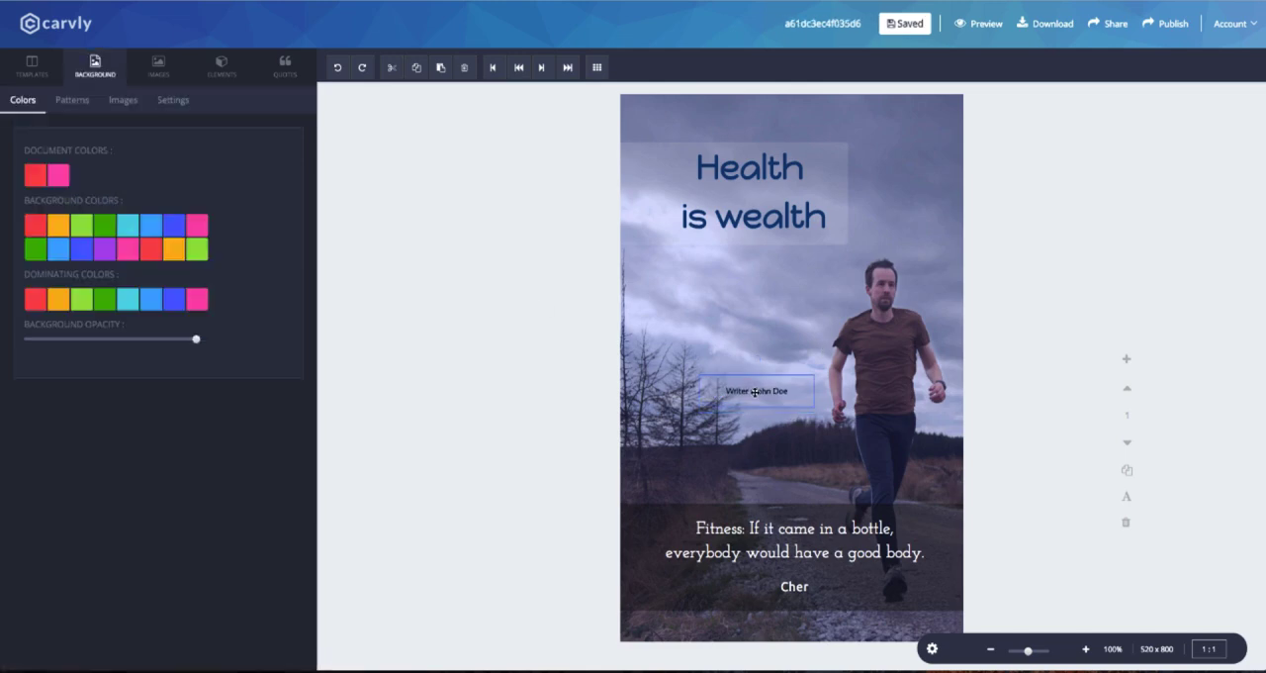
pyautogui.click(103, 148)
pyautogui.click(103, 334)
# Color the writer credit white and move it to the canvas's bottom-left corner.
pyautogui.click(181, 270)
pyautogui.click(559, 290)
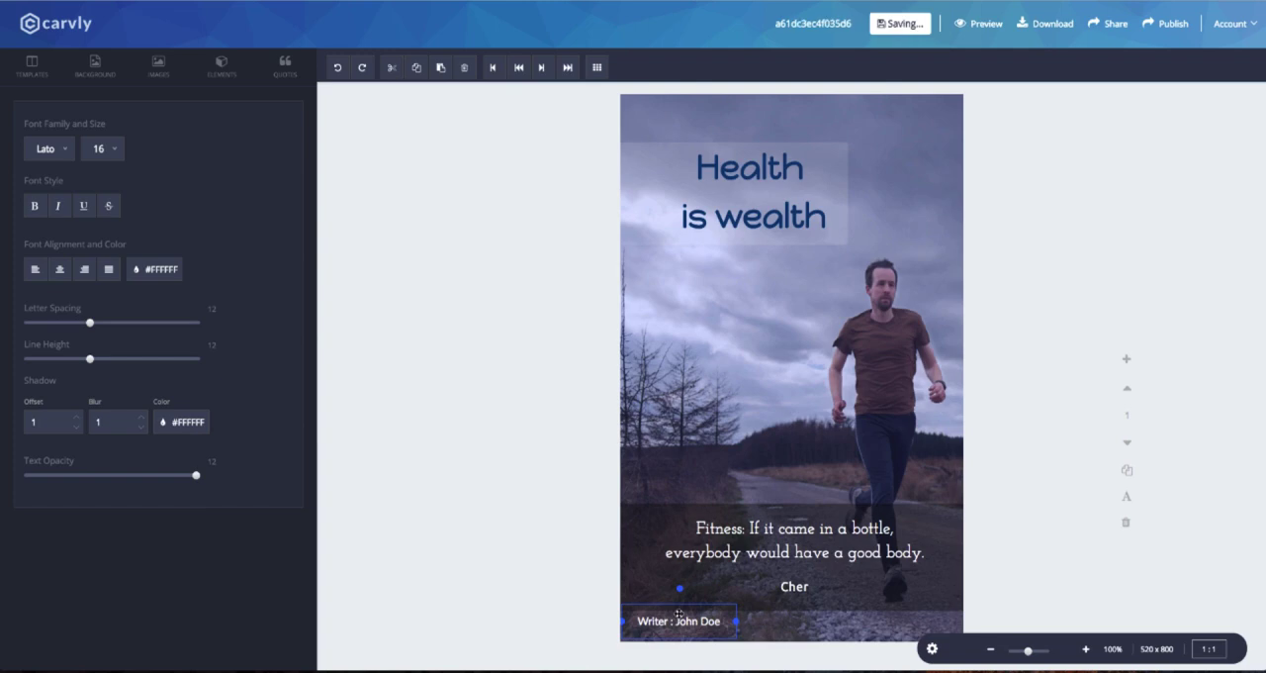
# Add the QR code from the uploaded images, sized small in the canvas's top-right corner.
pyautogui.scroll(-5, 198, 354)
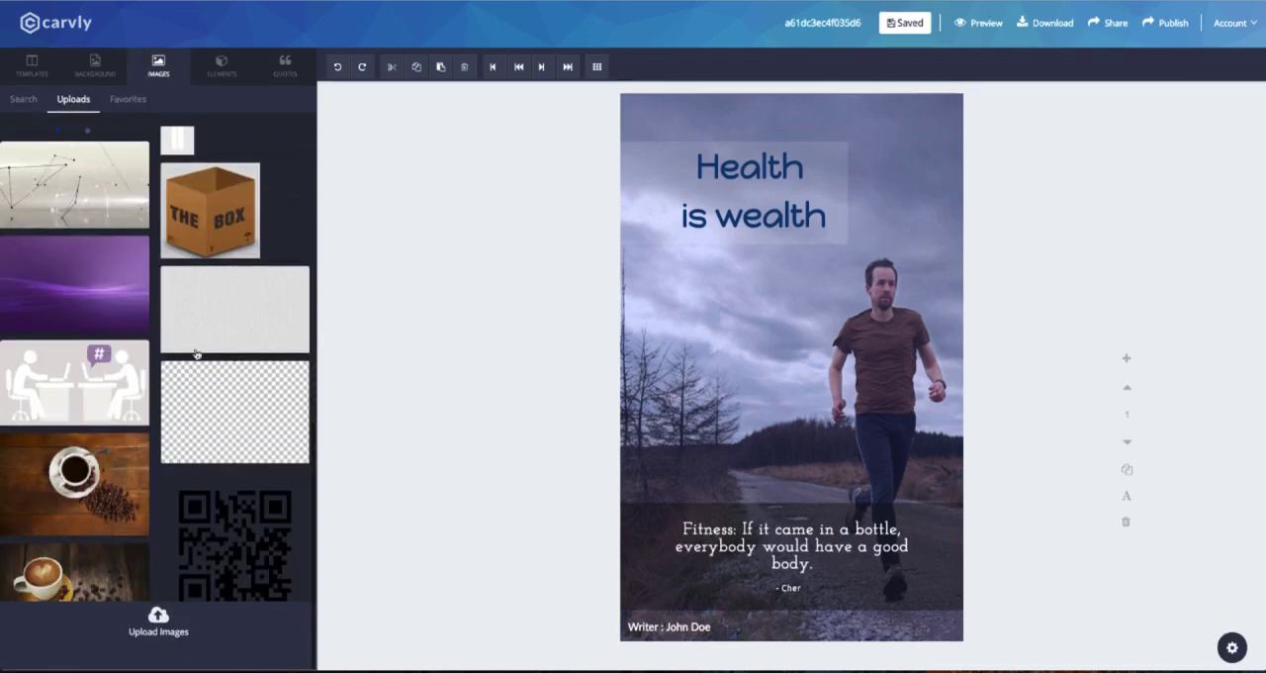
pyautogui.click(235, 540)
pyautogui.moveTo(898, 127); pyautogui.dragTo(943, 133)
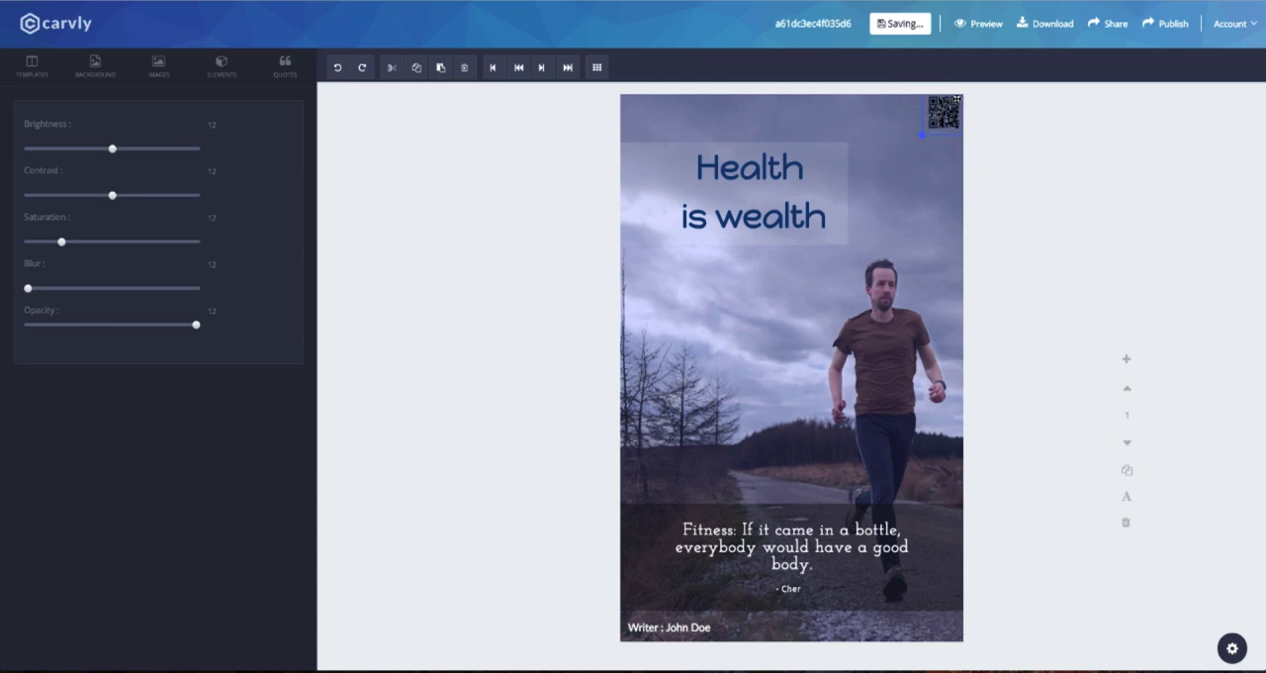
# Move the quote block higher and line up the writer credit and QR code along the canvas's bottom edge.
pyautogui.moveTo(789, 501); pyautogui.dragTo(782, 555)
pyautogui.moveTo(787, 515); pyautogui.dragTo(789, 521)
pyautogui.click(781, 422)
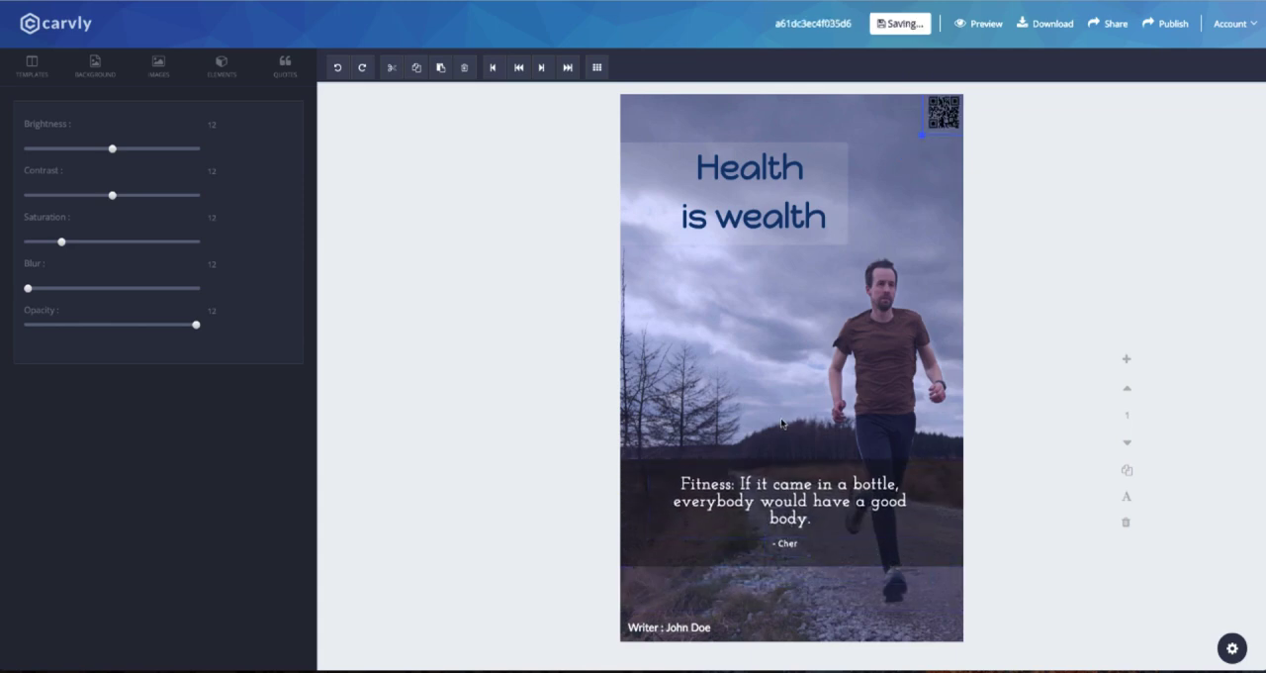
pyautogui.moveTo(673, 626); pyautogui.dragTo(672, 619)
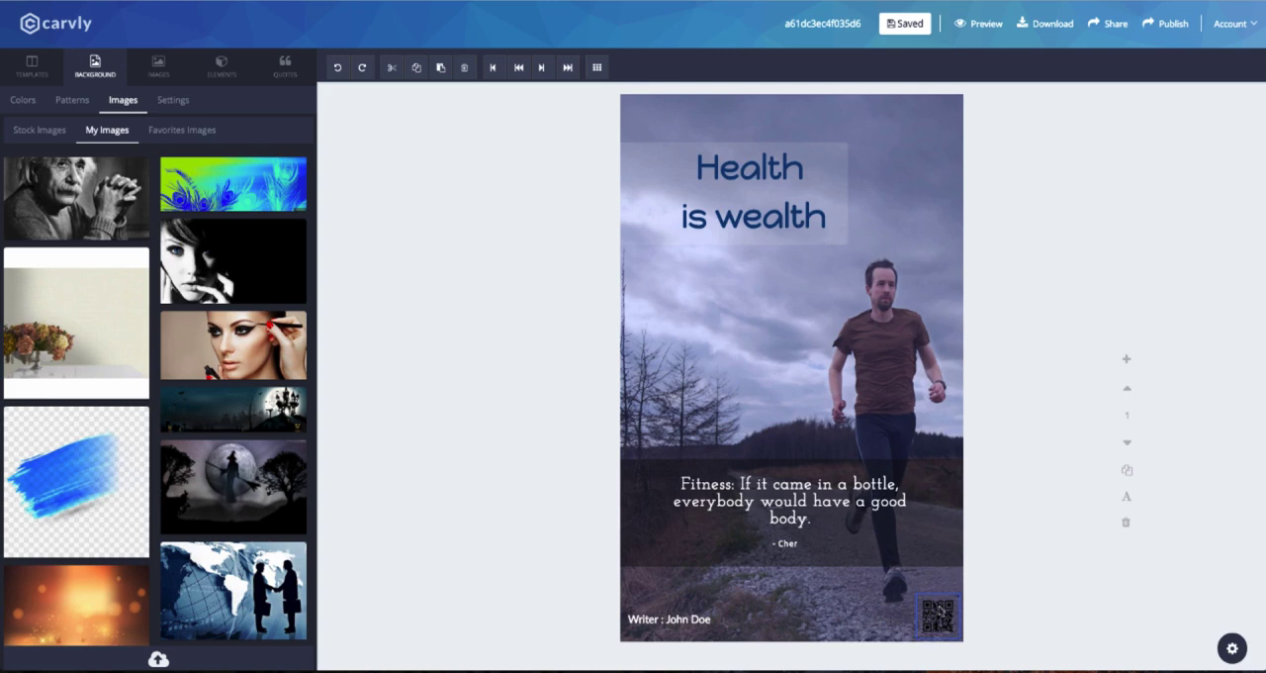
pyautogui.scroll(-10, 218, 268)
pyautogui.click(72, 100)
pyautogui.click(23, 100)
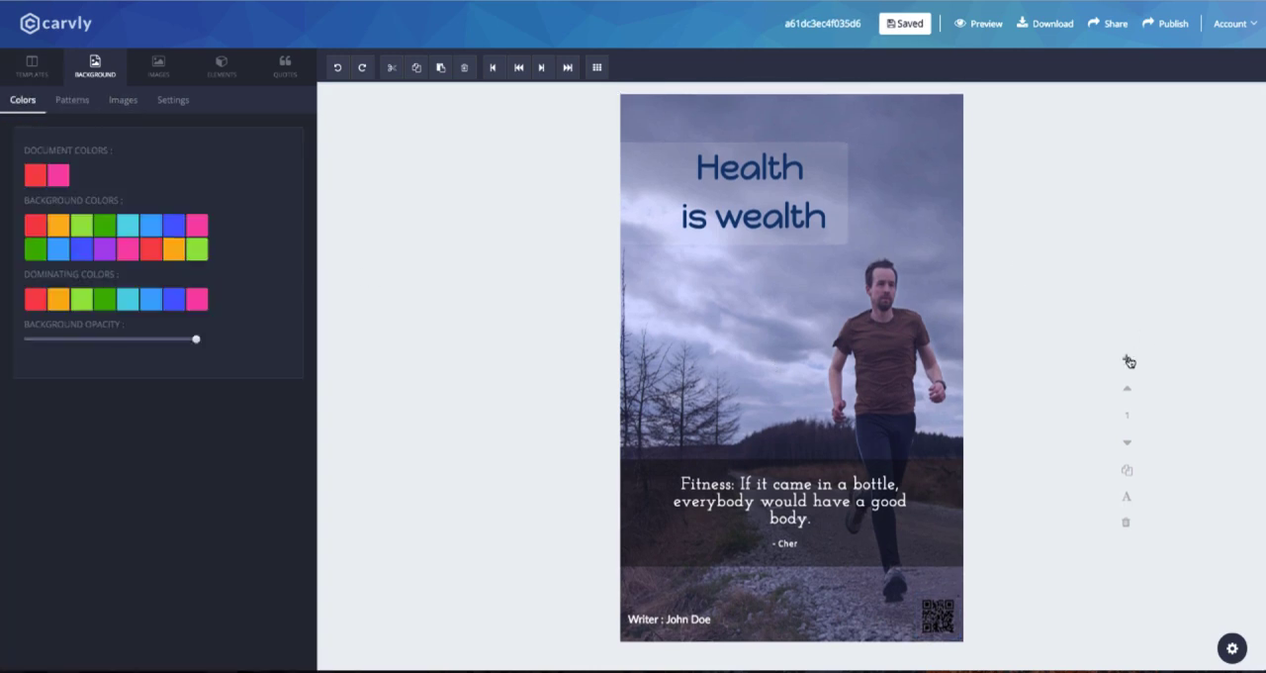
# Add a second page to the design and bring it into view.
pyautogui.click(1129, 362)
pyautogui.scroll(3, 831, 308)
pyautogui.scroll(-3, 831, 311)
# Search the stock background images for "fitness" and set the photo of runners on the bridge as page 2's background.
pyautogui.click(123, 100)
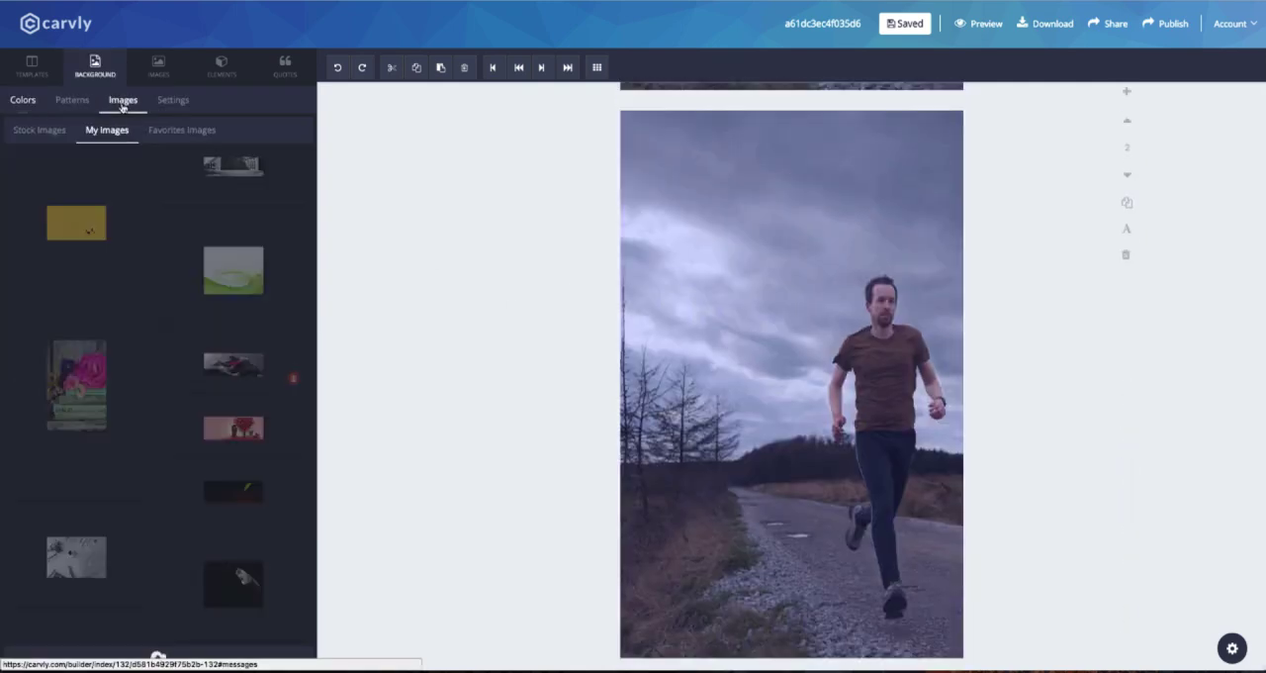
pyautogui.click(40, 130)
pyautogui.write('fitness')
pyautogui.press('Return')
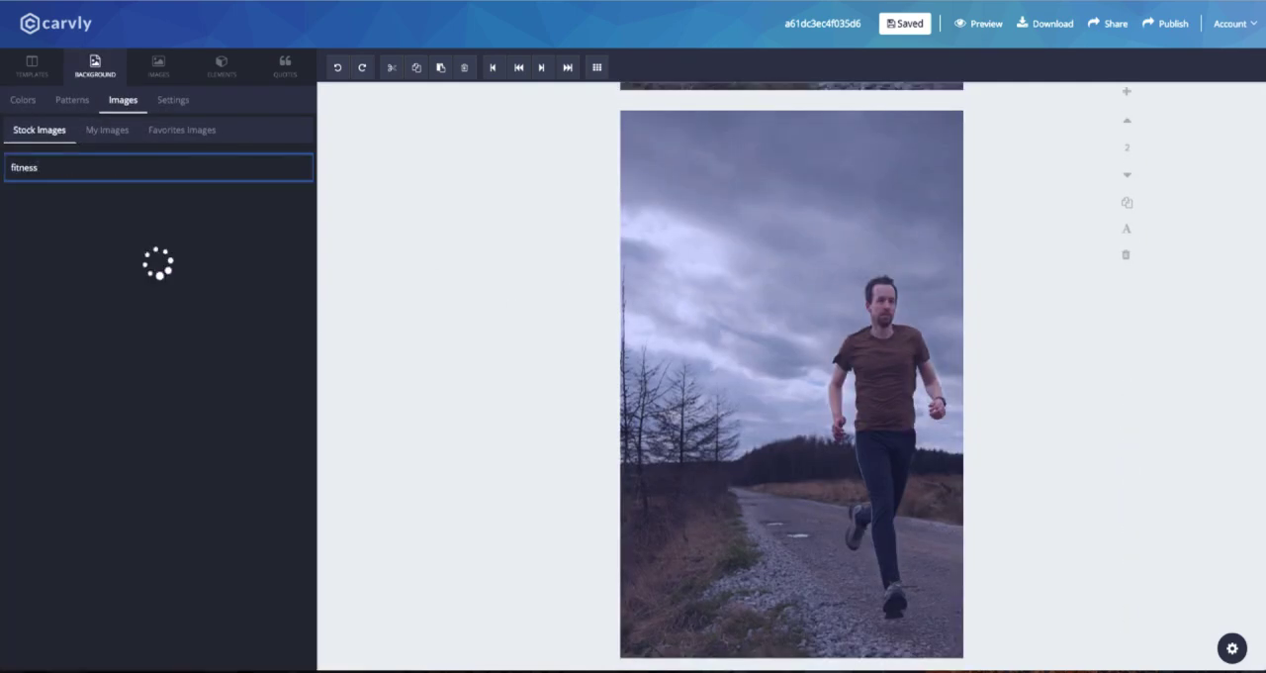
pyautogui.scroll(-5, 196, 405)
pyautogui.scroll(-3, 196, 405)
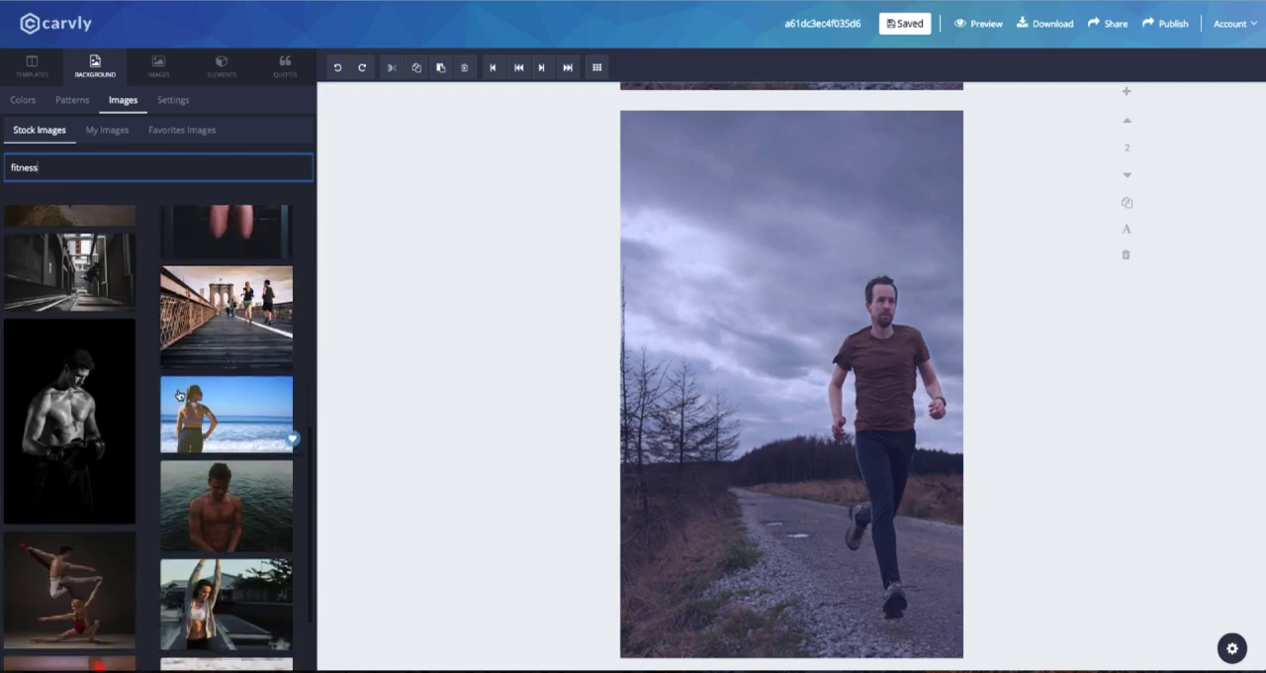
pyautogui.click(233, 316)
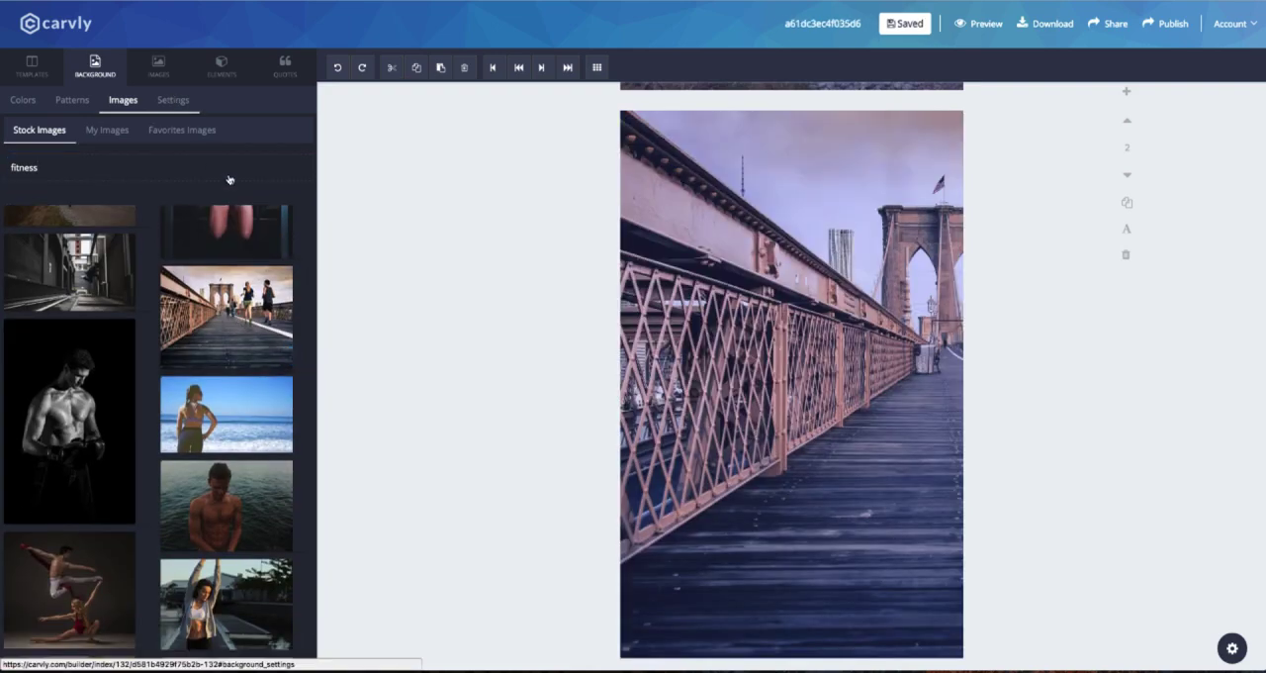
# Shift page 2's background horizontally so the two runners are in frame, and lower the background opacity.
pyautogui.click(172, 100)
pyautogui.moveTo(110, 202); pyautogui.dragTo(166, 202)
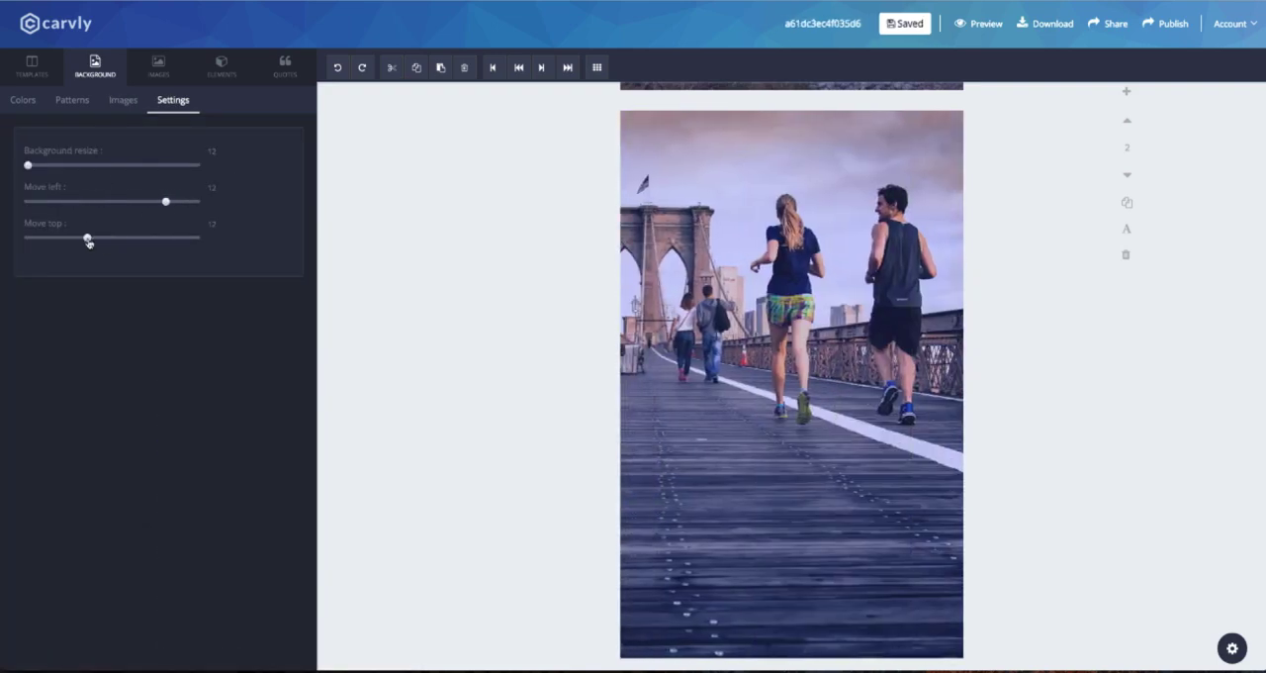
pyautogui.click(23, 100)
pyautogui.moveTo(196, 339); pyautogui.dragTo(146, 341)
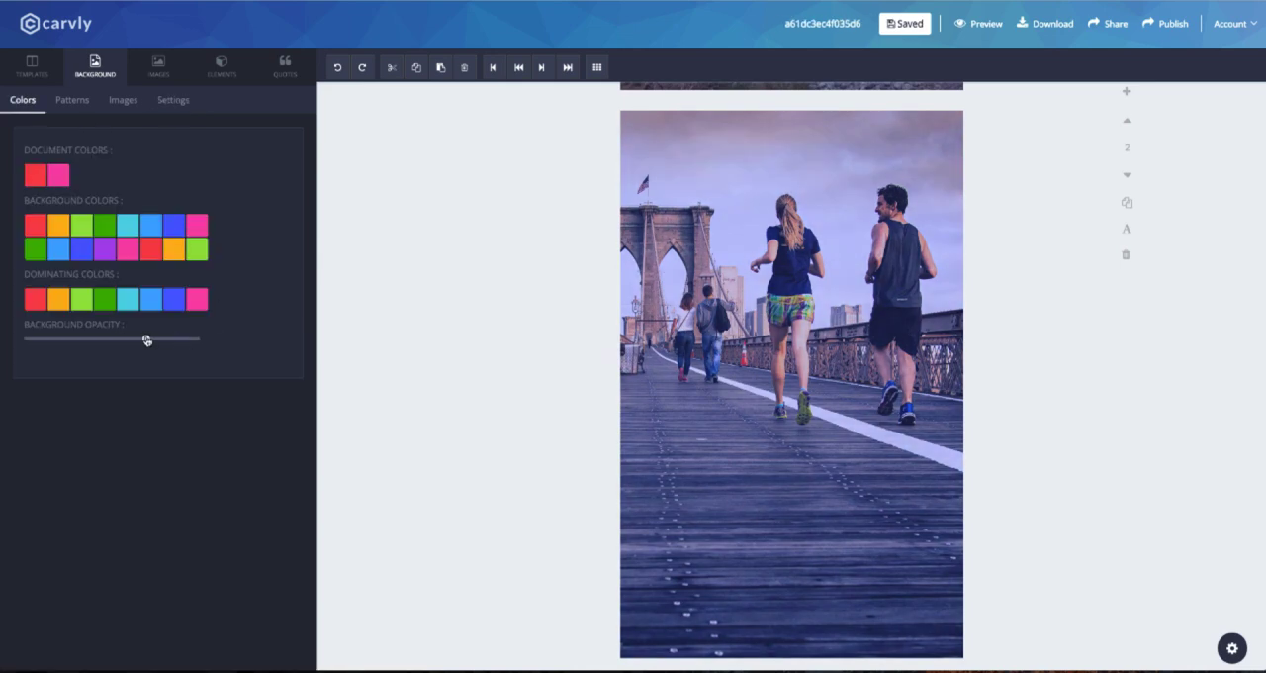
# Search the quotes for "health" and add the English proverb "Health is better than wealth." to page 2.
pyautogui.click(285, 68)
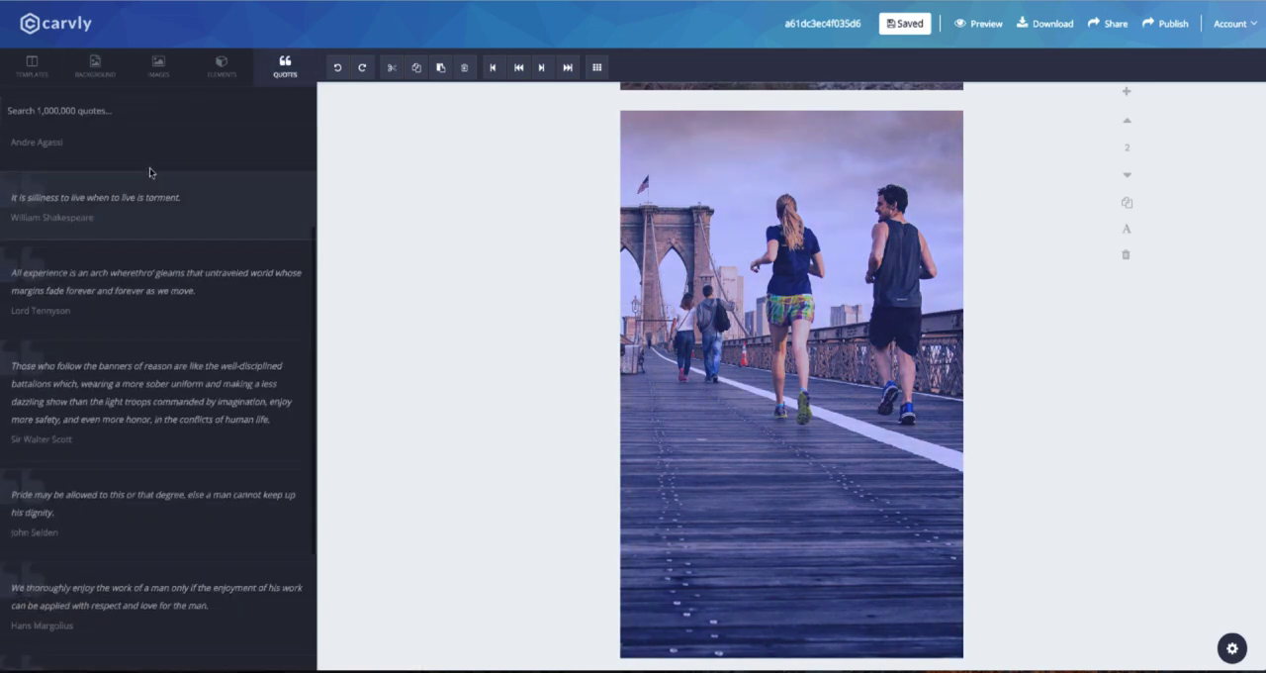
pyautogui.write('health')
pyautogui.scroll(-5, 147, 301)
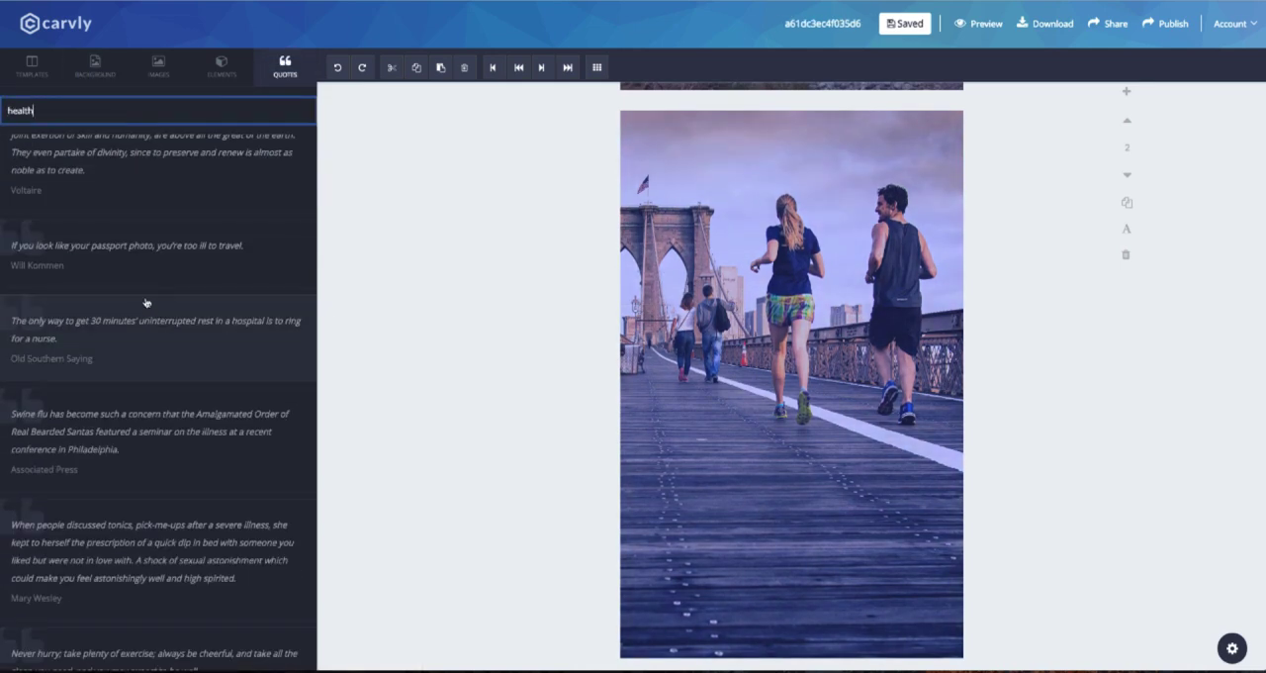
pyautogui.scroll(-10, 147, 302)
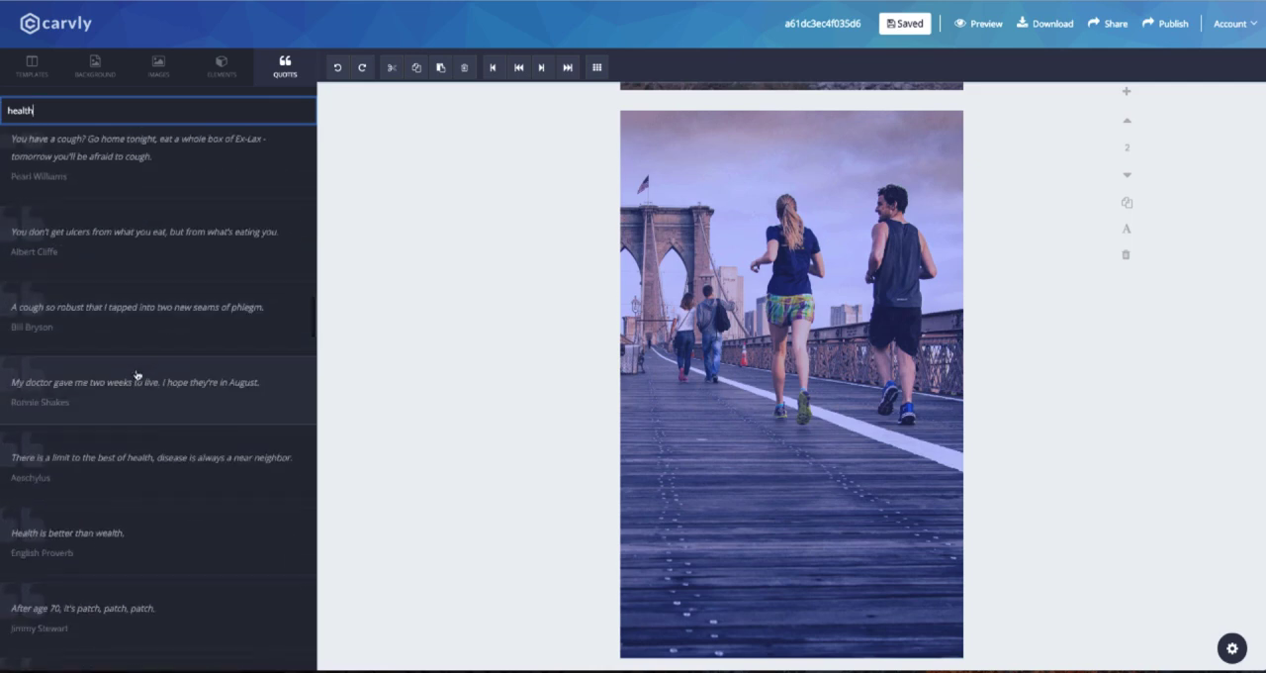
pyautogui.scroll(-3, 136, 326)
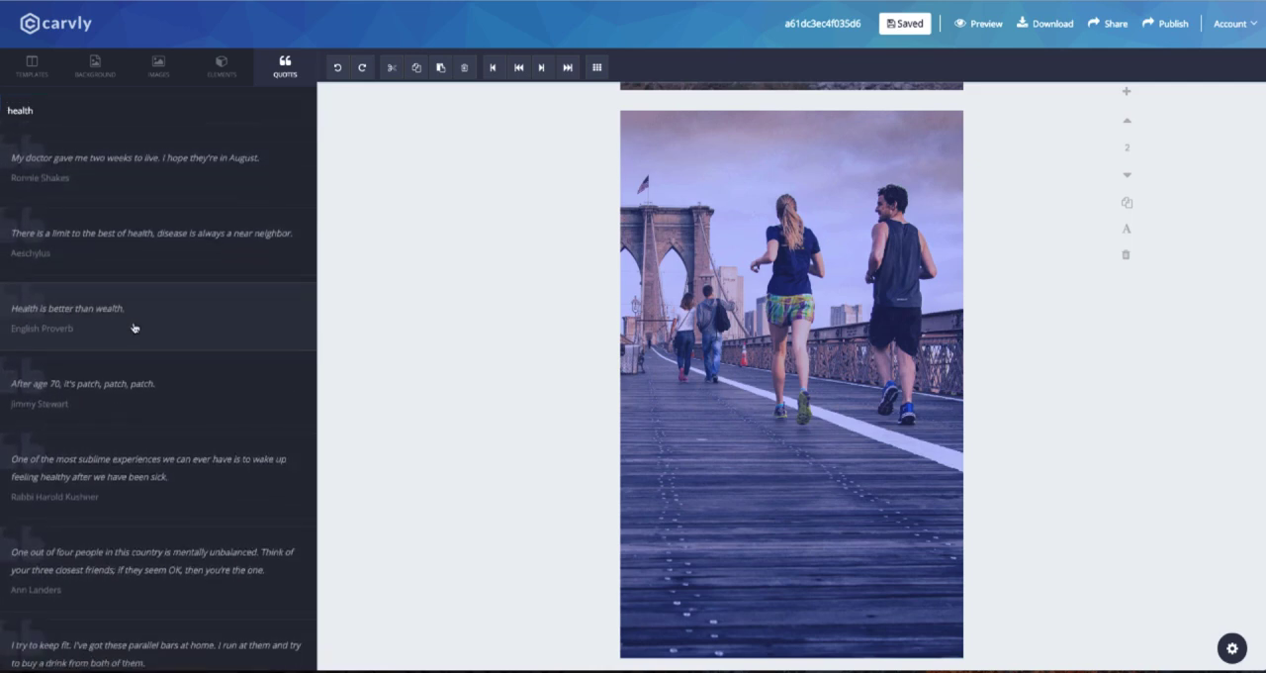
pyautogui.click(134, 327)
# Set the quote text on page 2 to the Codystar font at size 40.
pyautogui.click(787, 518)
pyautogui.click(61, 147)
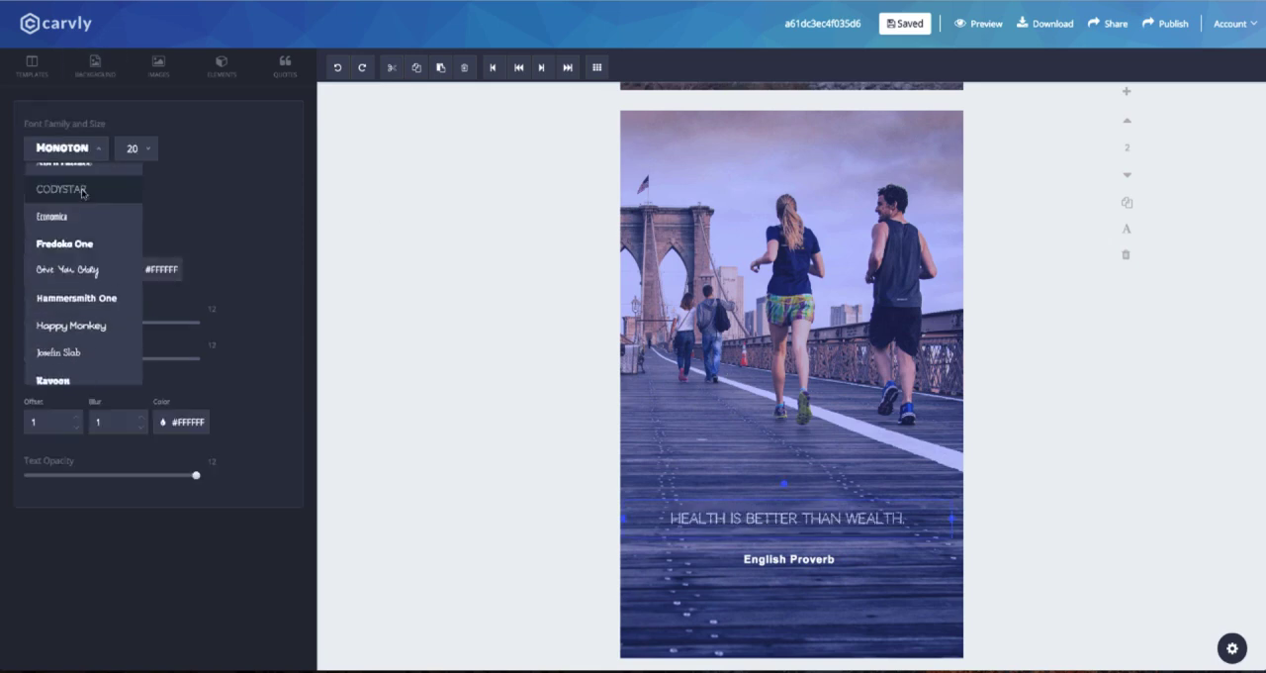
pyautogui.click(55, 185)
pyautogui.click(137, 148)
pyautogui.scroll(-3, 148, 316)
pyautogui.click(138, 326)
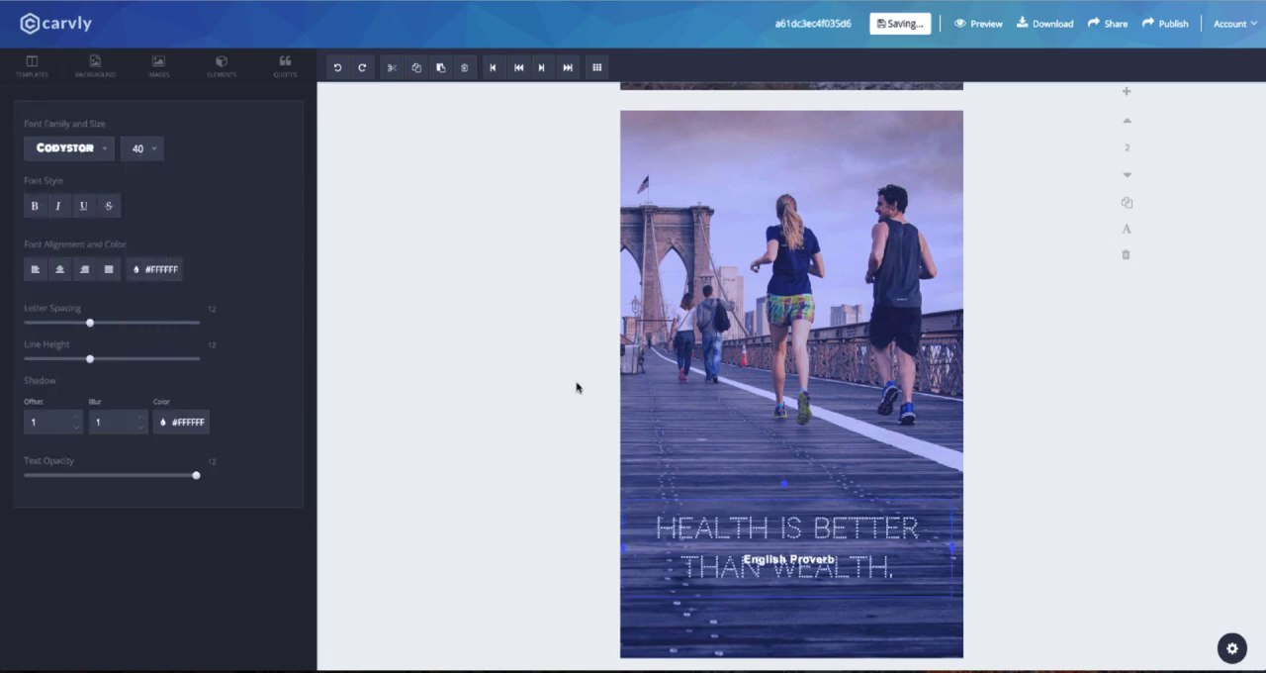
# Place the "English Proverb" credit beneath the raised quote and change its font to Happy Monkey.
pyautogui.click(818, 579)
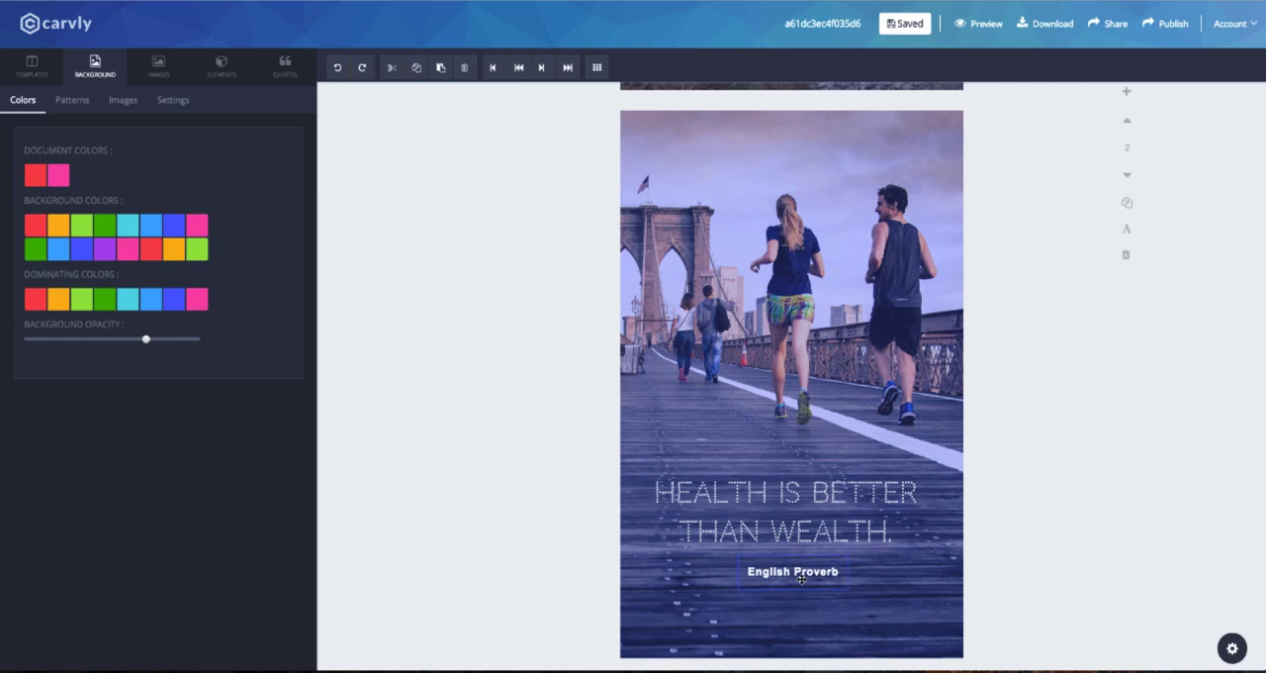
pyautogui.click(68, 147)
pyautogui.click(102, 295)
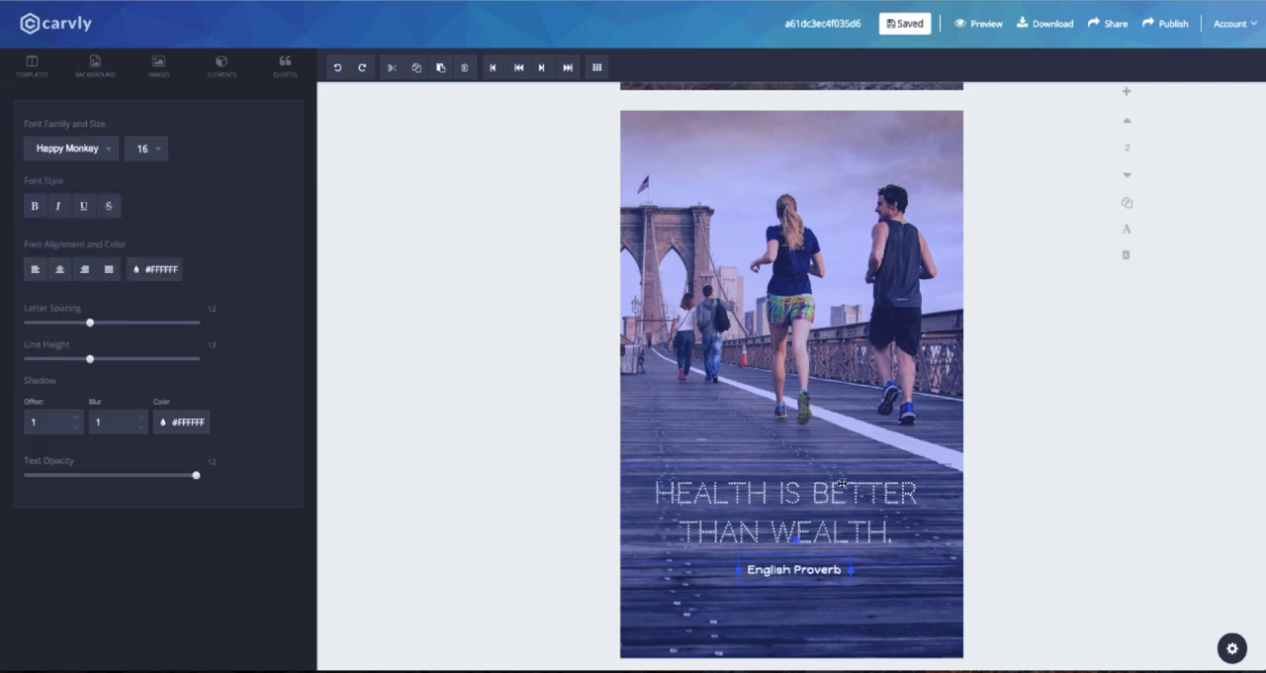
pyautogui.click(554, 486)
# Add a heart shape to page 2 and place it near the canvas's lower edge.
pyautogui.click(226, 71)
pyautogui.click(85, 102)
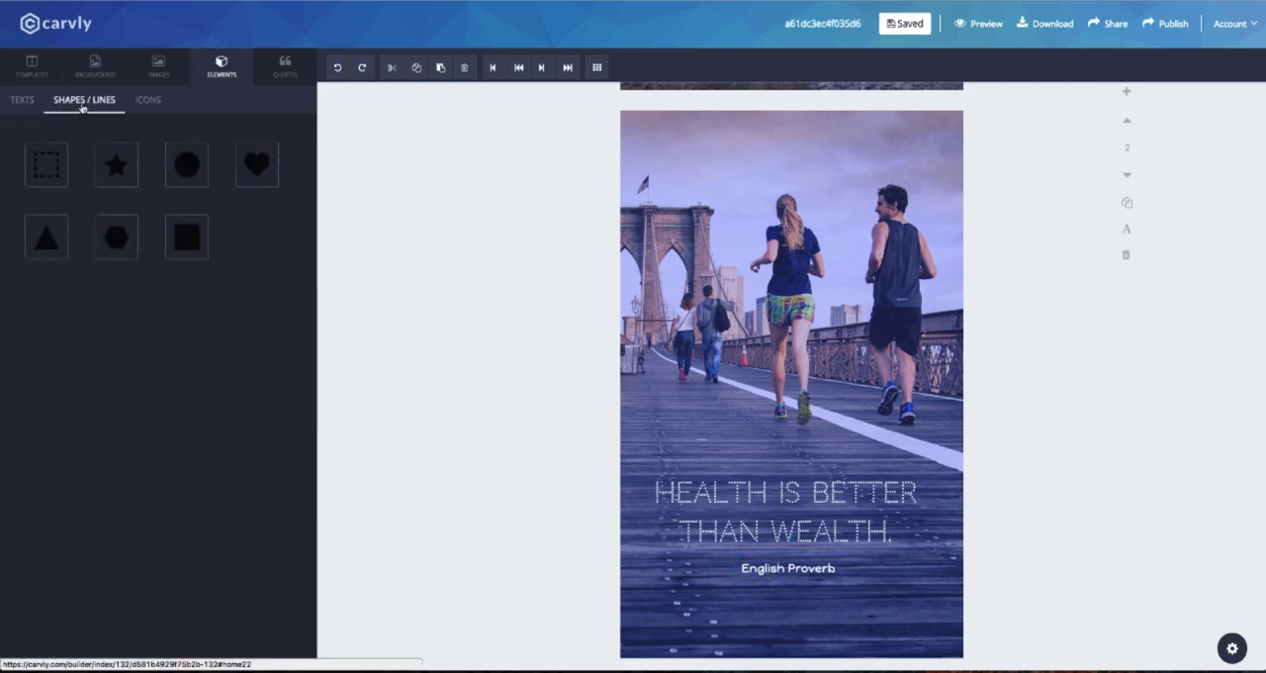
pyautogui.click(257, 167)
pyautogui.moveTo(855, 328)
pyautogui.mouseDown()
pyautogui.moveTo(796, 389)
pyautogui.moveTo(802, 586)
pyautogui.mouseUp()
# Move the quote and its credit higher on the canvas and center the heart below them.
pyautogui.moveTo(859, 501); pyautogui.dragTo(851, 441)
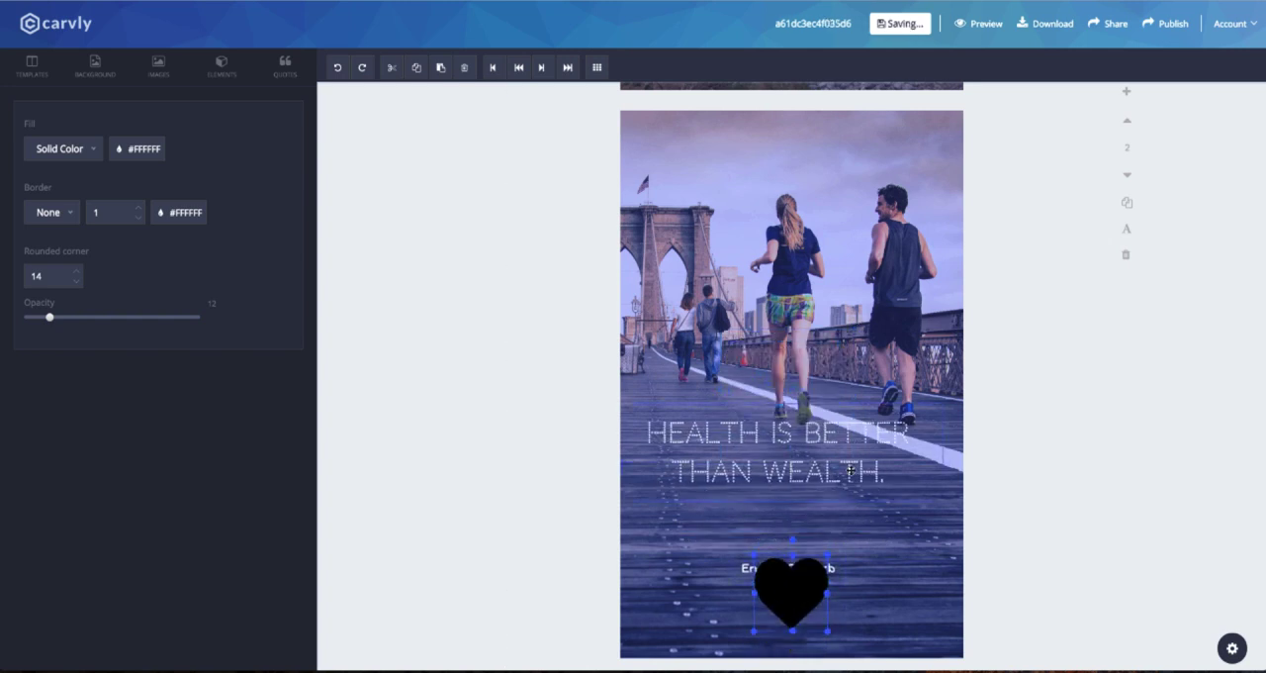
pyautogui.moveTo(835, 510); pyautogui.dragTo(835, 507)
pyautogui.moveTo(827, 467); pyautogui.dragTo(835, 466)
pyautogui.moveTo(824, 507); pyautogui.dragTo(829, 506)
pyautogui.moveTo(808, 590); pyautogui.dragTo(811, 574)
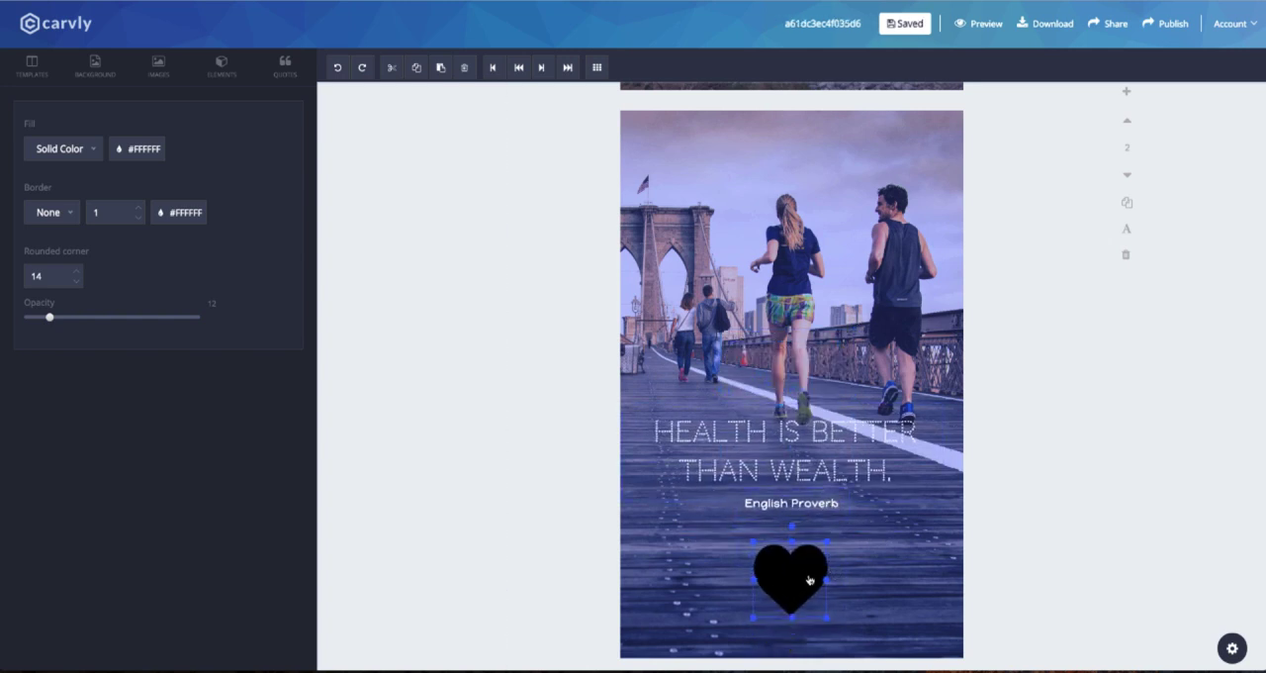
# Fill the heart with white and adjust its opacity so it stays semi-transparent.
pyautogui.click(148, 150)
pyautogui.click(309, 113)
pyautogui.moveTo(50, 318)
pyautogui.mouseDown()
pyautogui.moveTo(77, 320)
pyautogui.moveTo(64, 318)
pyautogui.mouseUp()
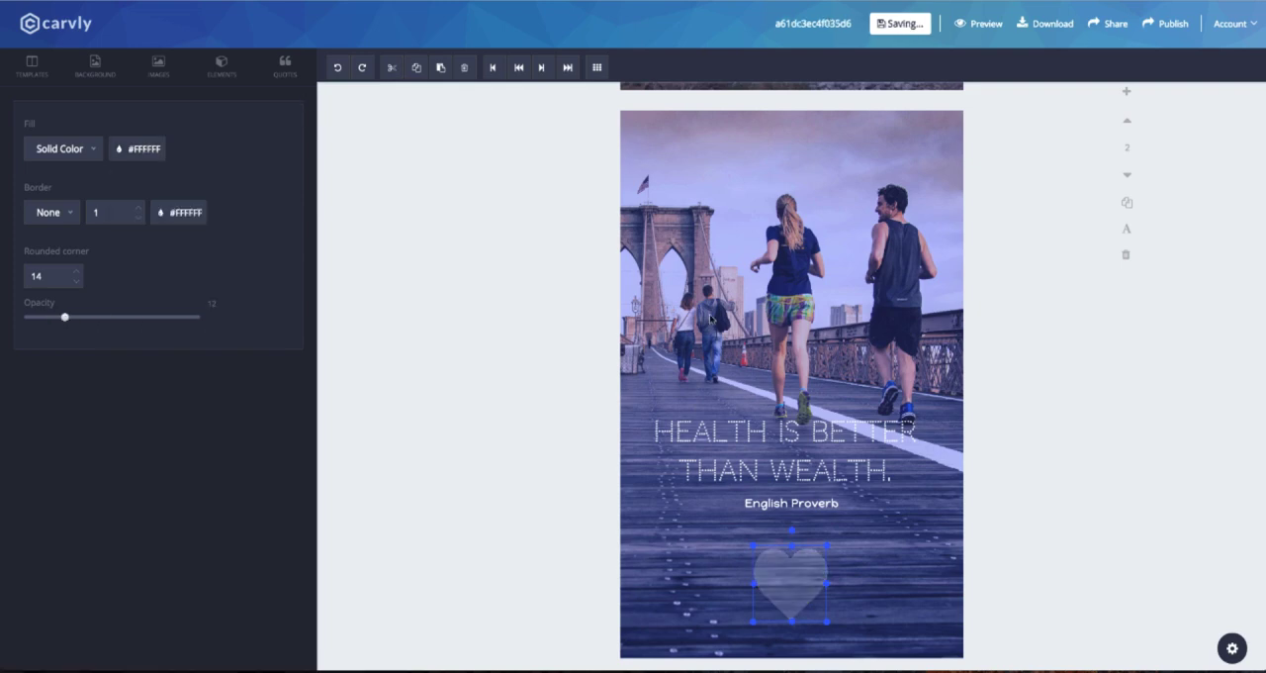
# Add a square shape, stretch it into a band across the full canvas width, and place it over the quote.
pyautogui.click(95, 67)
pyautogui.click(123, 102)
pyautogui.click(210, 67)
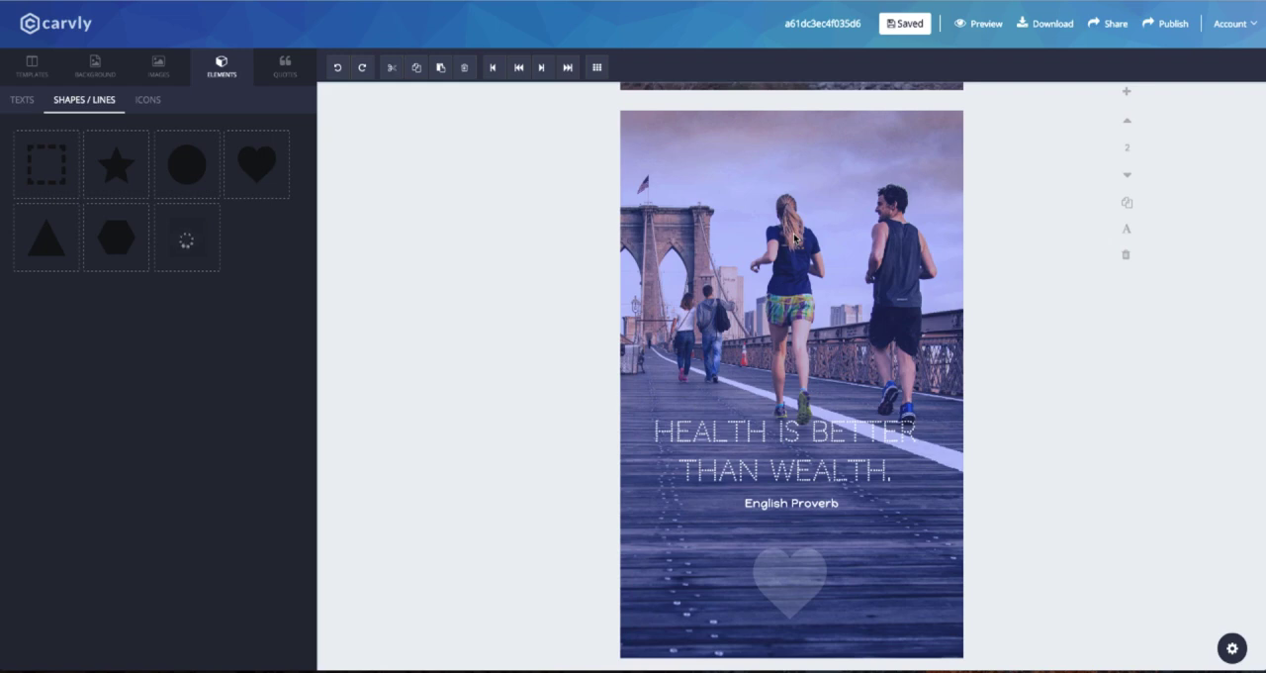
pyautogui.click(95, 66)
pyautogui.click(223, 66)
pyautogui.moveTo(762, 218); pyautogui.dragTo(782, 238)
pyautogui.moveTo(818, 207); pyautogui.dragTo(975, 212)
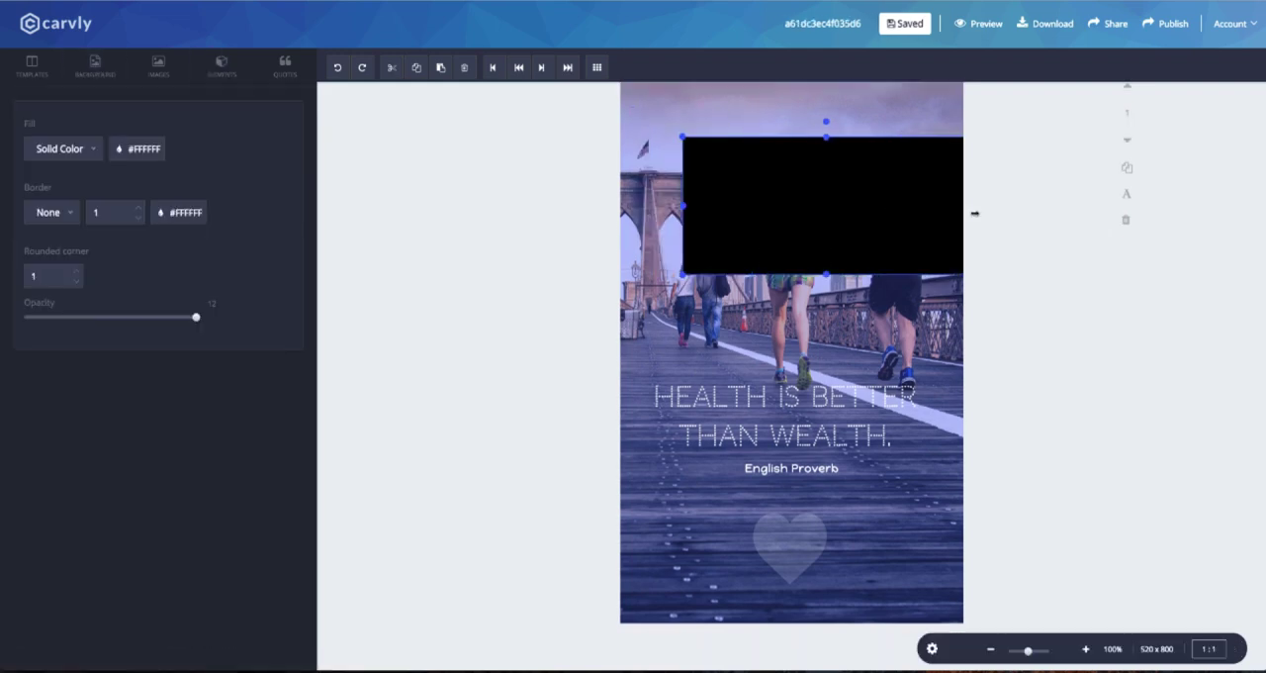
pyautogui.moveTo(684, 207); pyautogui.dragTo(603, 207)
pyautogui.moveTo(783, 137)
pyautogui.mouseDown()
pyautogui.moveTo(783, 230)
pyautogui.moveTo(783, 156)
pyautogui.mouseUp()
pyautogui.moveTo(792, 187); pyautogui.dragTo(803, 396)
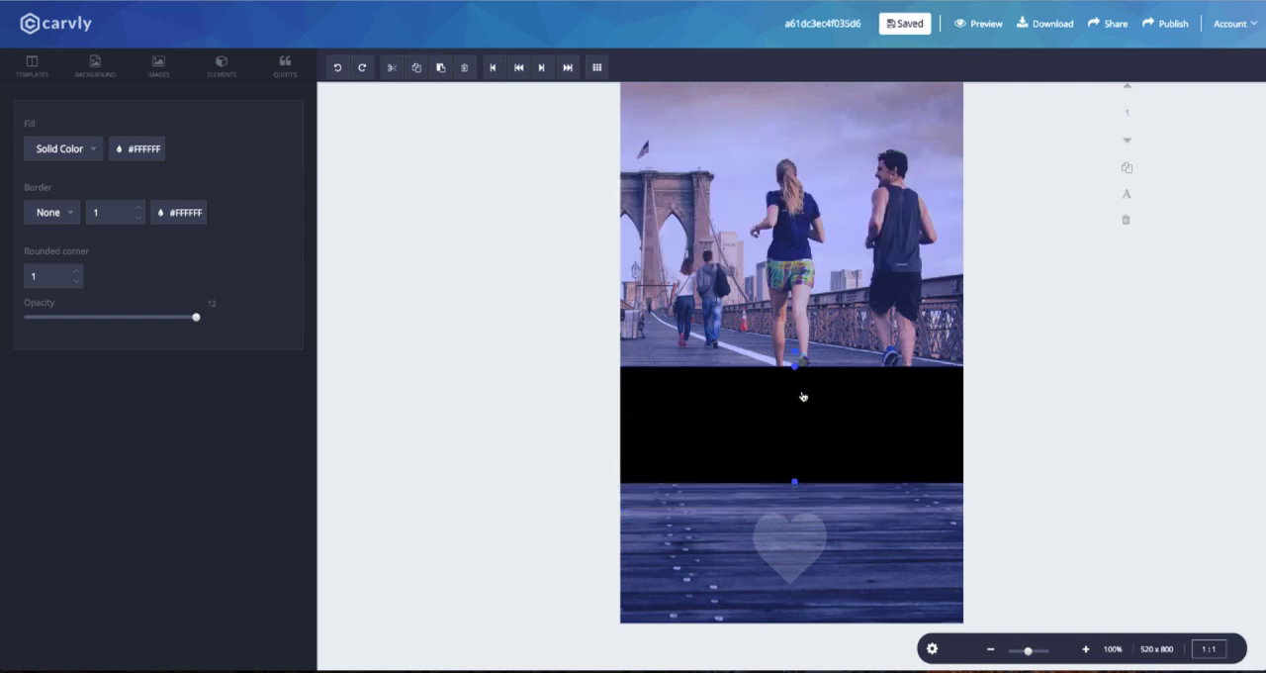
# Send the band behind the quote text, fill it white, and reduce its opacity to a faint tint.
pyautogui.click(519, 66)
pyautogui.click(138, 148)
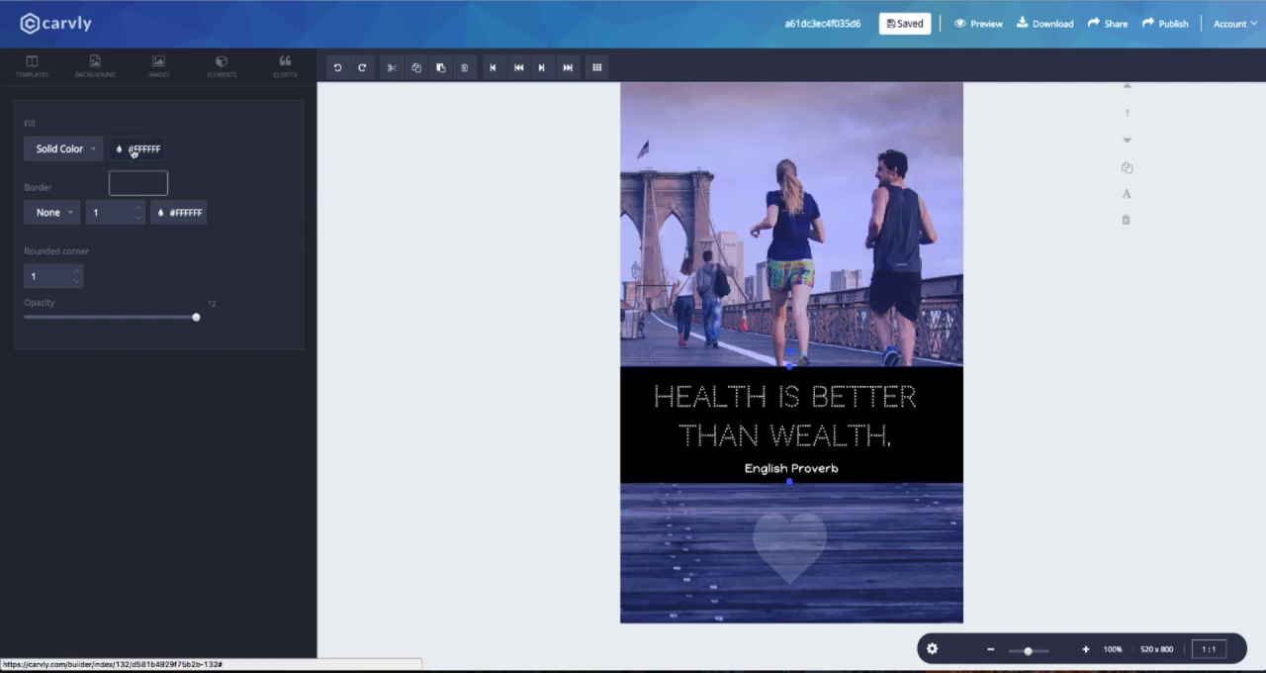
pyautogui.click(211, 181)
pyautogui.click(164, 238)
pyautogui.moveTo(103, 316); pyautogui.dragTo(58, 318)
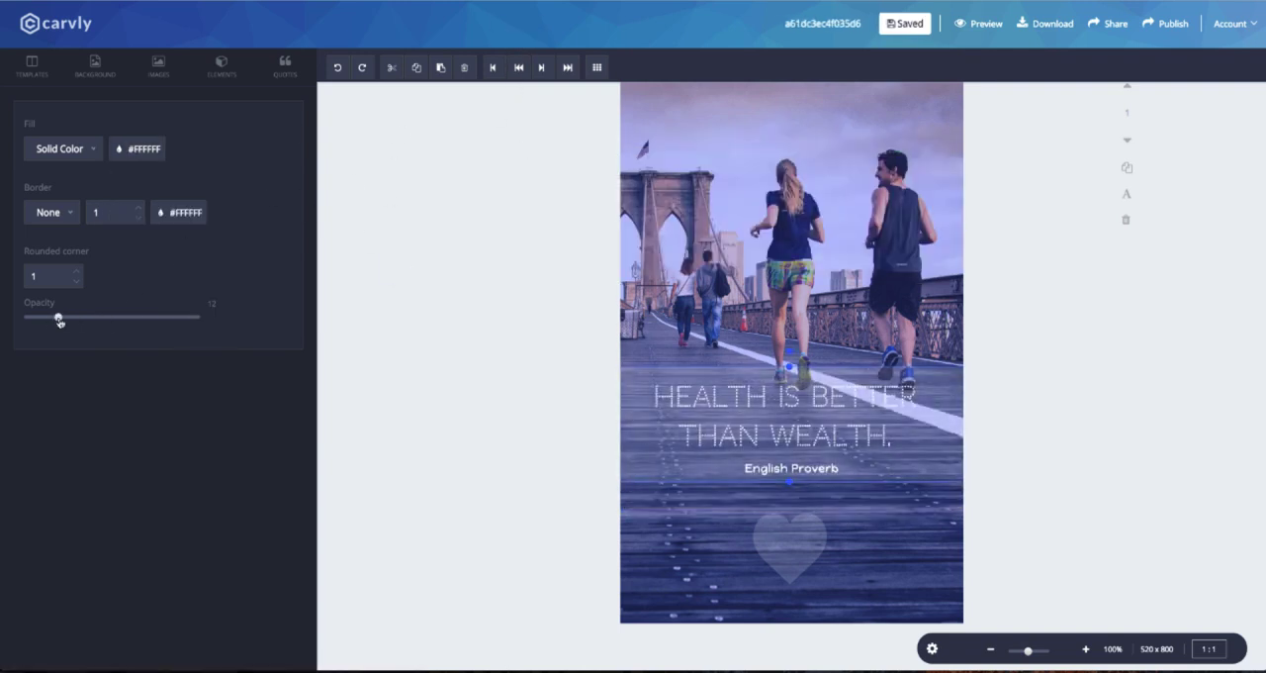
# Try blue and dark red text colors on the quote.
pyautogui.click(857, 400)
pyautogui.click(157, 269)
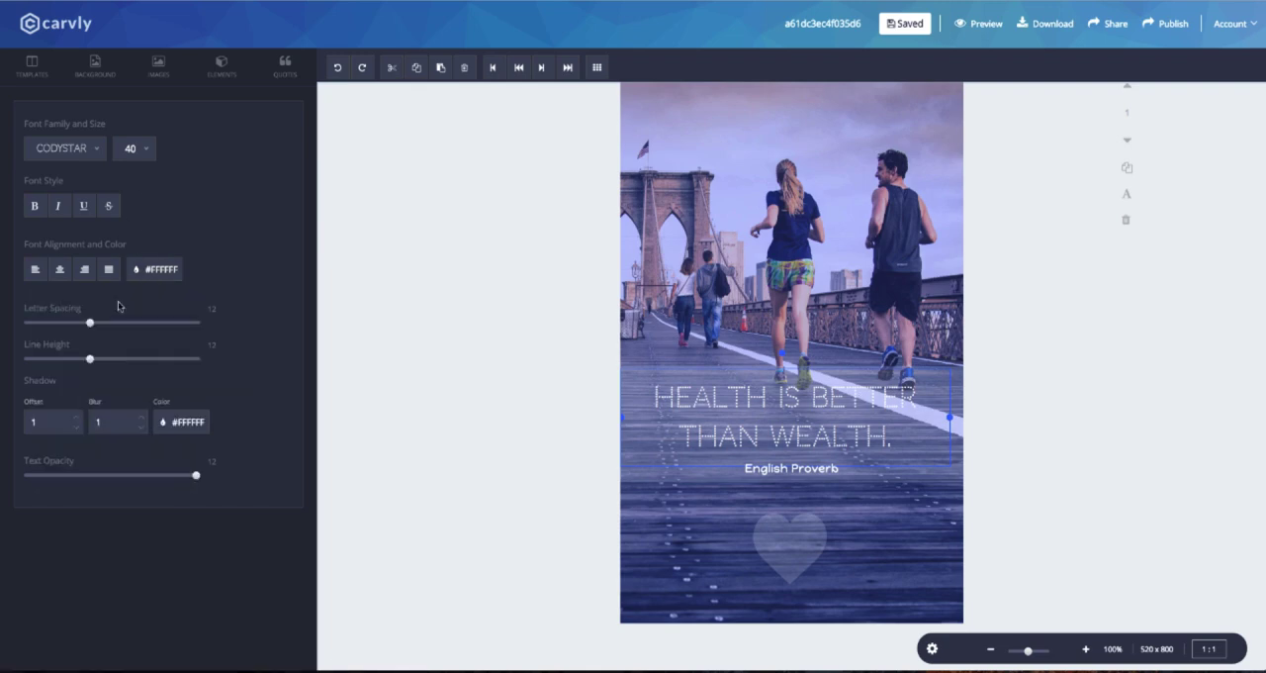
pyautogui.click(134, 276)
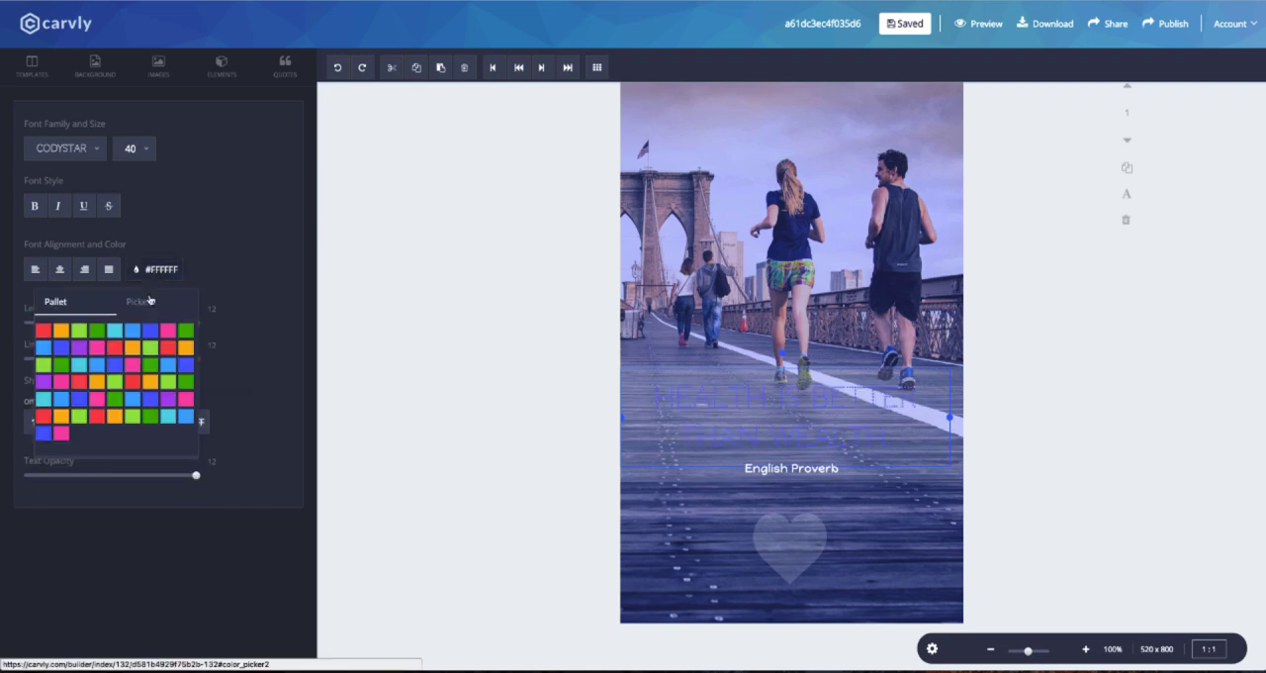
pyautogui.click(138, 301)
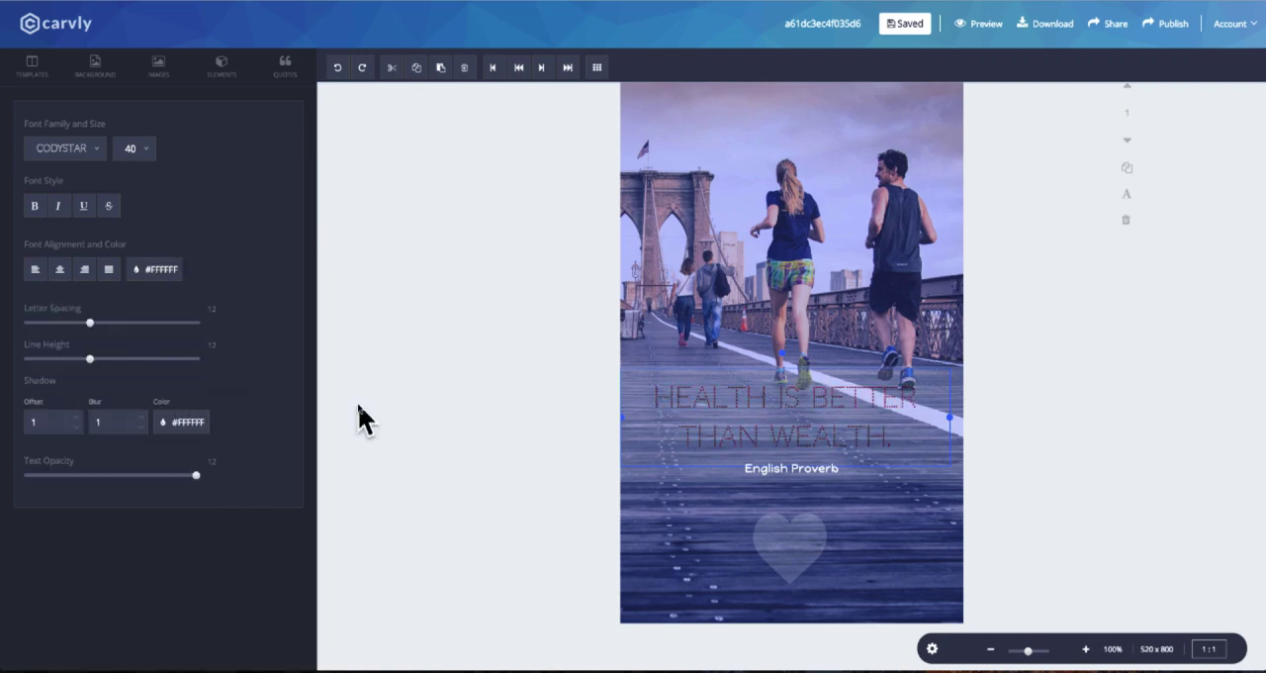
# Change the quote's font to Ubuntu.
pyautogui.click(61, 148)
pyautogui.scroll(-8, 77, 290)
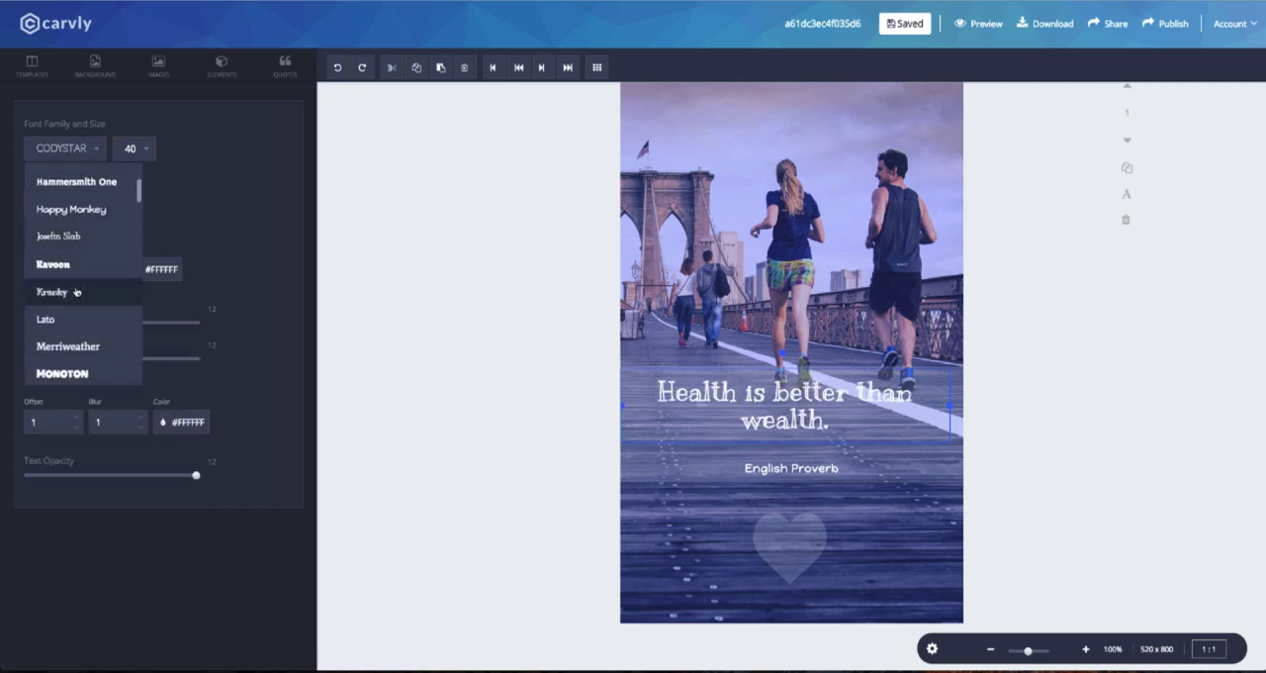
pyautogui.scroll(-3, 77, 291)
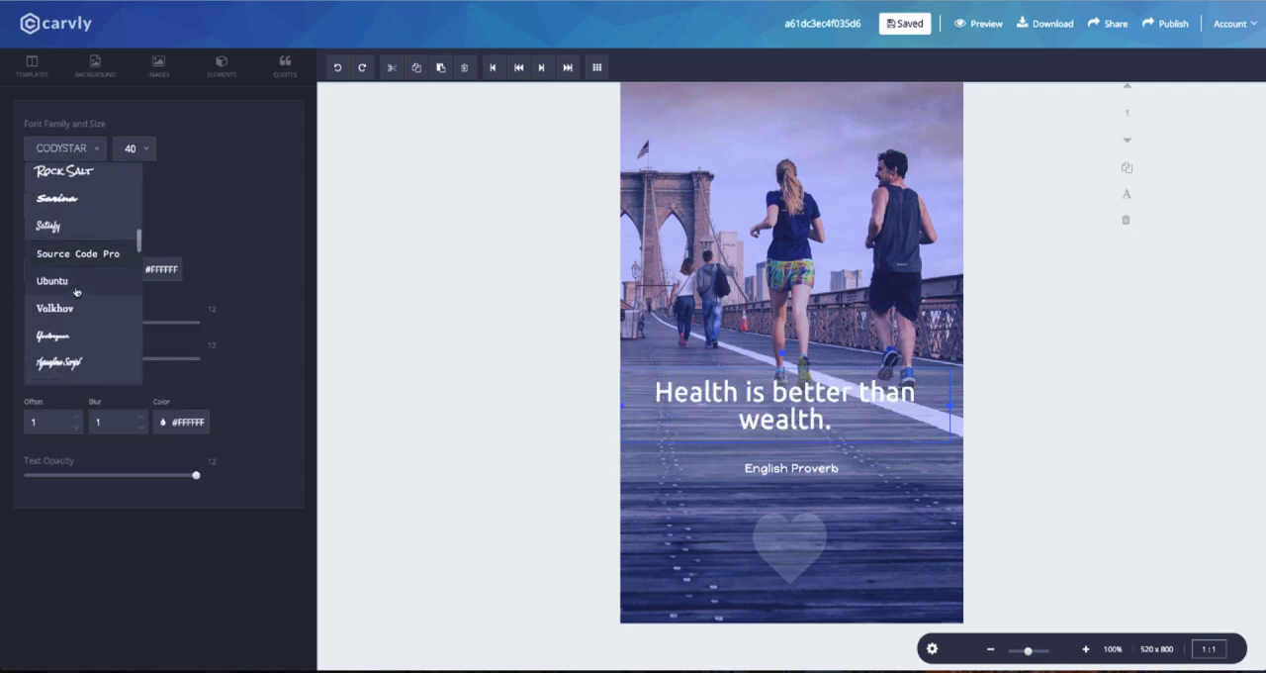
pyautogui.click(77, 286)
# Tighten the spacing between the quote's credit, the band and the heart, and raise the band's opacity slightly.
pyautogui.moveTo(794, 468); pyautogui.dragTo(794, 454)
pyautogui.moveTo(933, 439); pyautogui.dragTo(933, 447)
pyautogui.moveTo(806, 546); pyautogui.dragTo(808, 532)
pyautogui.click(913, 471)
pyautogui.moveTo(68, 322); pyautogui.dragTo(87, 320)
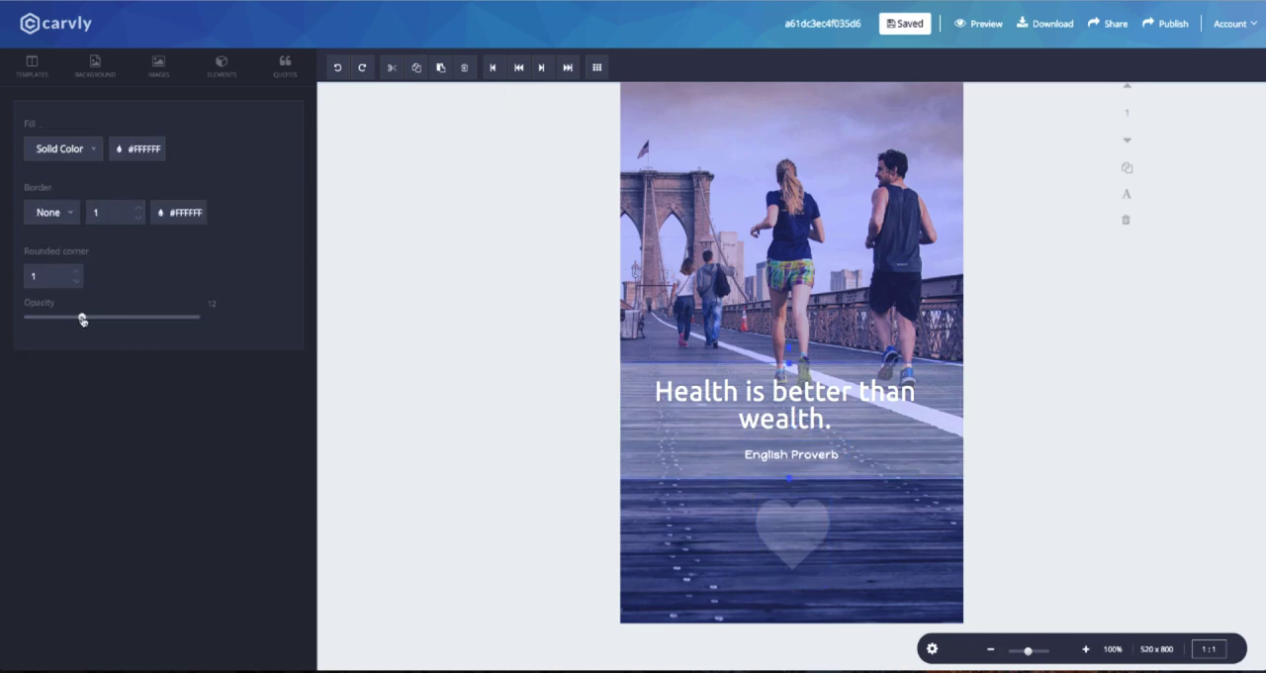
# Move the band, quote and credit down near the canvas's lower edge and position the heart just above them.
pyautogui.click(485, 396)
pyautogui.moveTo(784, 533); pyautogui.dragTo(779, 301)
pyautogui.moveTo(939, 452); pyautogui.dragTo(939, 565)
pyautogui.moveTo(794, 456); pyautogui.dragTo(799, 571)
pyautogui.moveTo(824, 422); pyautogui.dragTo(826, 533)
pyautogui.moveTo(786, 301); pyautogui.dragTo(789, 434)
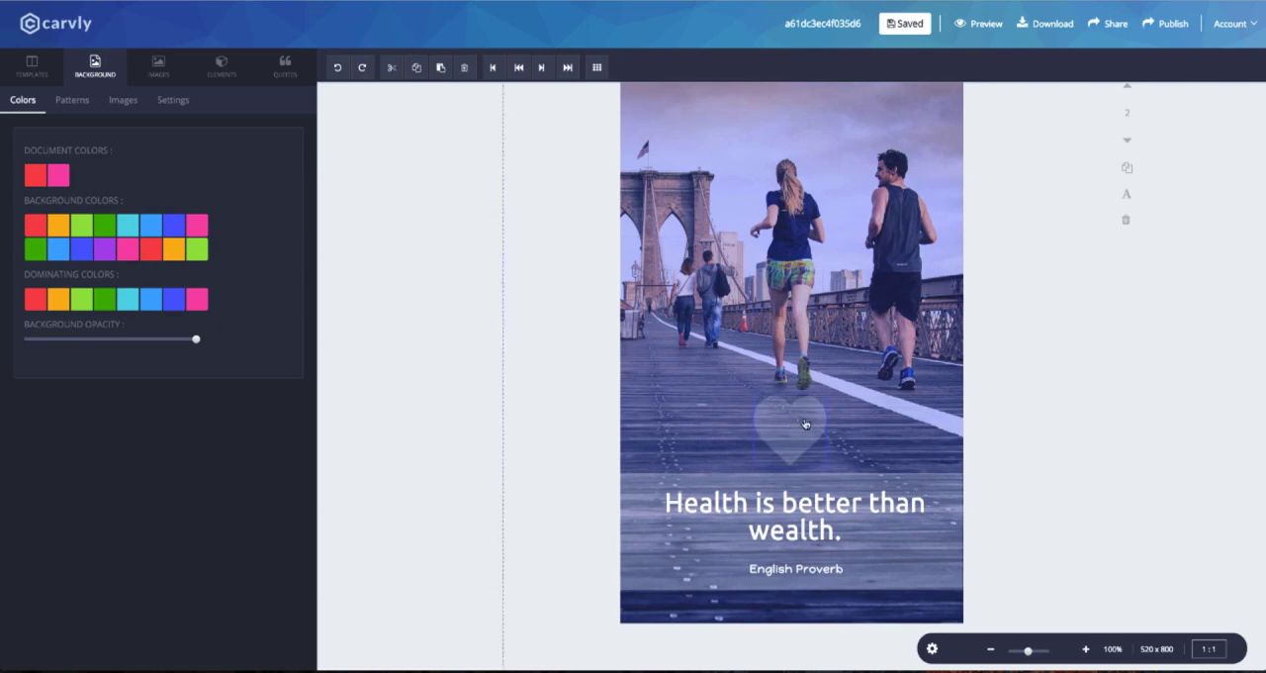
pyautogui.moveTo(796, 567); pyautogui.dragTo(797, 570)
pyautogui.moveTo(795, 524); pyautogui.dragTo(793, 524)
# Add a second, larger heart shape on page 2 and place it over the first heart.
pyautogui.scroll(1, 727, 381)
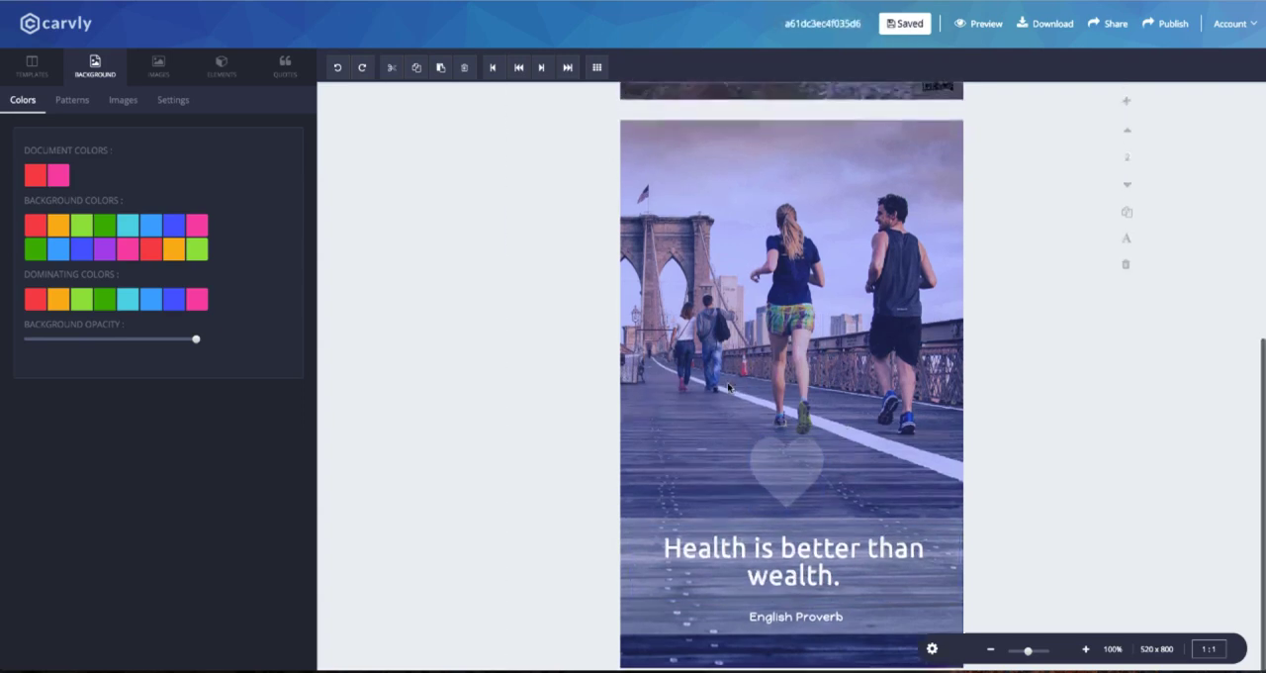
pyautogui.click(222, 66)
pyautogui.click(106, 107)
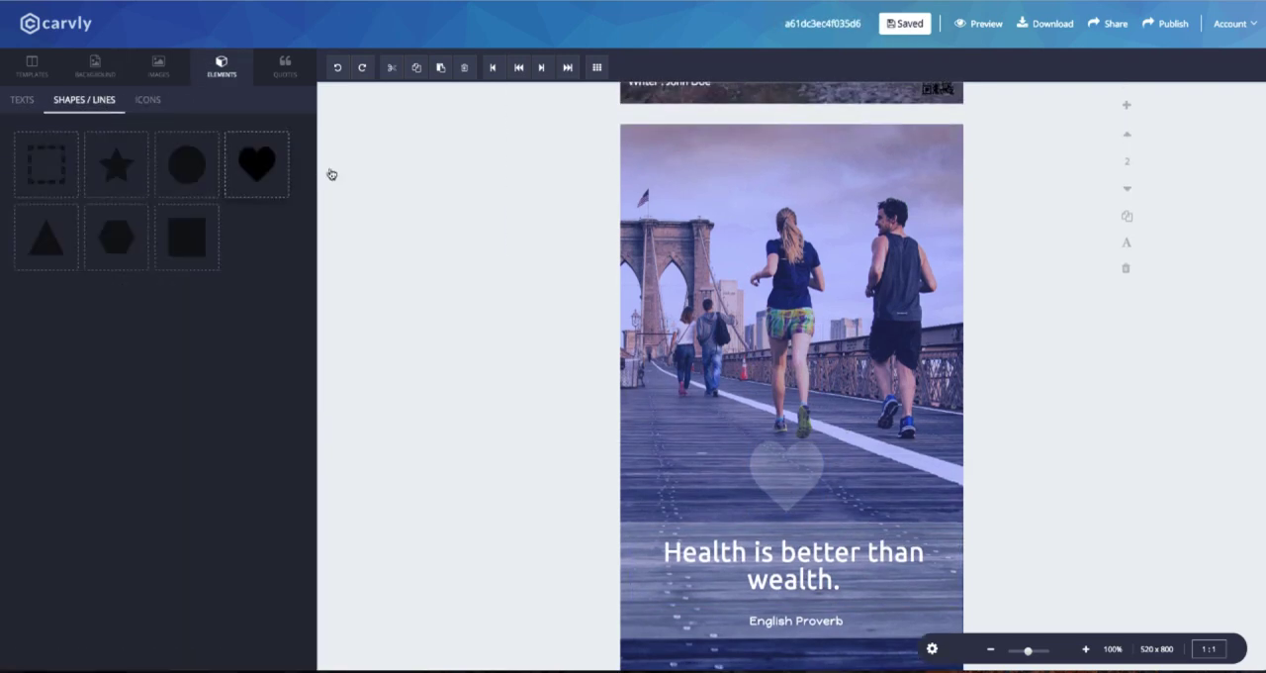
pyautogui.click(256, 164)
pyautogui.moveTo(730, 228); pyautogui.dragTo(822, 472)
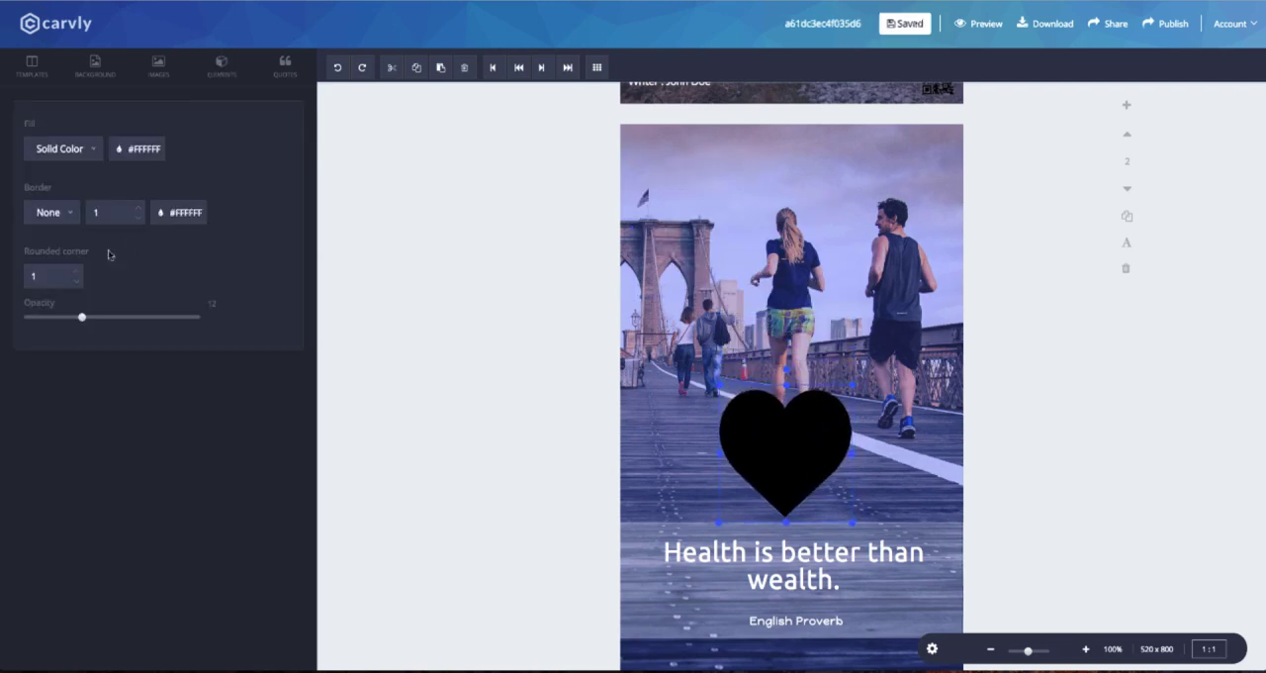
# Fill the larger heart with white and lower its opacity to make it semi-transparent.
pyautogui.moveTo(138, 151)
pyautogui.click(146, 220)
pyautogui.click(80, 317)
# Shrink the larger heart slightly and center it around the smaller one above the quote band.
pyautogui.moveTo(834, 422)
pyautogui.mouseDown()
pyautogui.moveTo(820, 436)
pyautogui.moveTo(831, 432)
pyautogui.mouseUp()
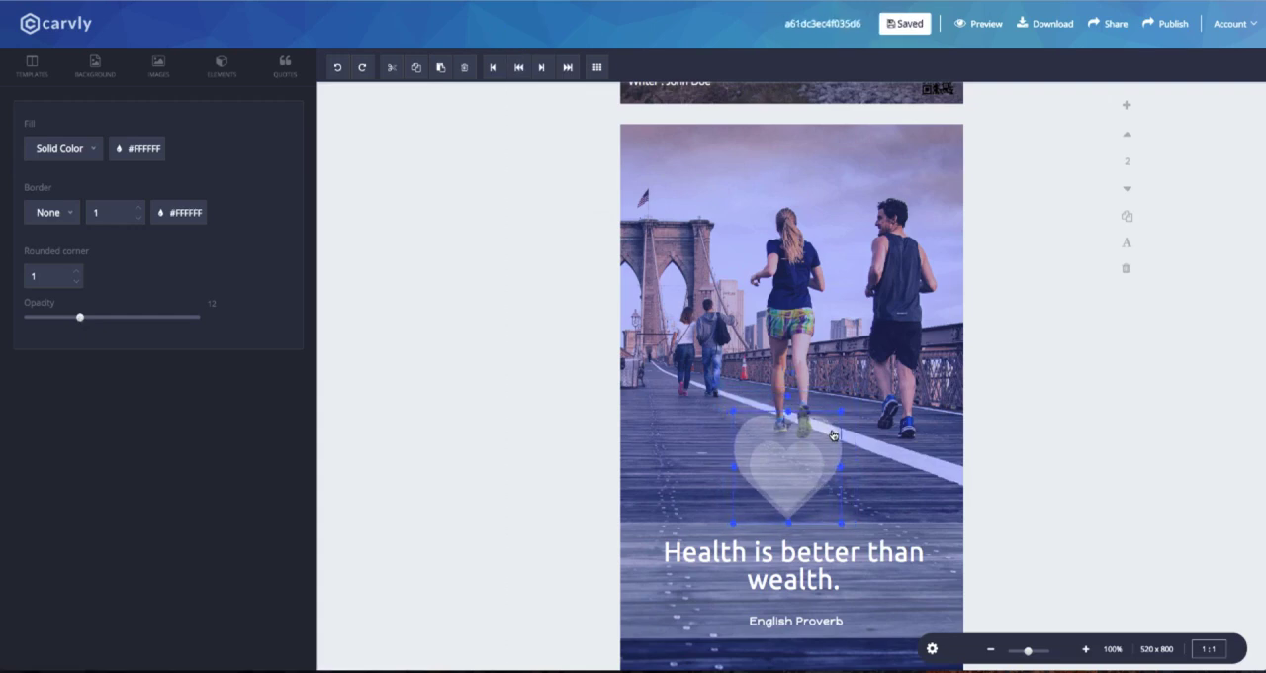
pyautogui.moveTo(730, 407); pyautogui.dragTo(738, 416)
pyautogui.moveTo(819, 433); pyautogui.dragTo(816, 434)
pyautogui.click(854, 435)
pyautogui.click(833, 425)
pyautogui.scroll(-1, 834, 420)
pyautogui.click(834, 420)
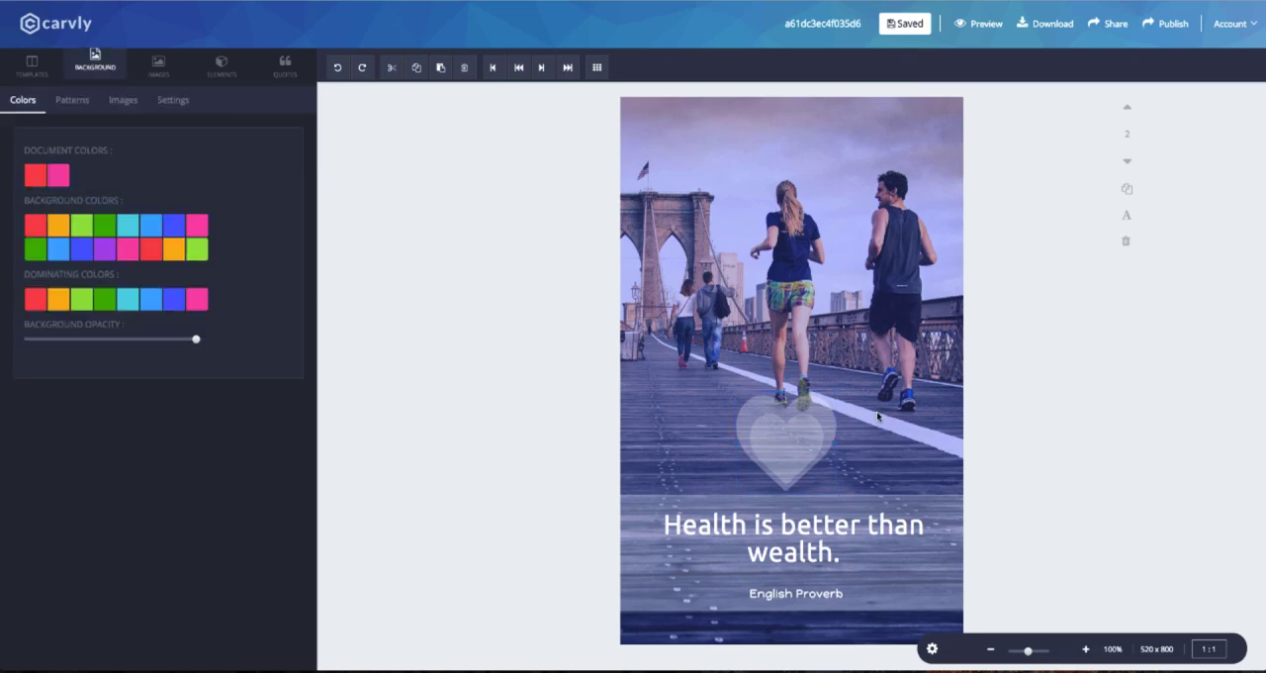
pyautogui.scroll(-5, 864, 413)
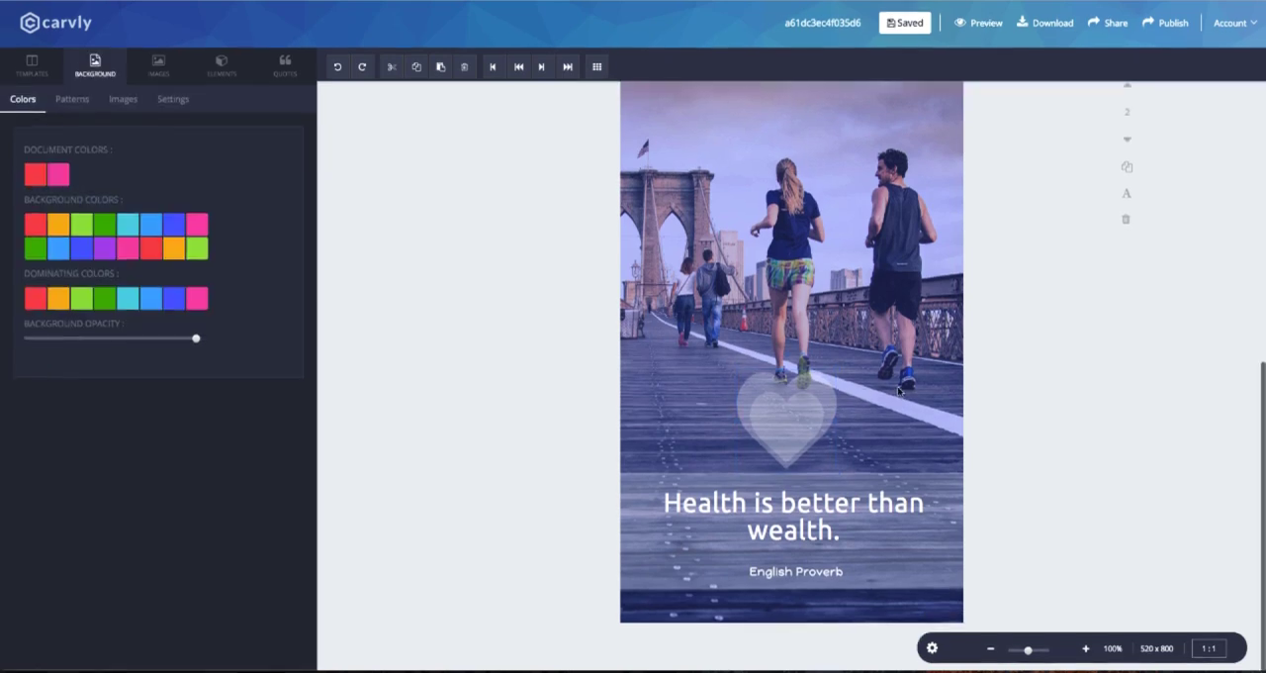
# Add the uploaded QR code image to page 2, shrink it and move it to the page's upper-left corner.
pyautogui.scroll(5, 900, 341)
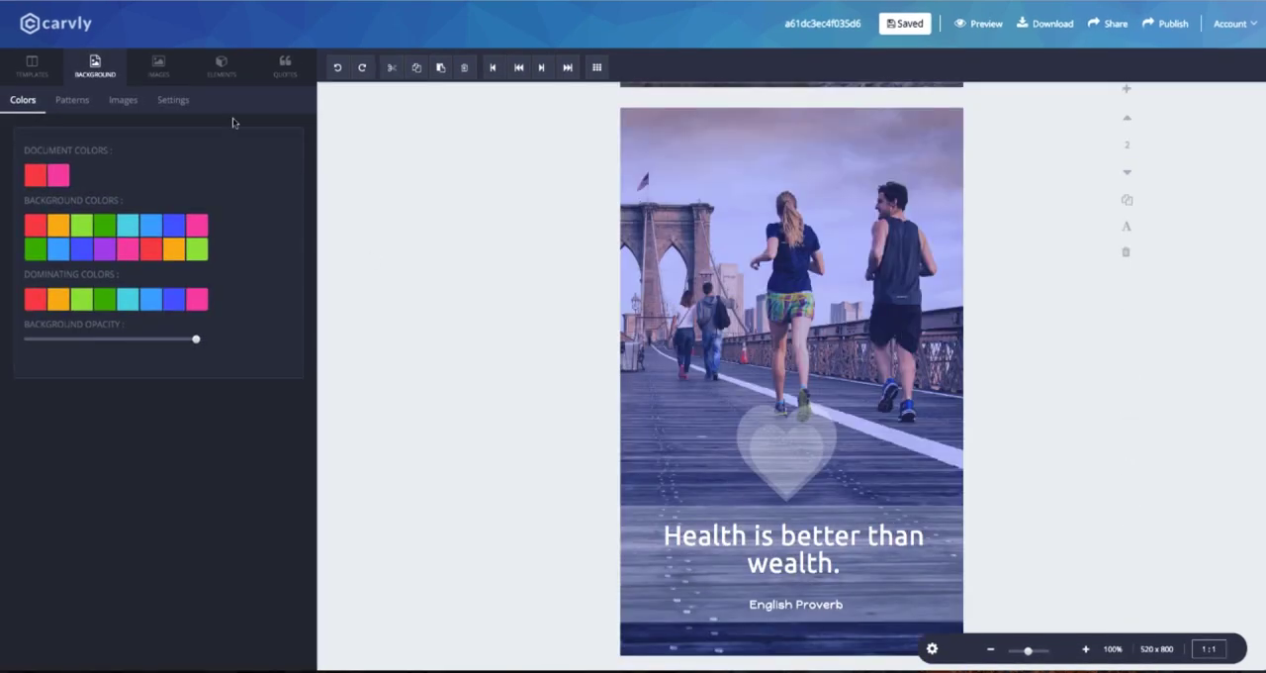
pyautogui.click(158, 66)
pyautogui.click(73, 100)
pyautogui.scroll(-1, 181, 255)
pyautogui.scroll(-5, 181, 255)
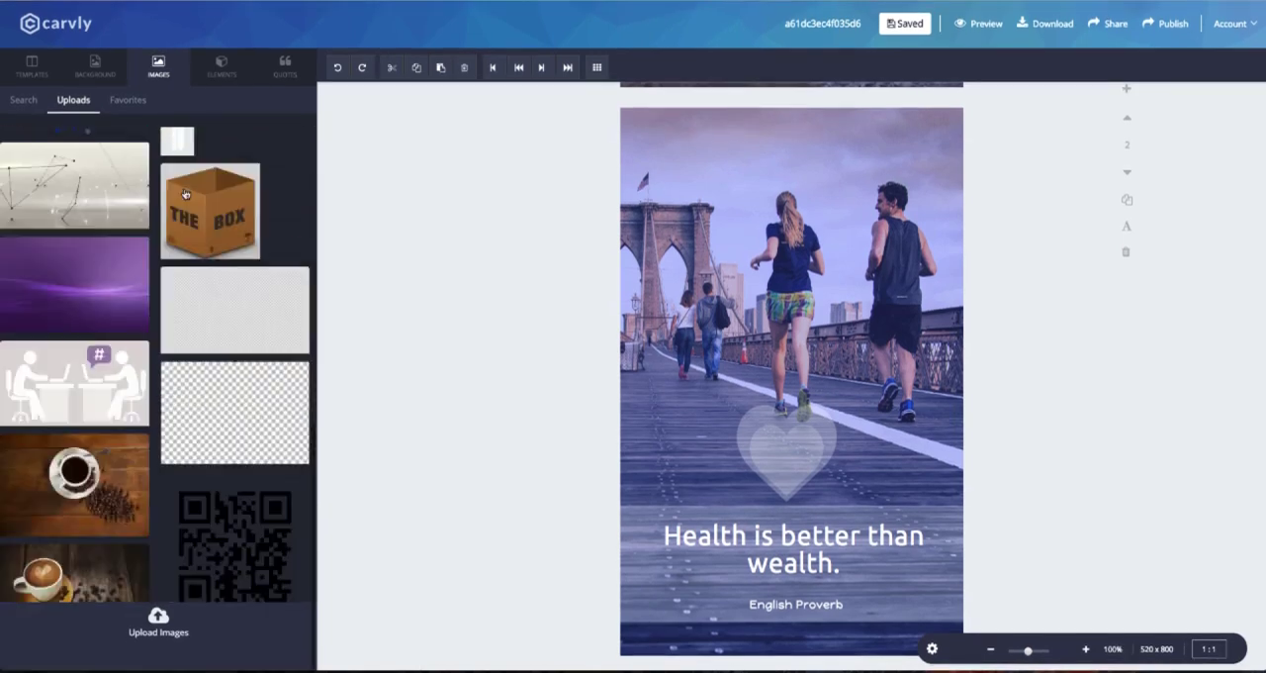
pyautogui.click(231, 547)
pyautogui.moveTo(865, 367); pyautogui.dragTo(689, 198)
pyautogui.moveTo(662, 170); pyautogui.dragTo(643, 130)
pyautogui.click(798, 199)
# Start sharing the design on social media and turn on the first two Facebook profiles.
pyautogui.scroll(5, 801, 198)
pyautogui.scroll(1, 800, 198)
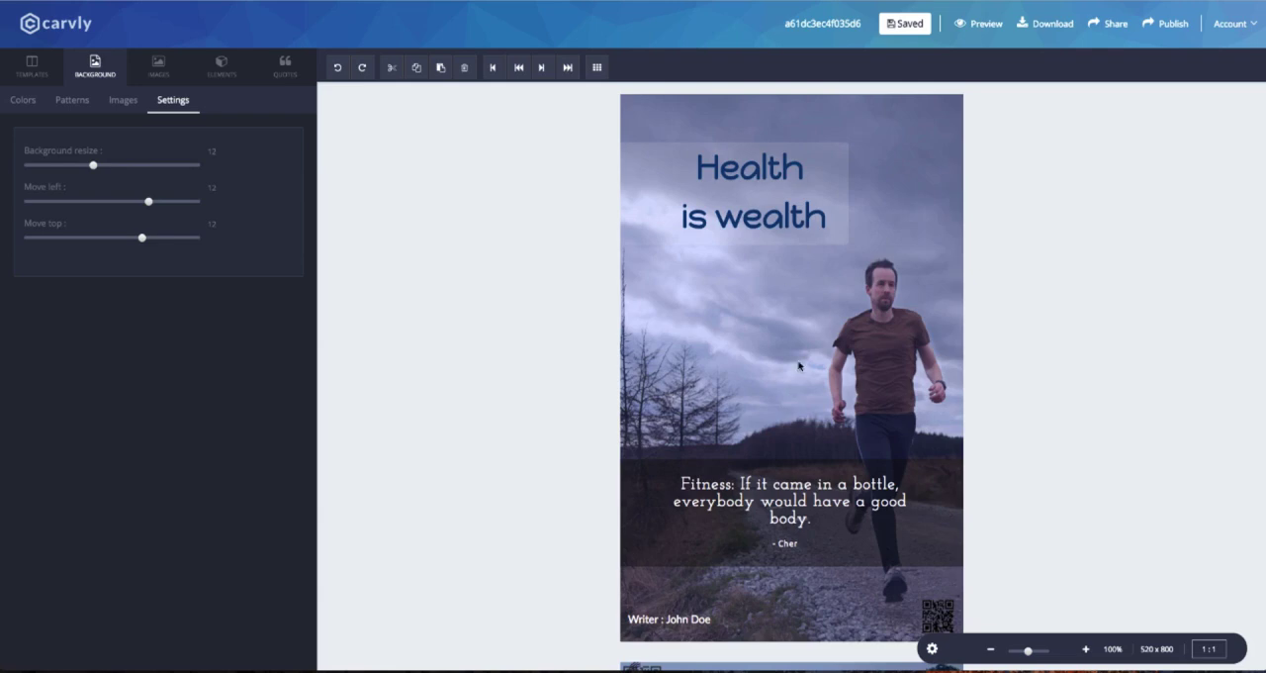
pyautogui.click(1114, 24)
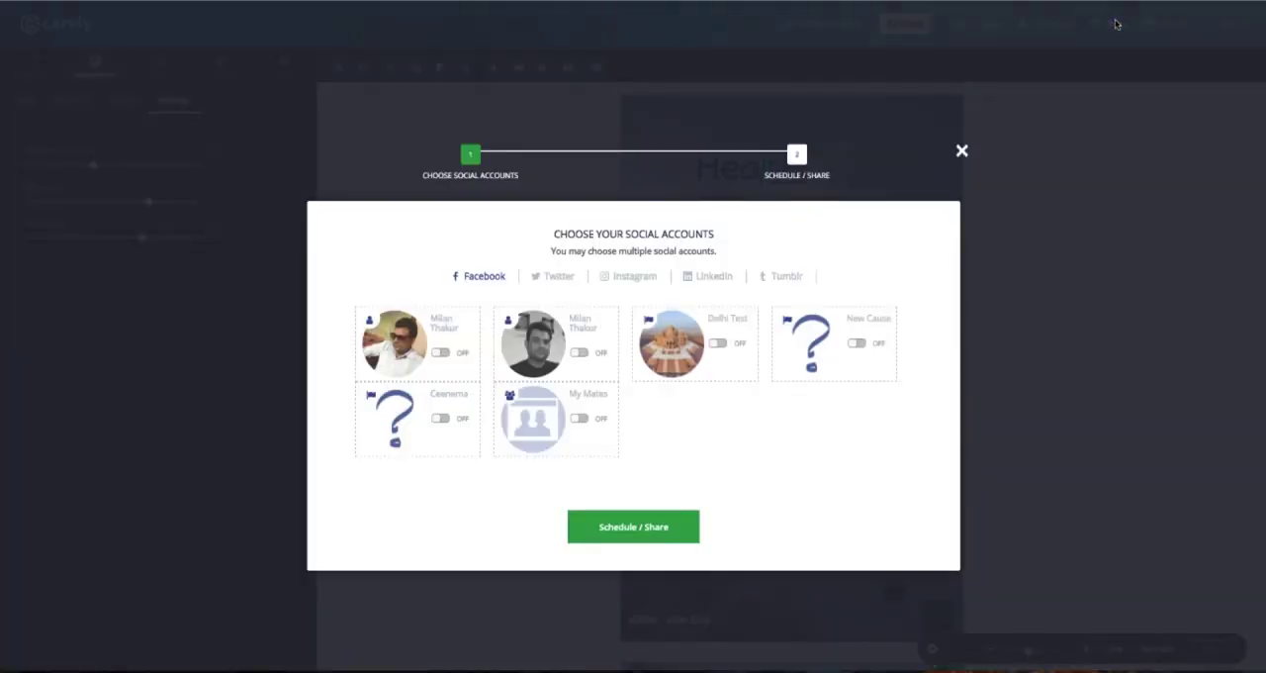
pyautogui.click(440, 352)
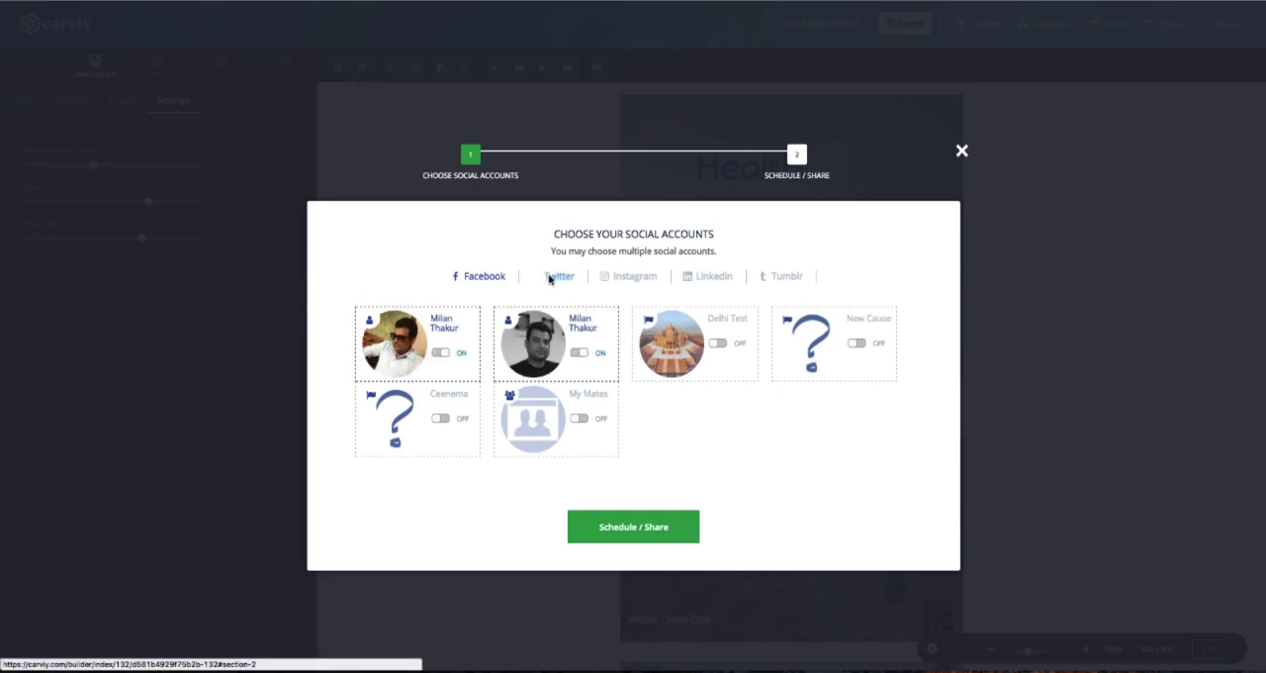
# Turn on two Twitter accounts and the carvly Instagram account for sharing.
pyautogui.click(551, 275)
pyautogui.click(424, 344)
pyautogui.click(563, 345)
pyautogui.click(618, 277)
pyautogui.click(435, 344)
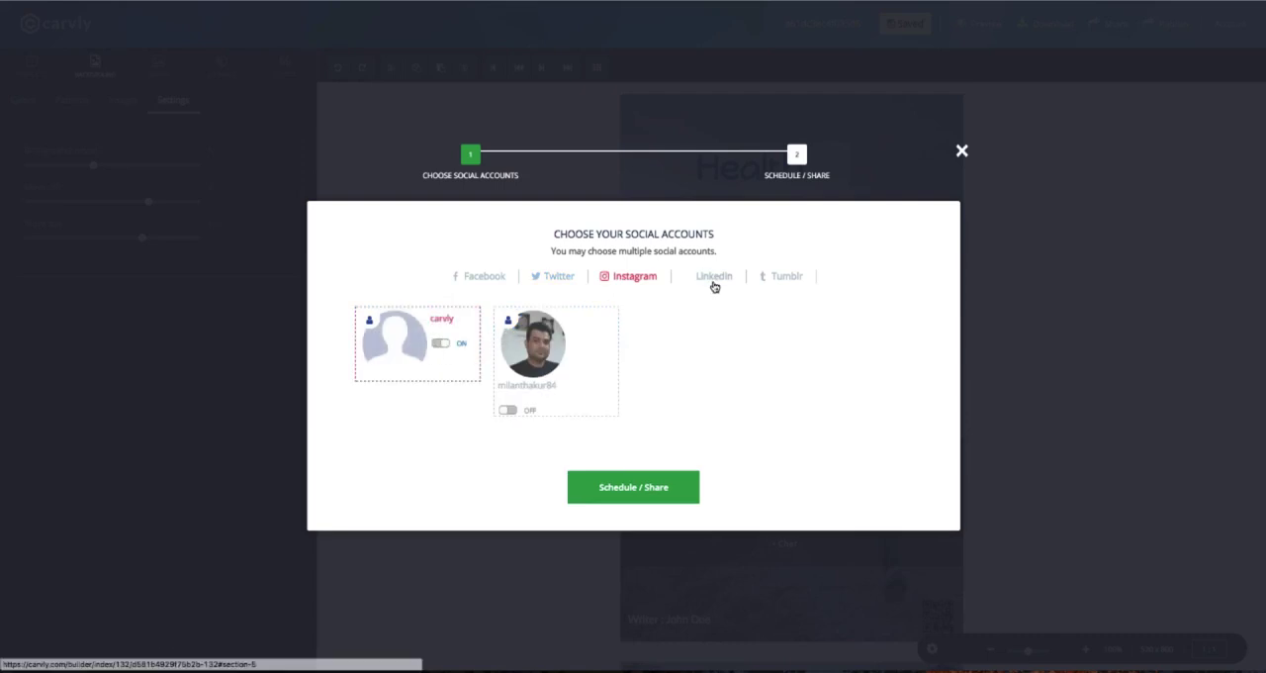
# Turn on the LinkedIn account, the Tumblr account and the Ceenema Facebook page for sharing.
pyautogui.click(712, 277)
pyautogui.click(428, 344)
pyautogui.click(768, 278)
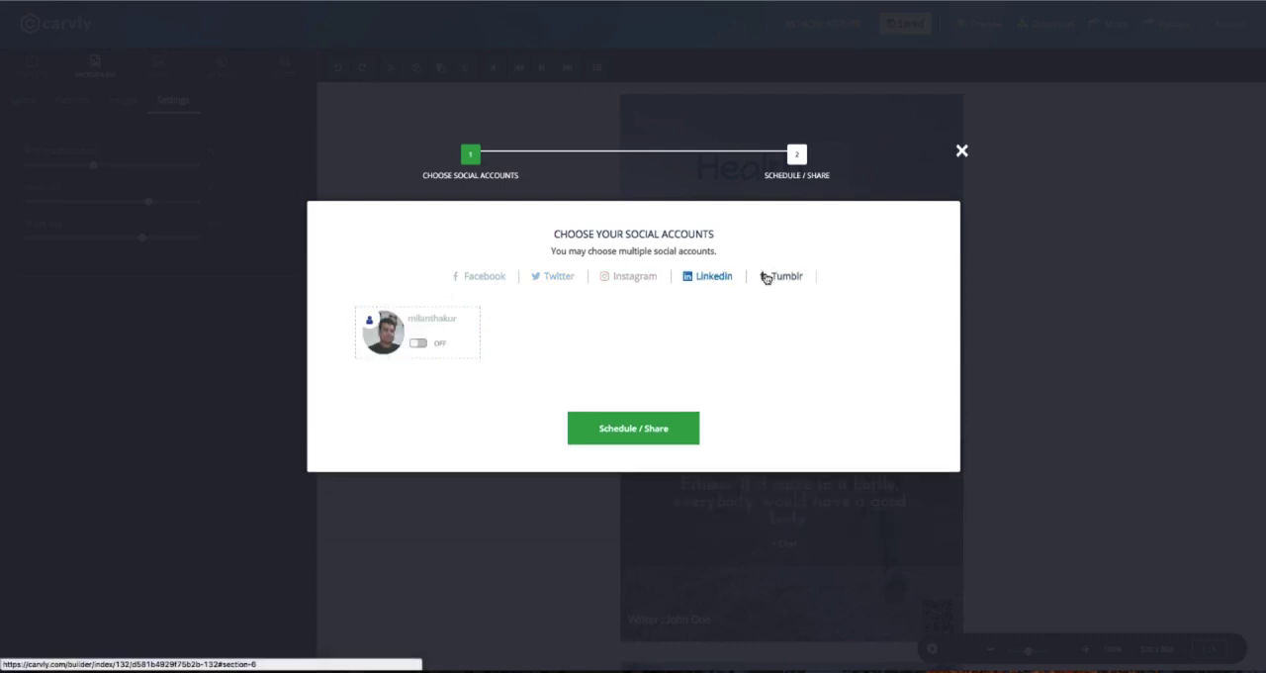
pyautogui.click(428, 343)
pyautogui.click(484, 276)
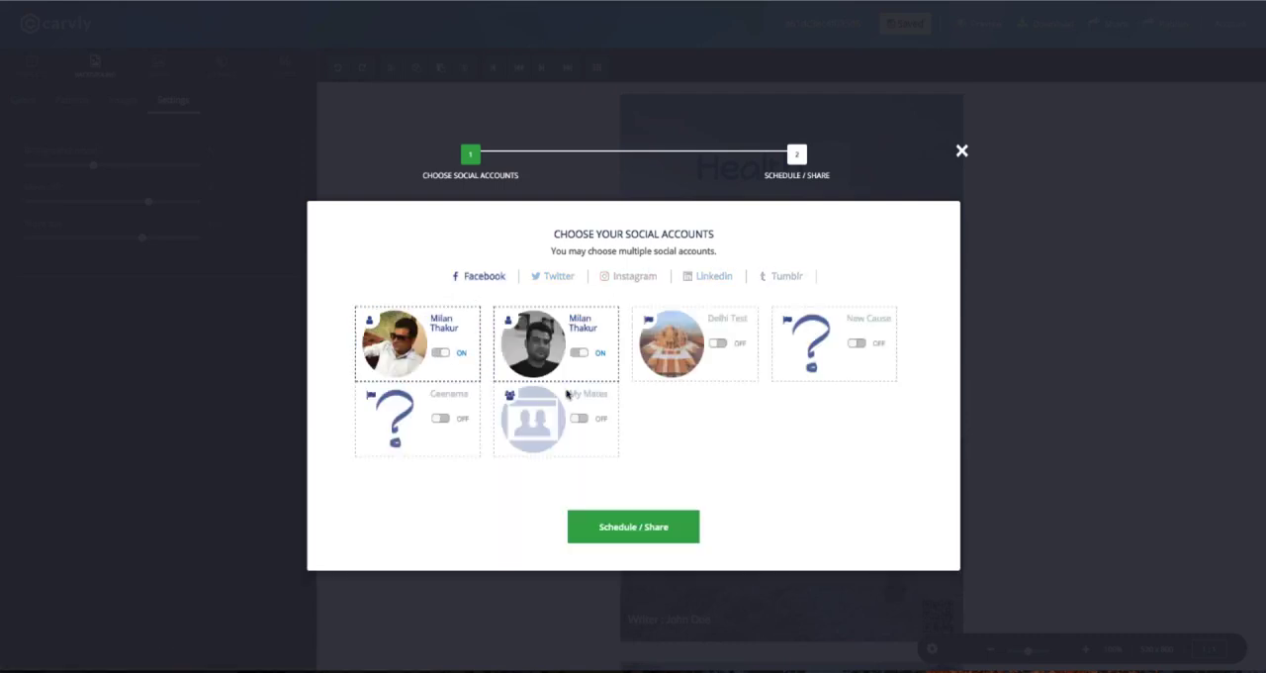
pyautogui.click(444, 420)
pyautogui.click(679, 526)
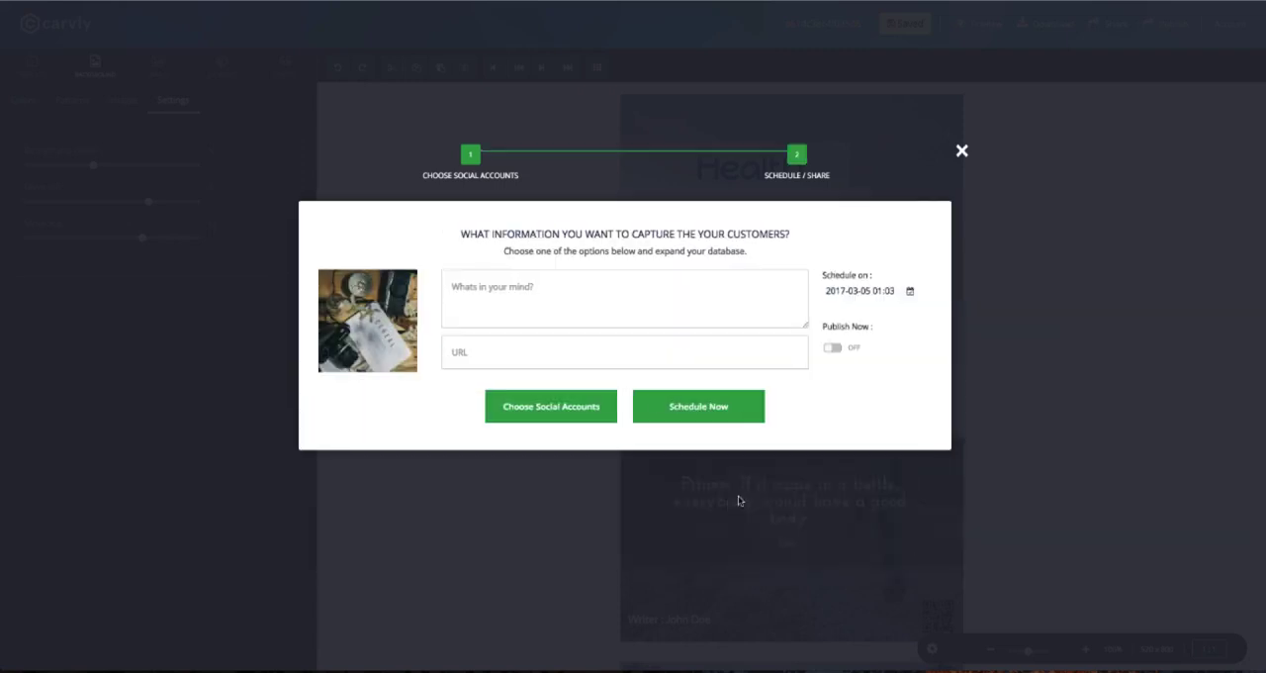
pyautogui.click(614, 290)
pyautogui.write('czcsad a')
pyautogui.click(600, 353)
pyautogui.write('www.yoururl.com')
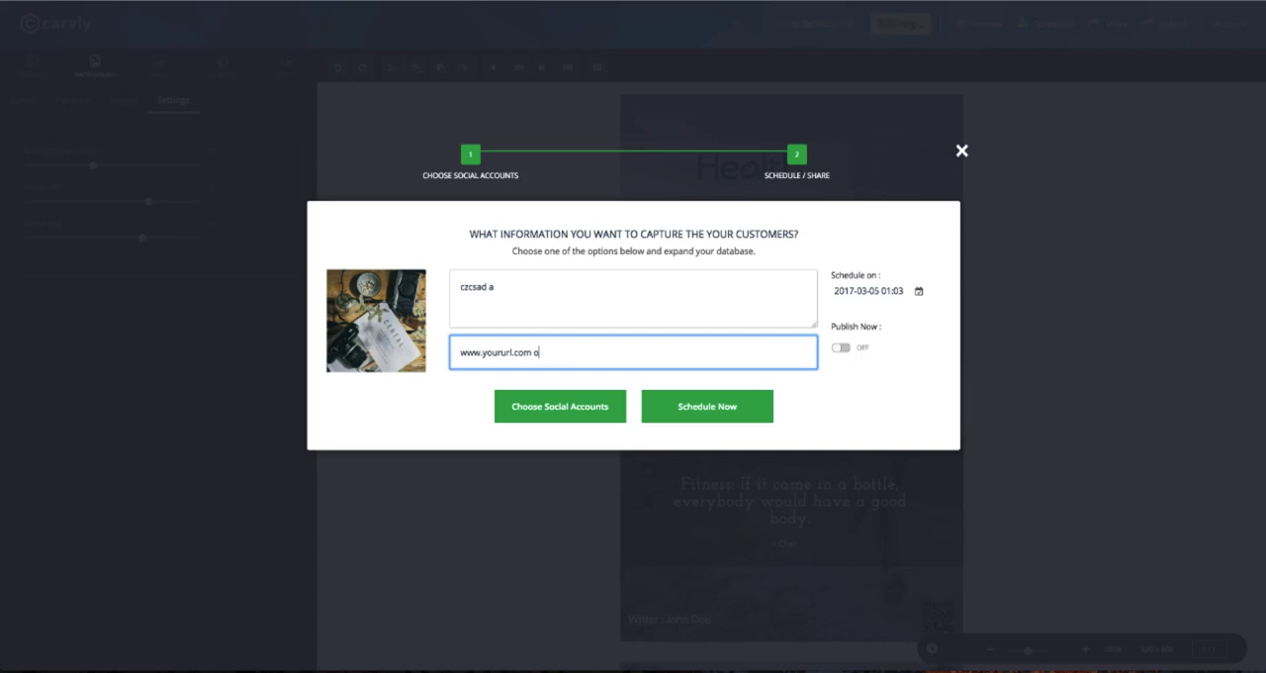
# Examine the Publish Now option and browse the months in the post's schedule calendar.
pyautogui.click(843, 349)
pyautogui.click(840, 312)
pyautogui.click(896, 299)
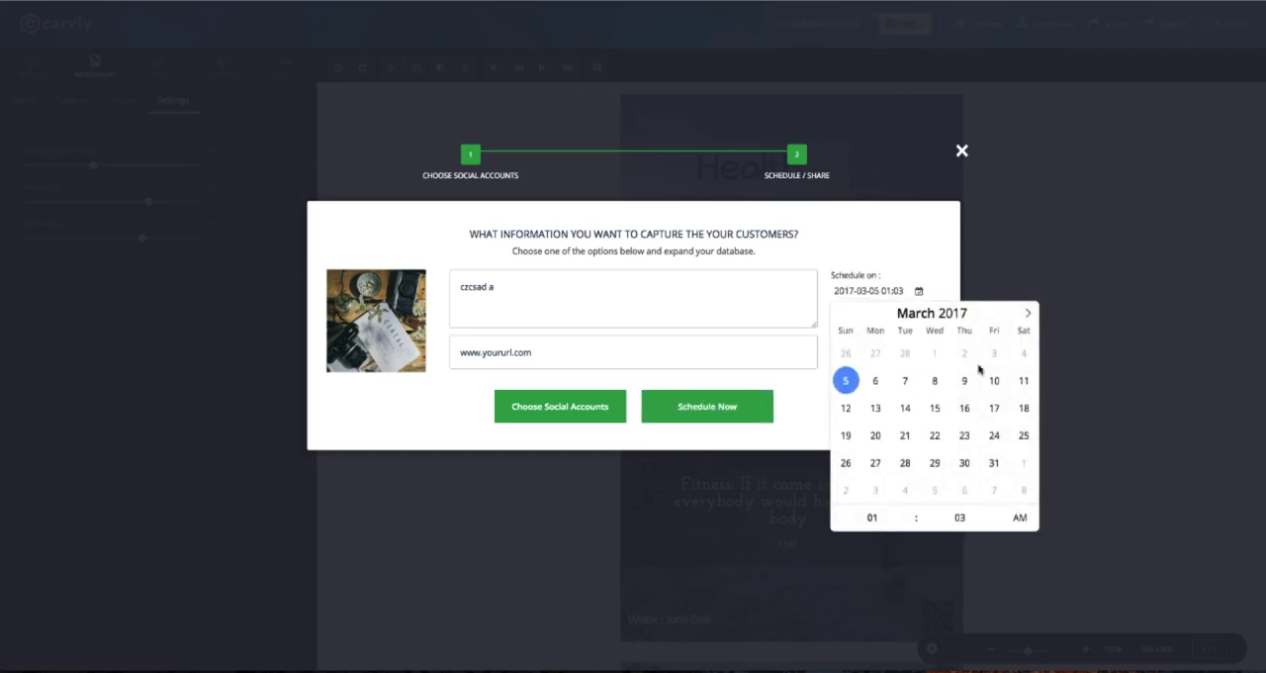
pyautogui.click(1027, 313)
pyautogui.click(1027, 312)
pyautogui.click(842, 313)
pyautogui.click(842, 313)
pyautogui.click(902, 262)
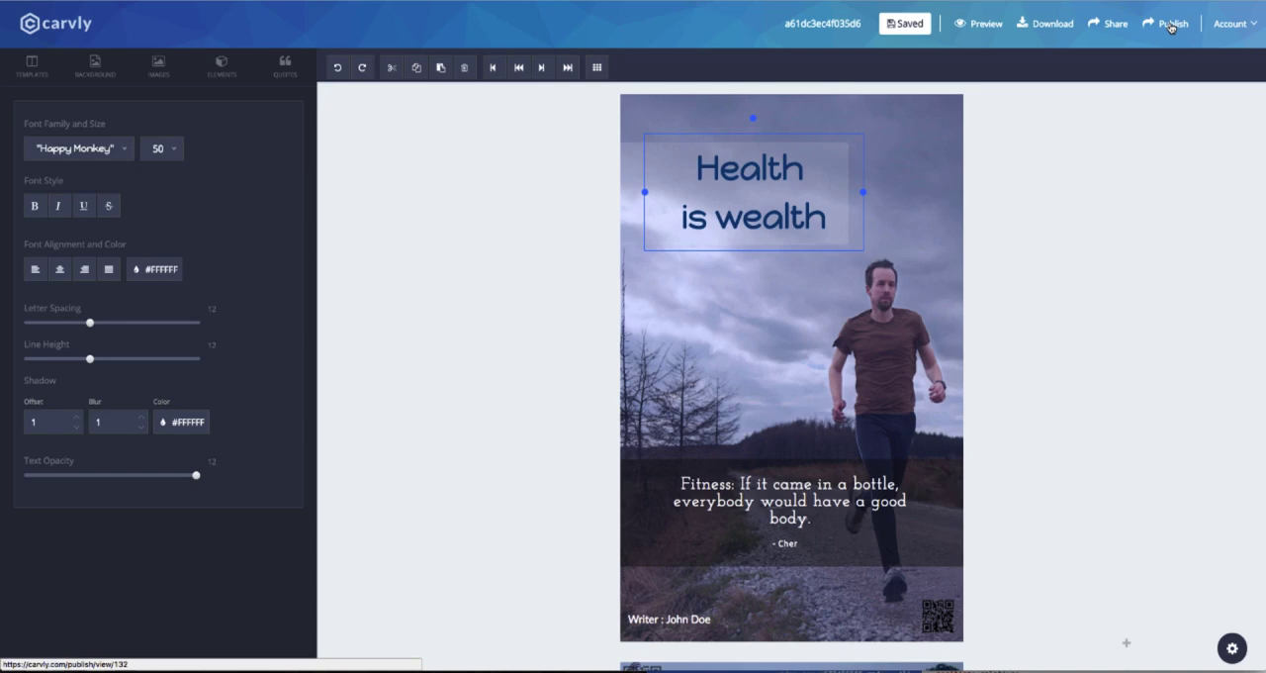
# Publish the design with the Capture Leads goal, collecting only the Name and Email fields.
pyautogui.click(1172, 25)
pyautogui.click(656, 497)
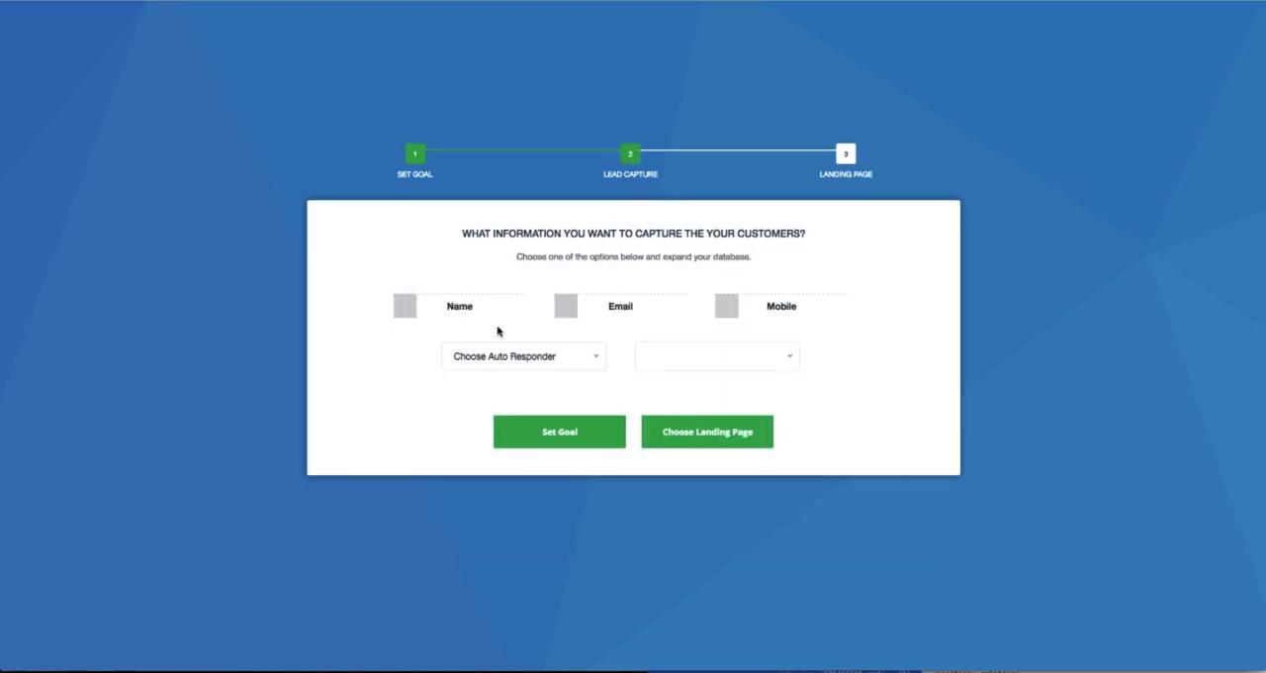
pyautogui.click(491, 318)
pyautogui.click(586, 313)
pyautogui.click(752, 314)
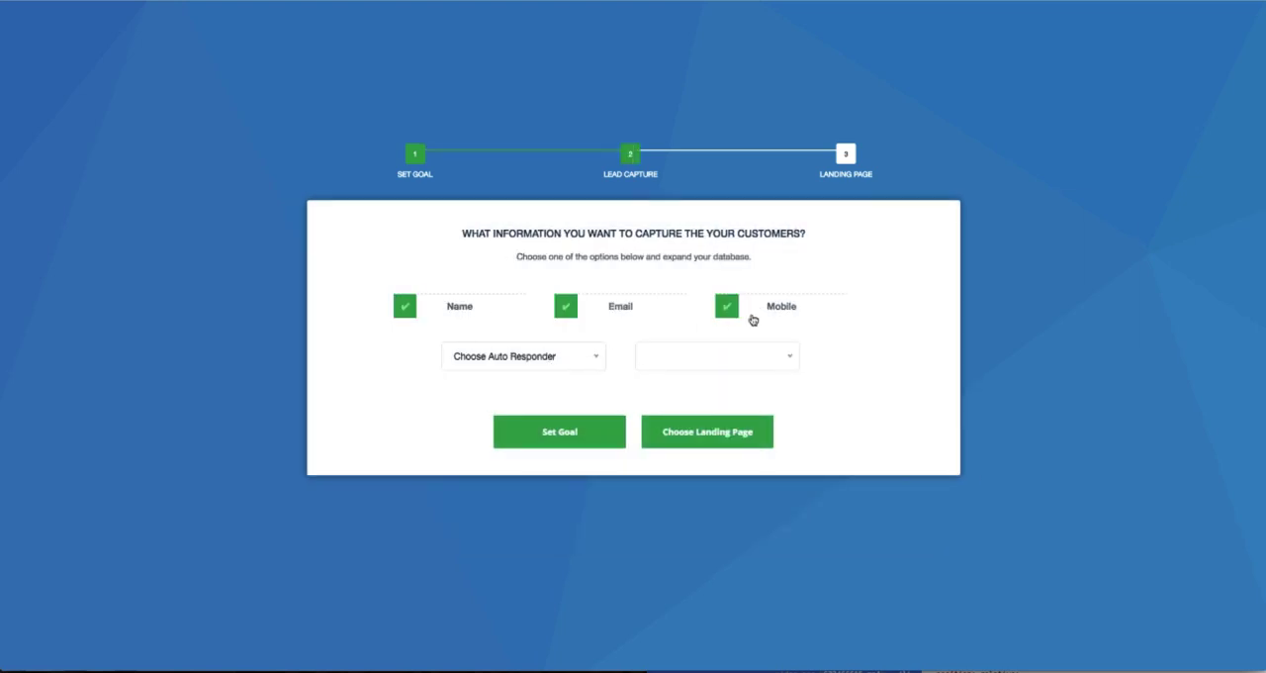
pyautogui.click(752, 317)
# Set MailChimp as the auto responder and choose the second mailing list offered.
pyautogui.click(514, 356)
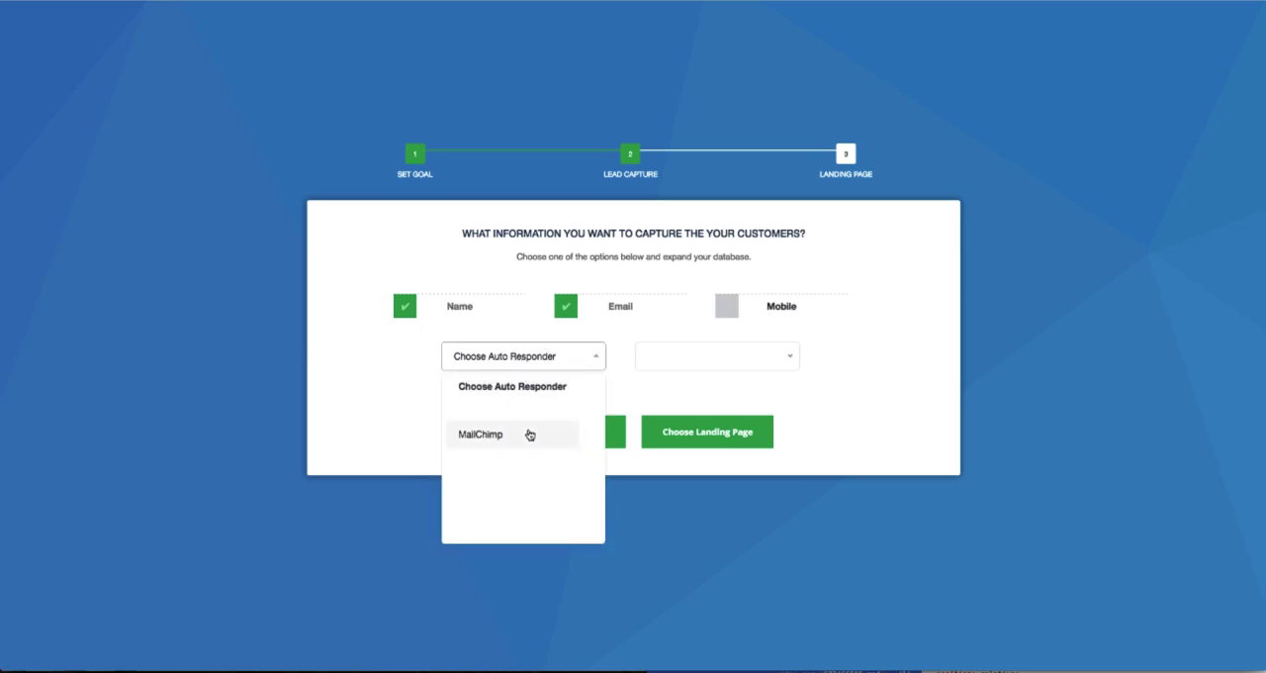
pyautogui.click(530, 435)
pyautogui.click(687, 359)
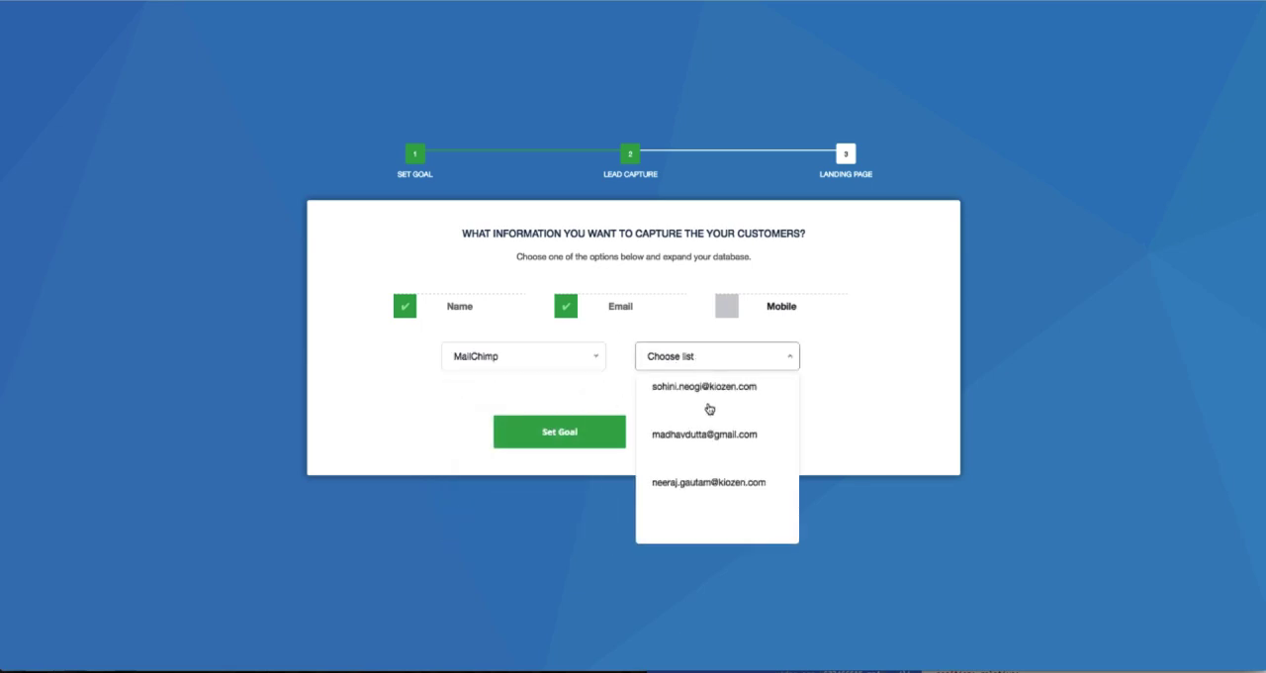
pyautogui.click(706, 438)
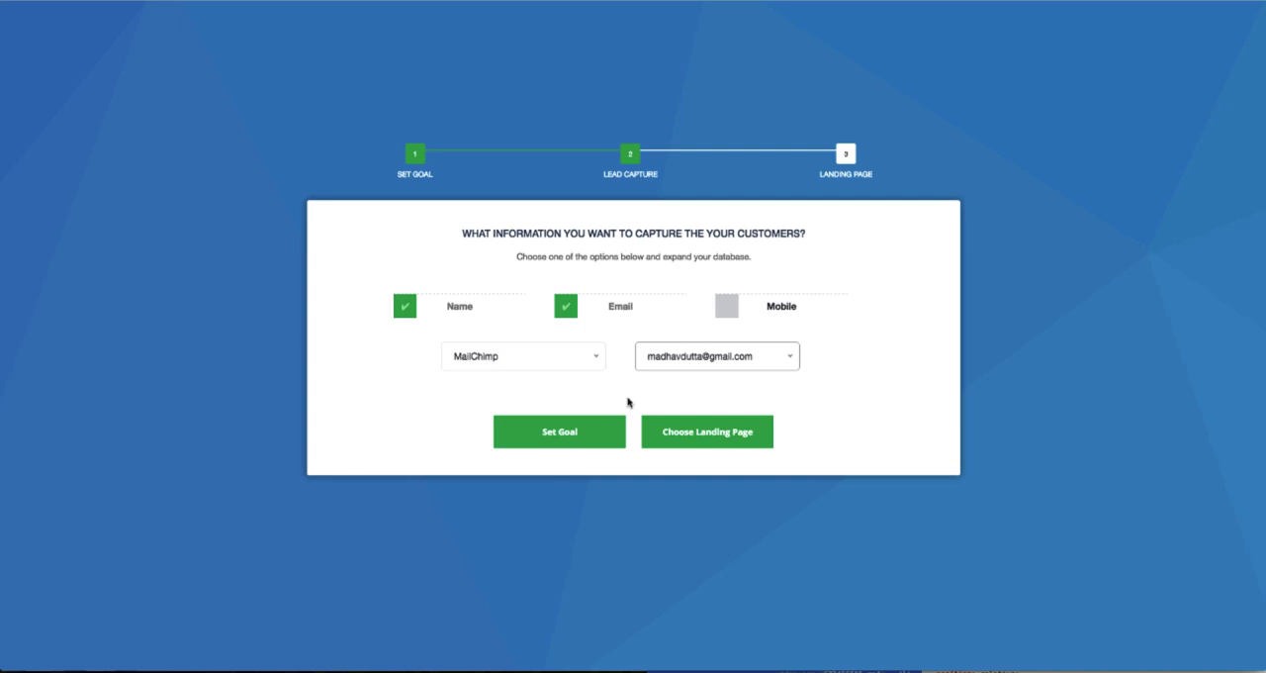
# Continue with the Template Title landing page and set its product title to "Step by Step guide to generate traffic".
pyautogui.click(704, 435)
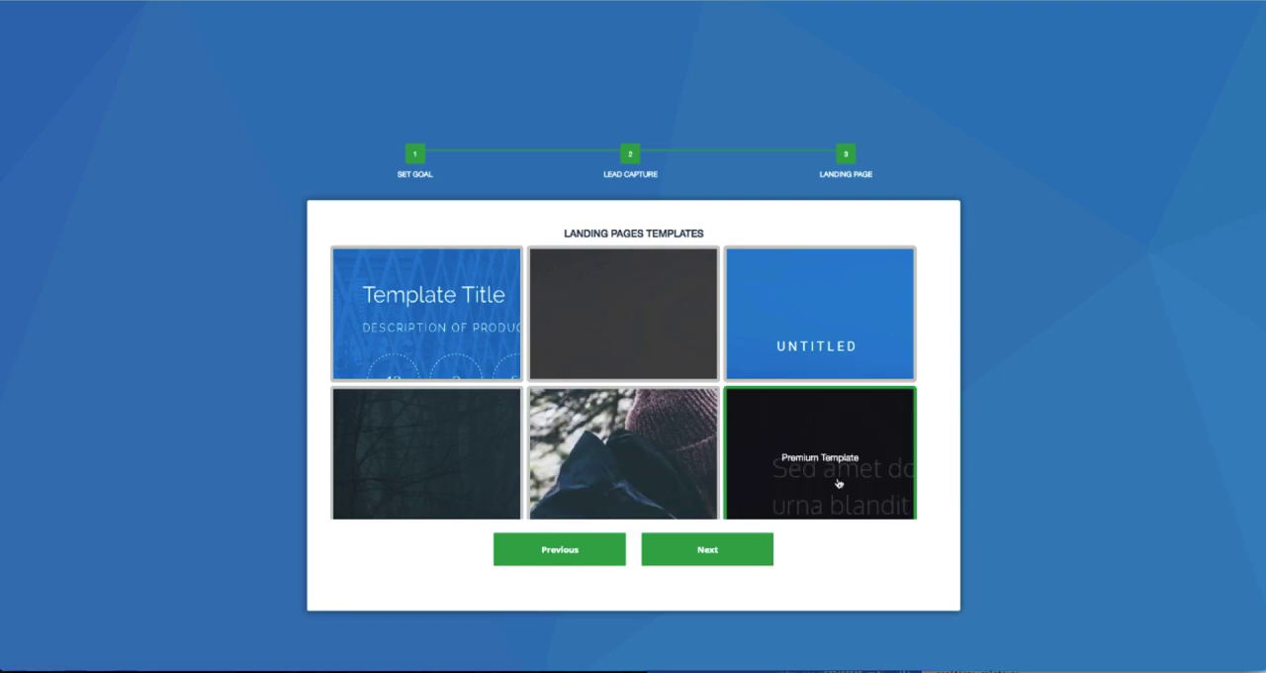
pyautogui.click(698, 552)
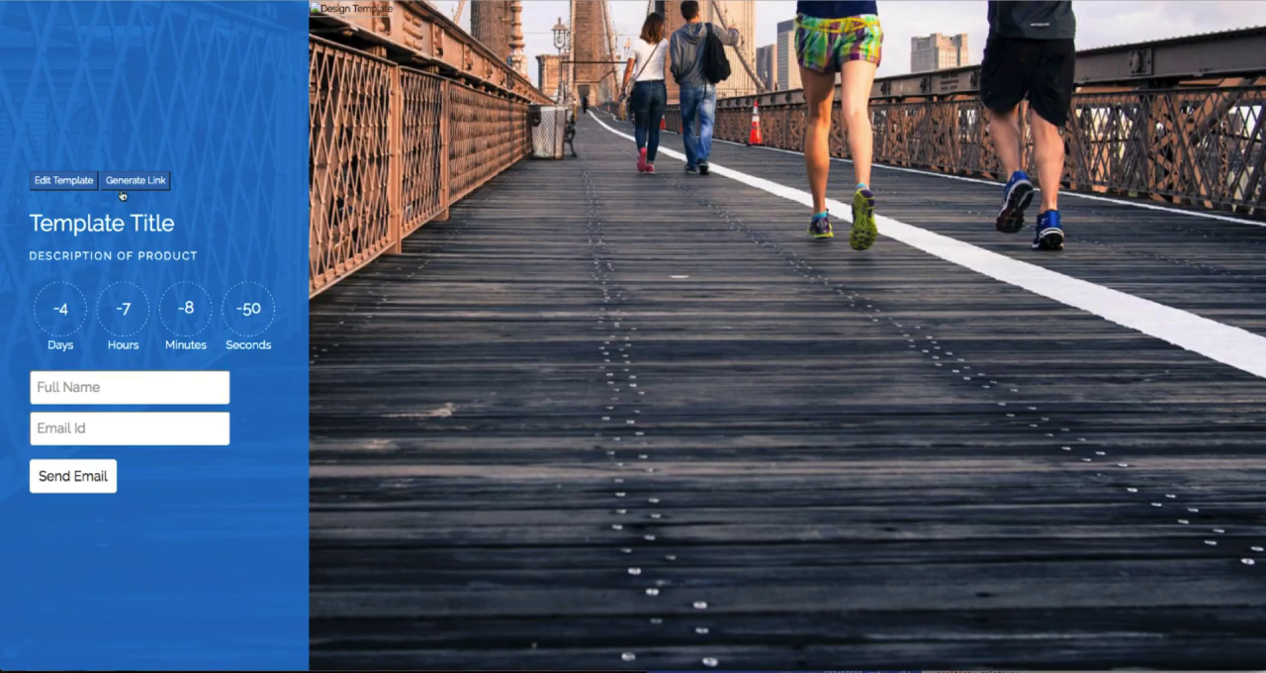
pyautogui.click(84, 181)
pyautogui.tripleClick(507, 175)
pyautogui.write('Step ')
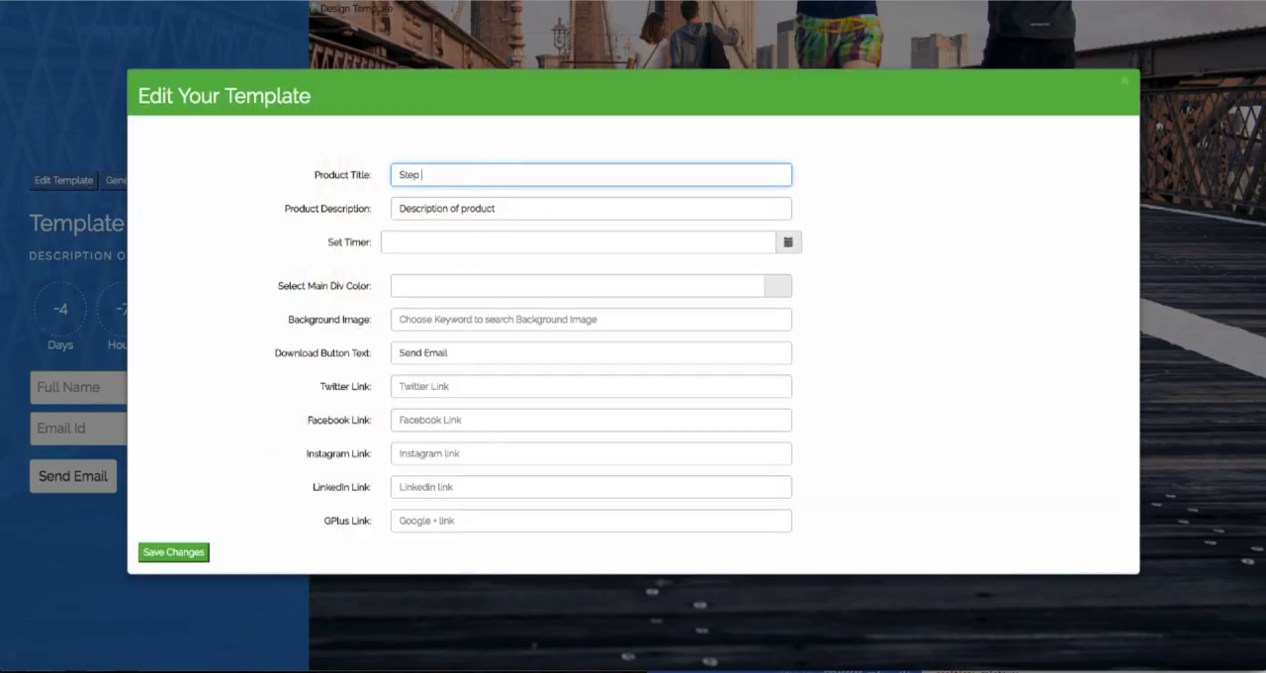
pyautogui.write('by Step gudde to ')
pyautogui.write('know')
pyautogui.write(' how')
pyautogui.press('BackSpace')
pyautogui.press('BackSpace')
pyautogui.press('BackSpace')
pyautogui.press('BackSpace')
pyautogui.press('BackSpace')
pyautogui.press('BackSpace')
pyautogui.write('generate tra')
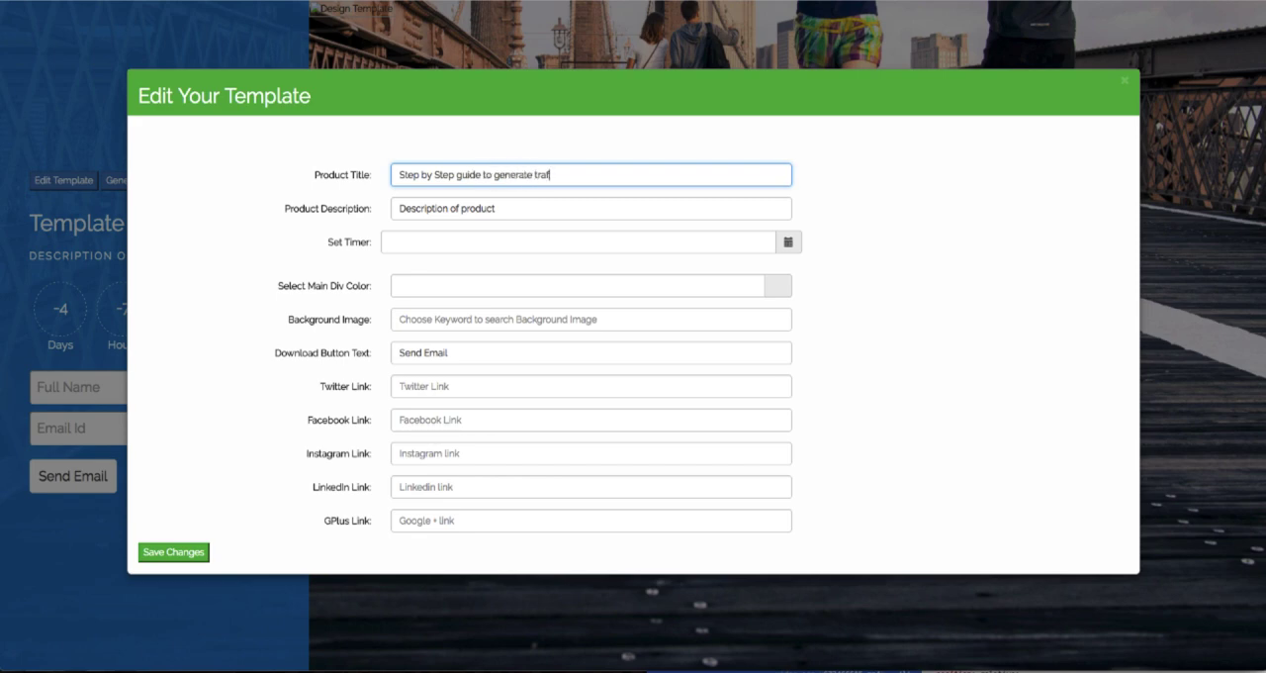
# Set the product description to "Download your free copy now" and the timer to 2017-03-17.
pyautogui.press('Tab')
pyautogui.write('Download your free copy now')
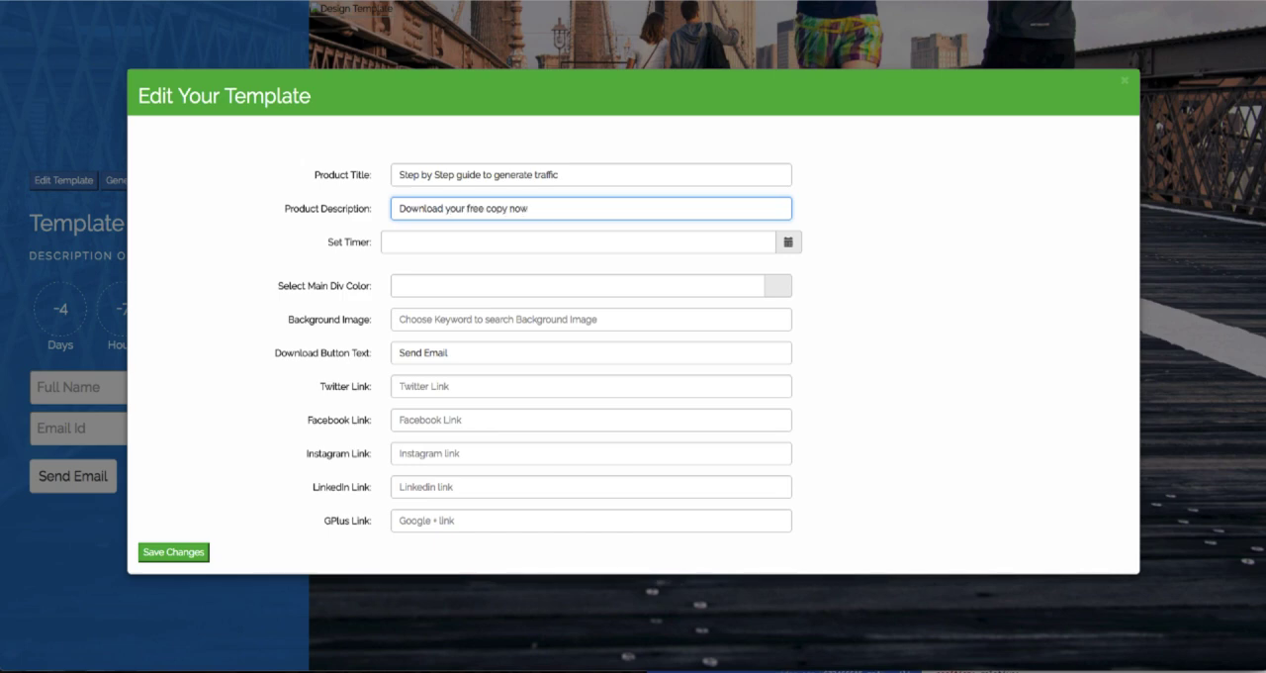
pyautogui.click(787, 243)
pyautogui.click(517, 278)
# Pick a main div color for the landing page template.
pyautogui.click(786, 287)
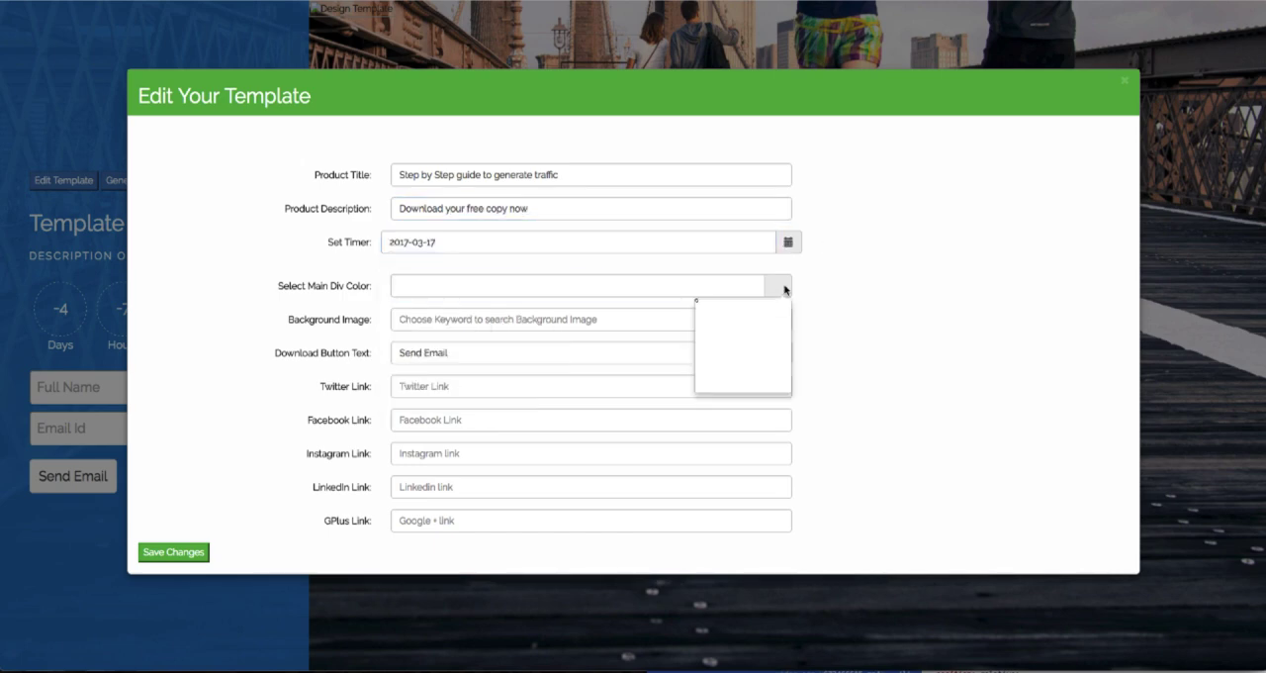
pyautogui.click(748, 311)
pyautogui.click(772, 332)
pyautogui.moveTo(753, 307); pyautogui.dragTo(748, 306)
pyautogui.click(774, 329)
pyautogui.click(828, 294)
# Set the download button text to "Download now", enter the account handle as the Twitter, Facebook and Instagram links, and save the changes.
pyautogui.tripleClick(506, 348)
pyautogui.write('Download now')
pyautogui.press('Tab')
pyautogui.write('madhavdutta')
pyautogui.press('Tab')
pyautogui.write('madhavdutta')
pyautogui.press('Tab')
pyautogui.write('madhavdutta')
pyautogui.click(173, 551)
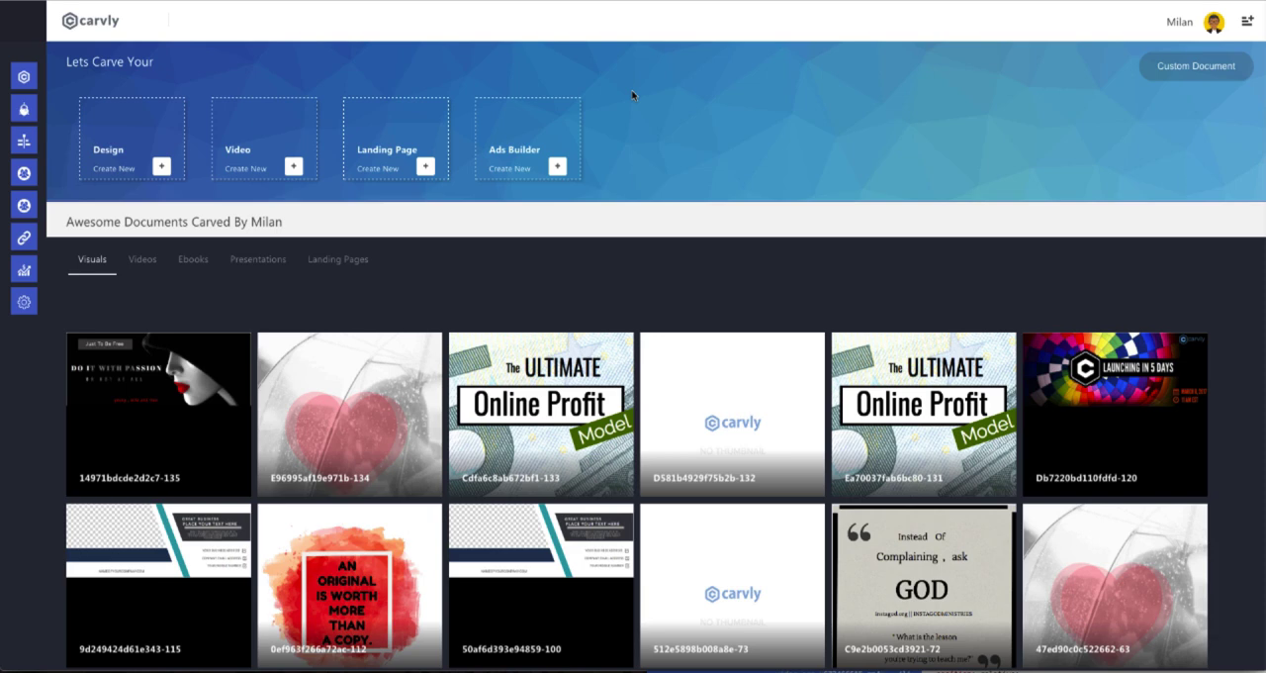
# Create a new CarvBot and name it "Bot Name".
pyautogui.moveTo(4, 54)
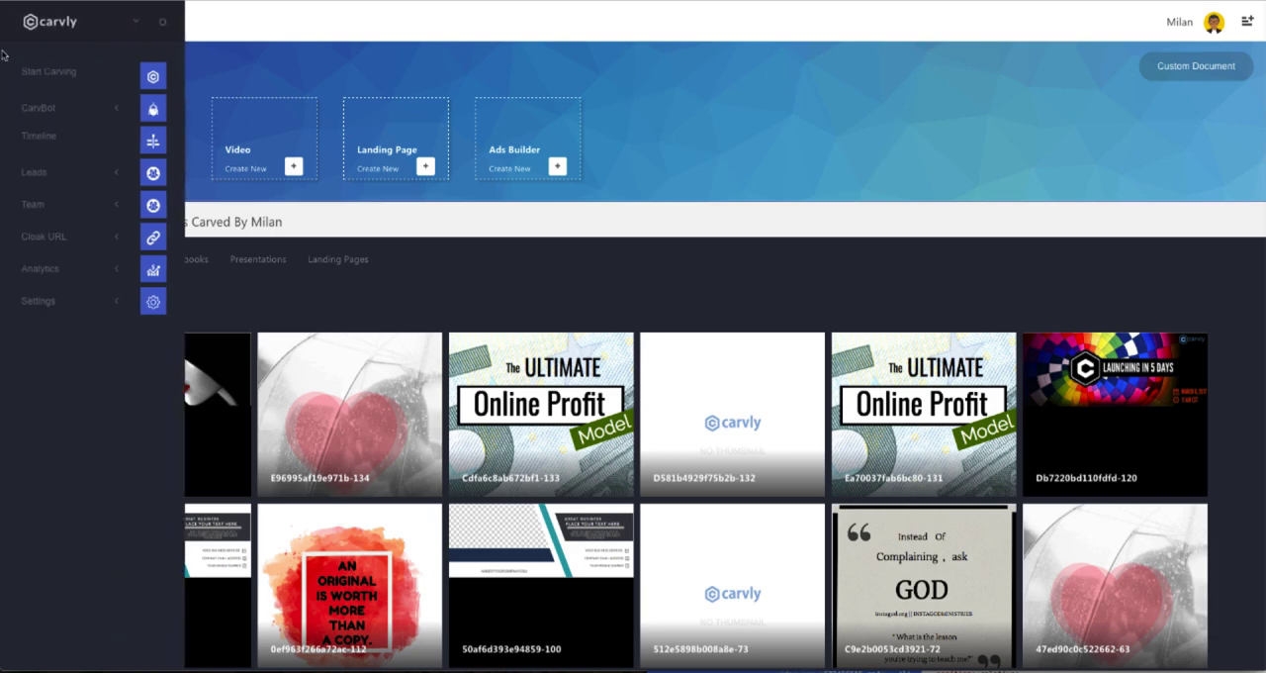
pyautogui.click(98, 109)
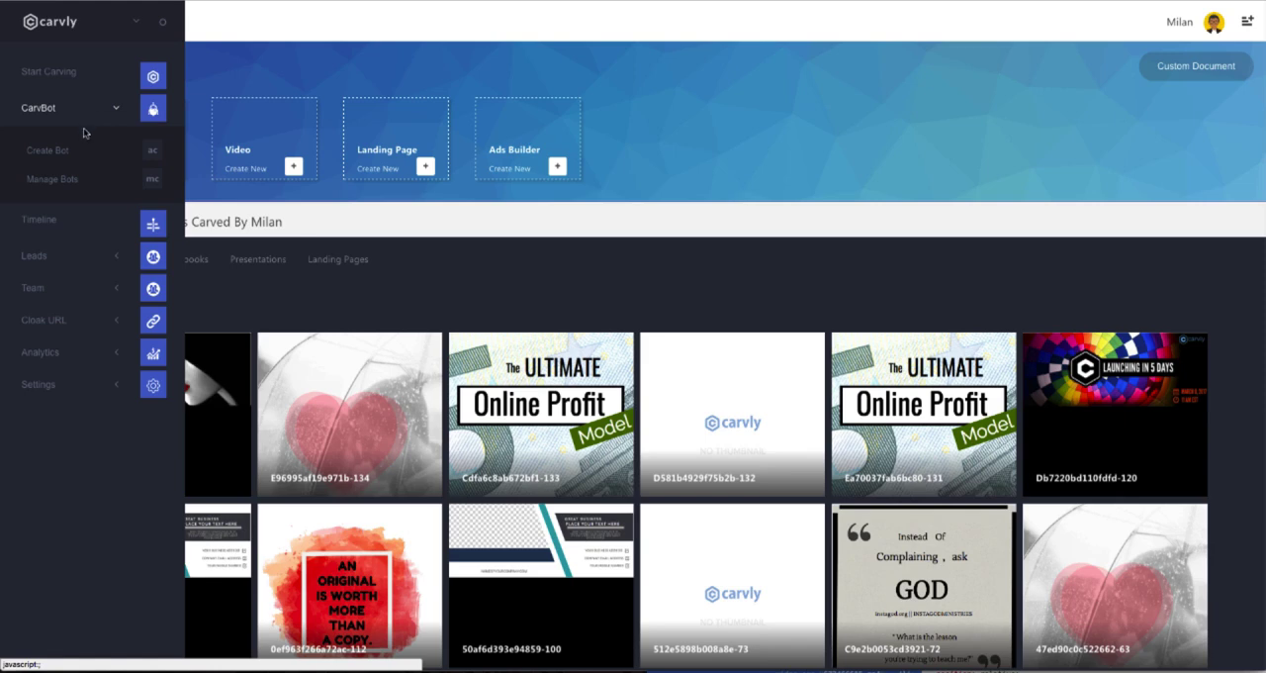
pyautogui.click(57, 150)
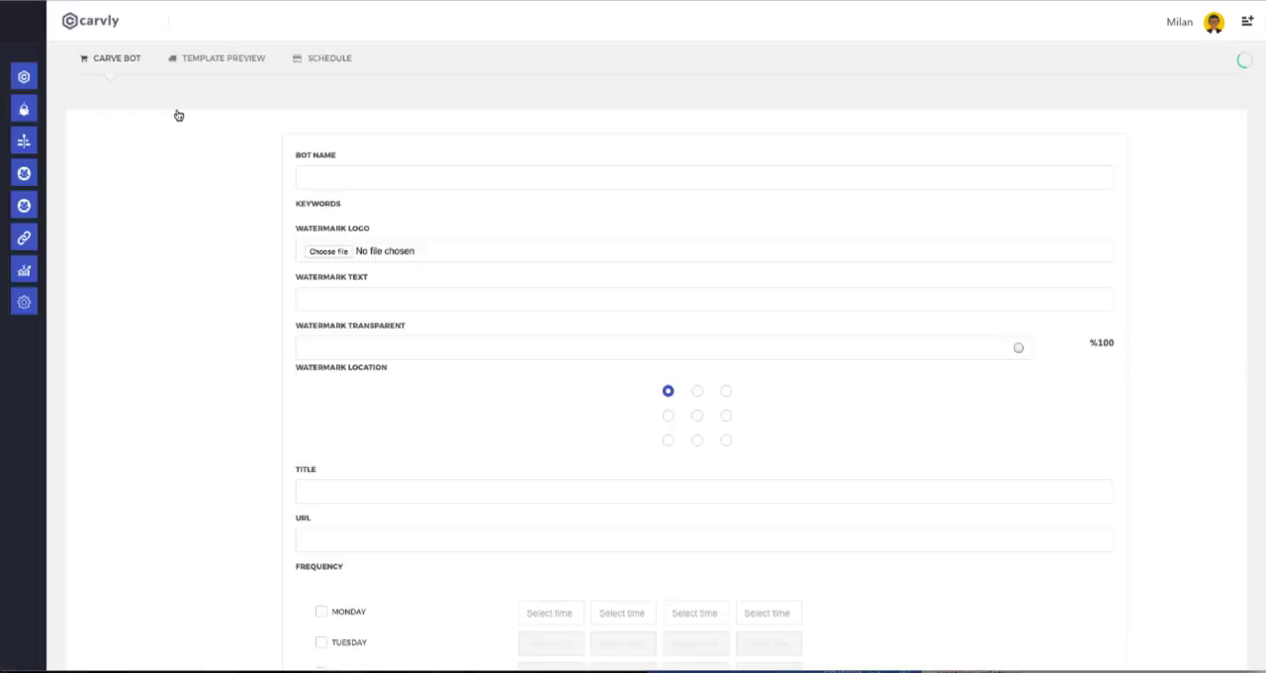
pyautogui.click(399, 174)
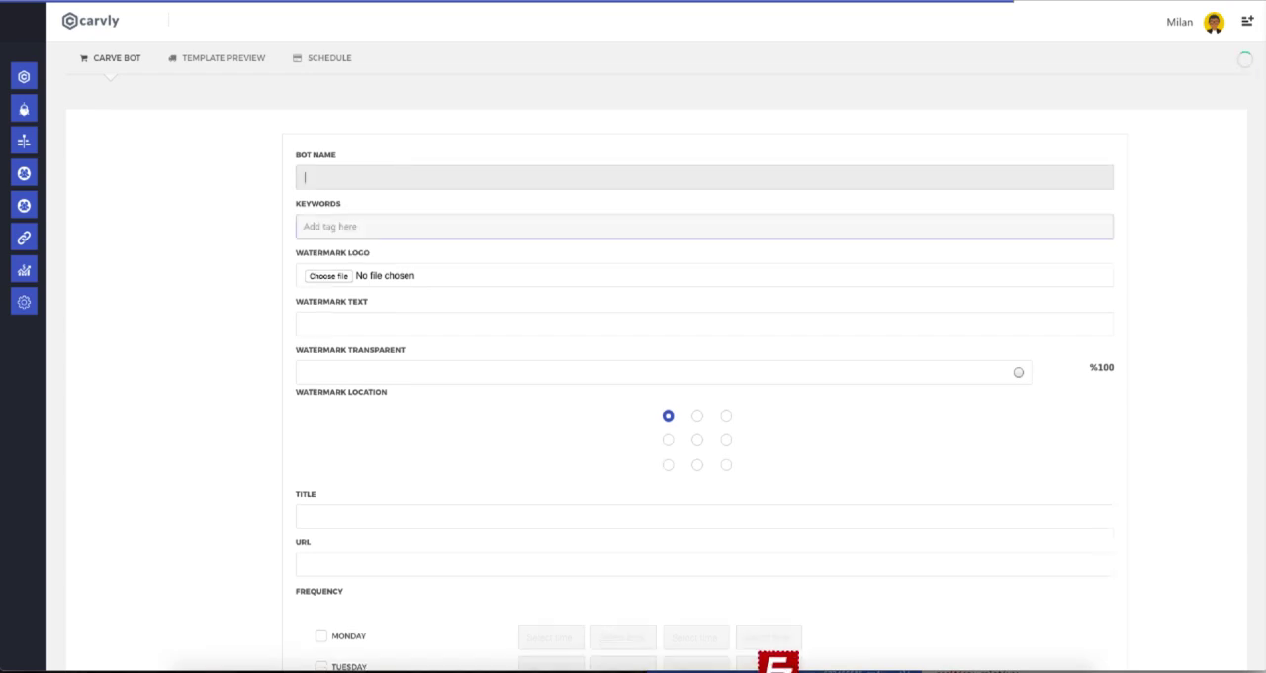
pyautogui.write('Bot Name')
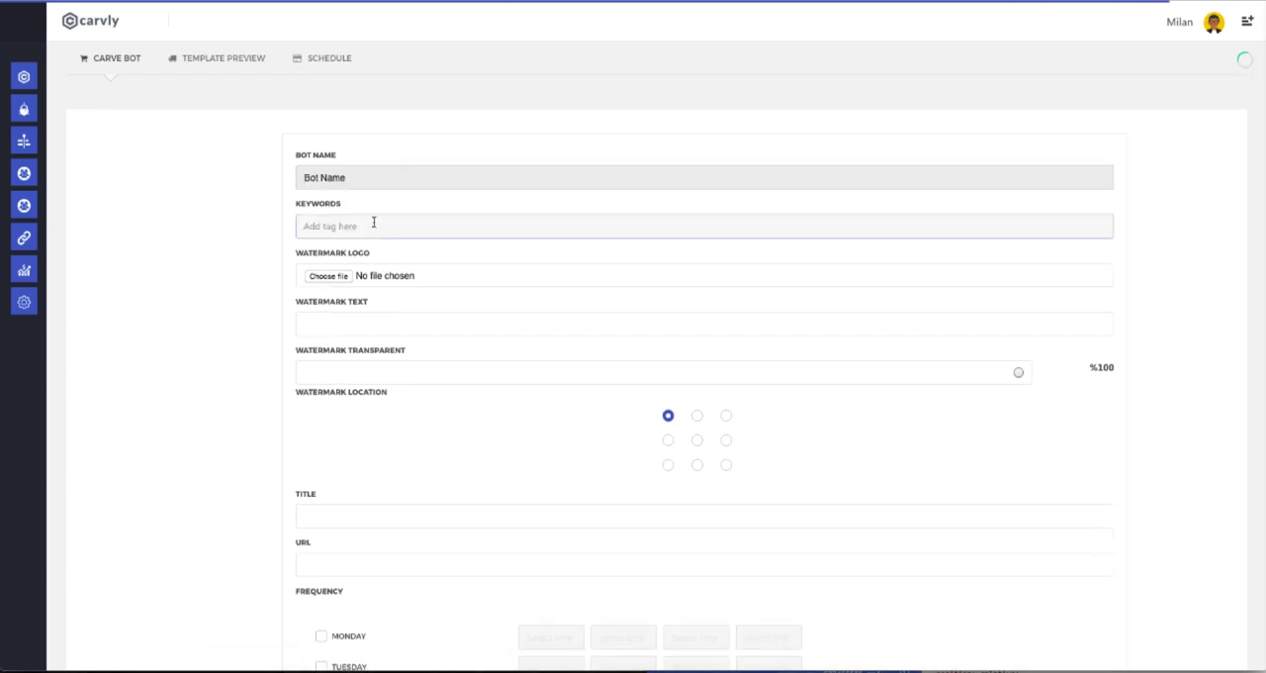
# Add the keywords love, inspirational, life and humor to the bot and use logo.png as its watermark logo.
pyautogui.click(373, 223)
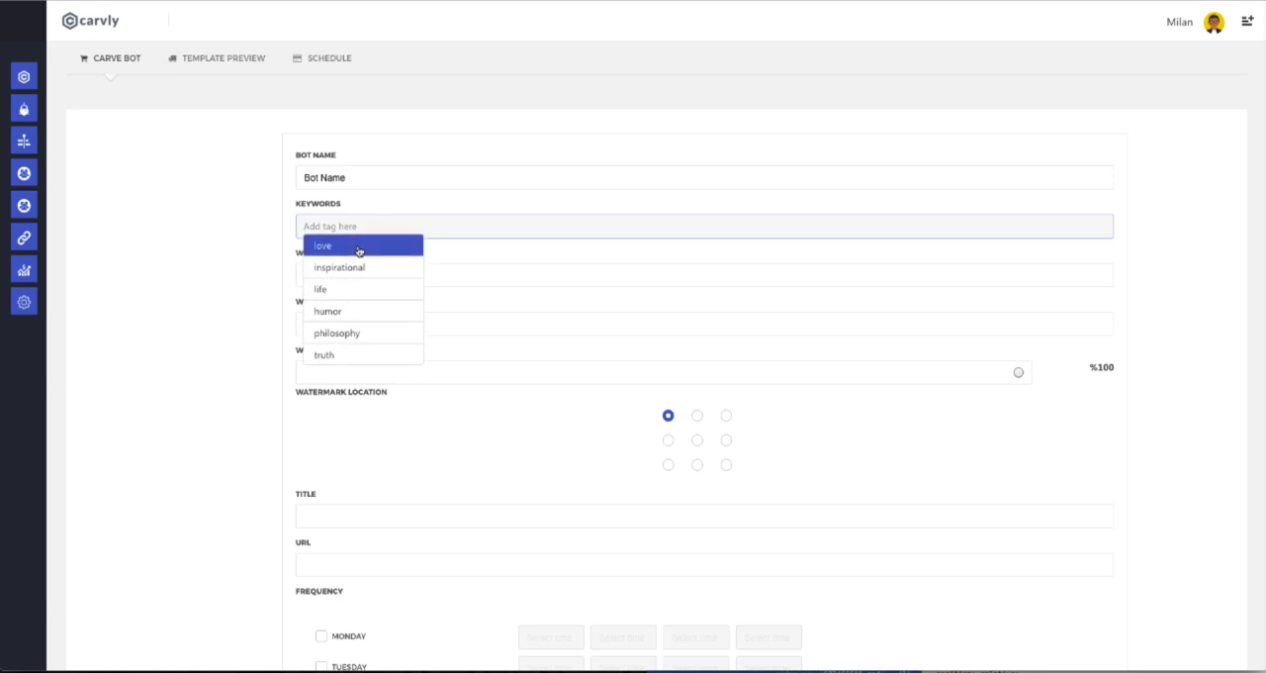
pyautogui.click(361, 246)
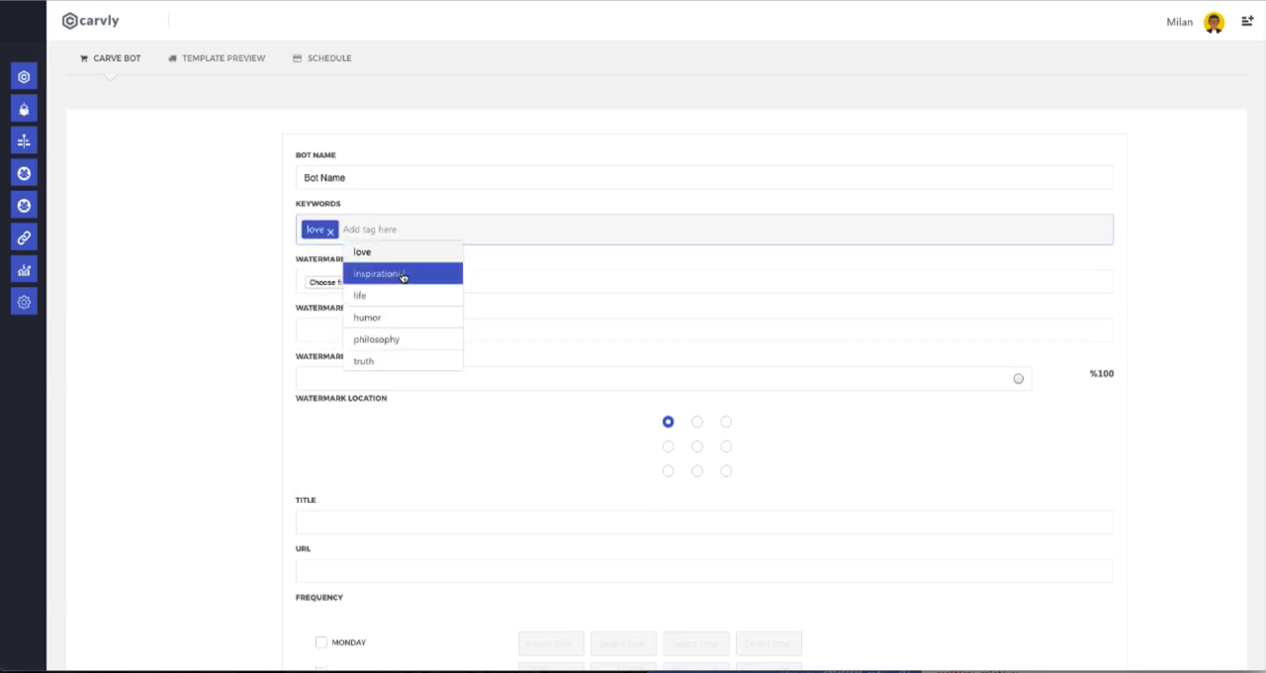
pyautogui.click(403, 274)
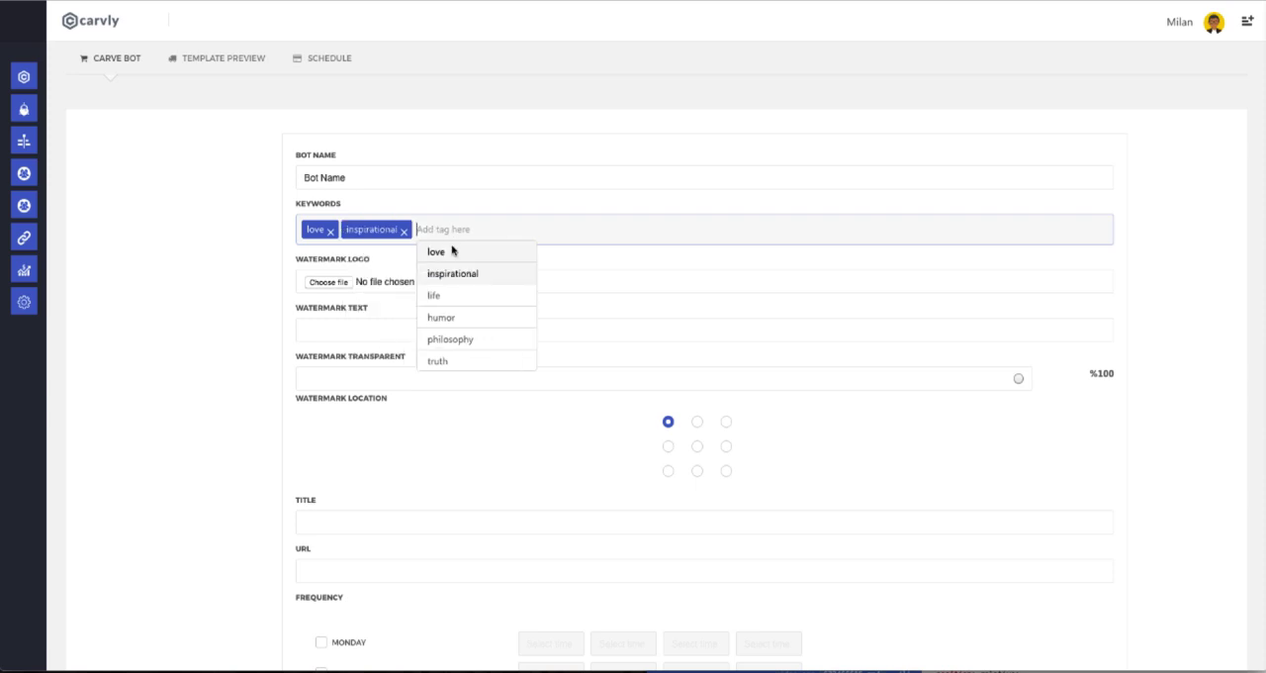
pyautogui.click(455, 295)
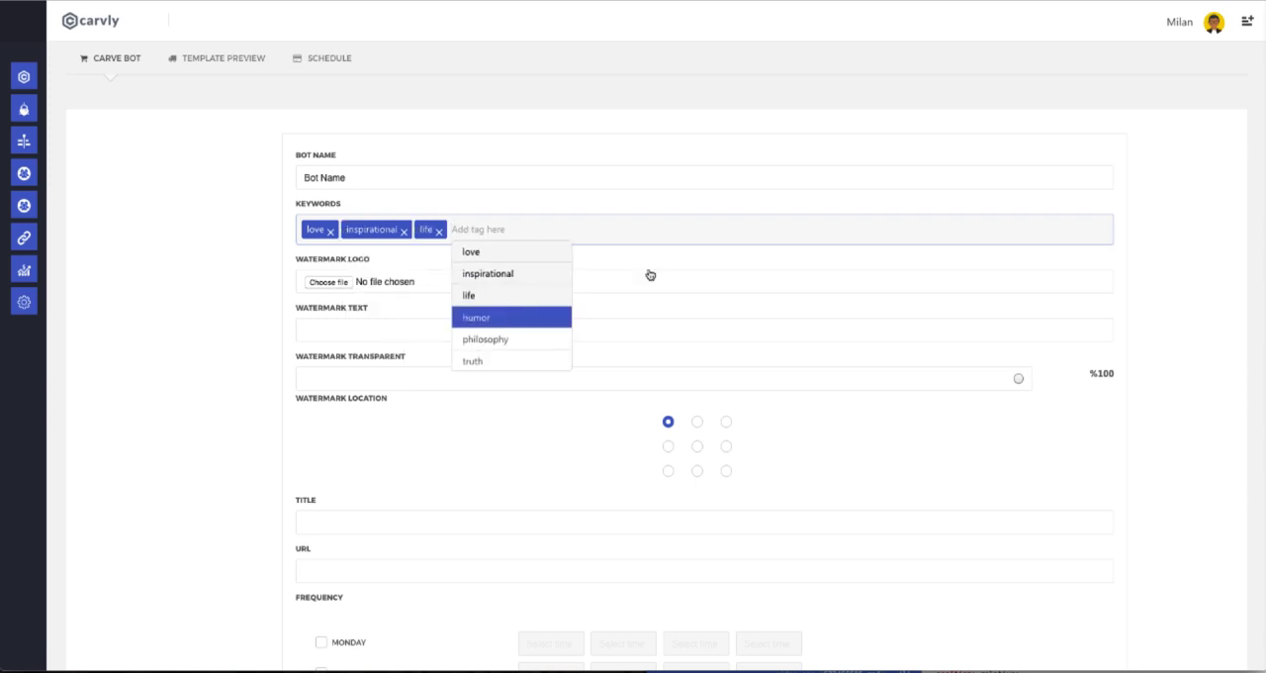
pyautogui.click(524, 316)
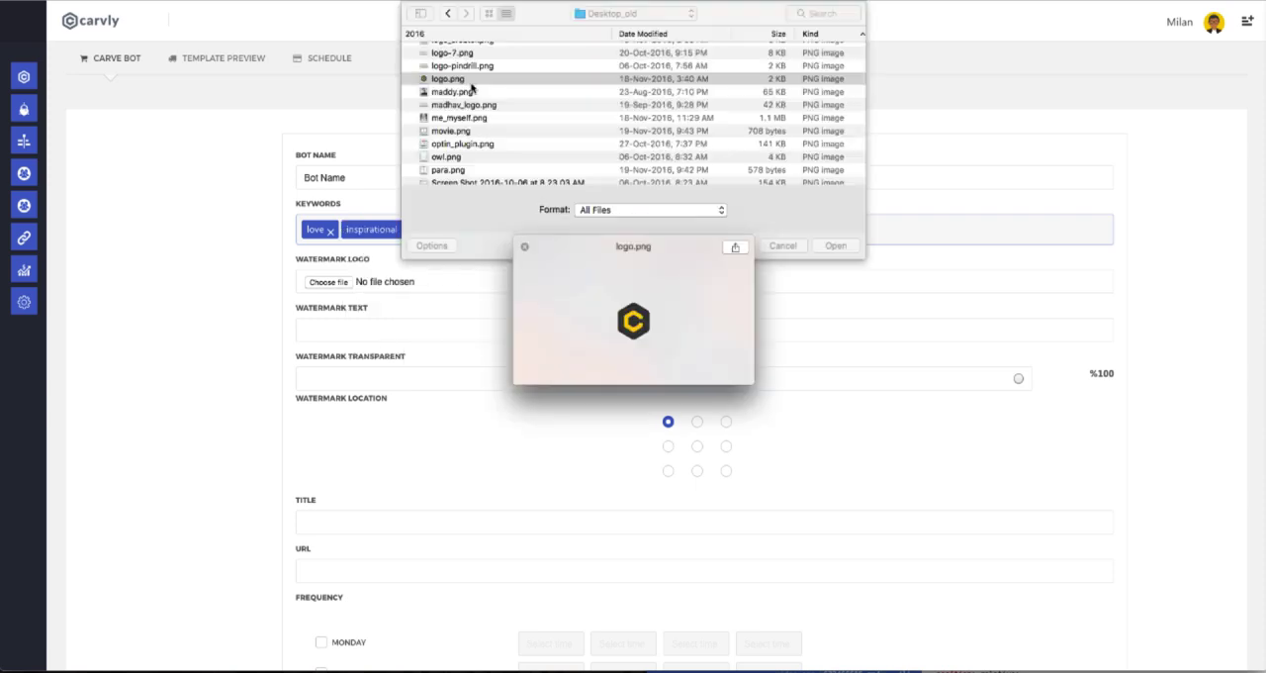
pyautogui.click(834, 247)
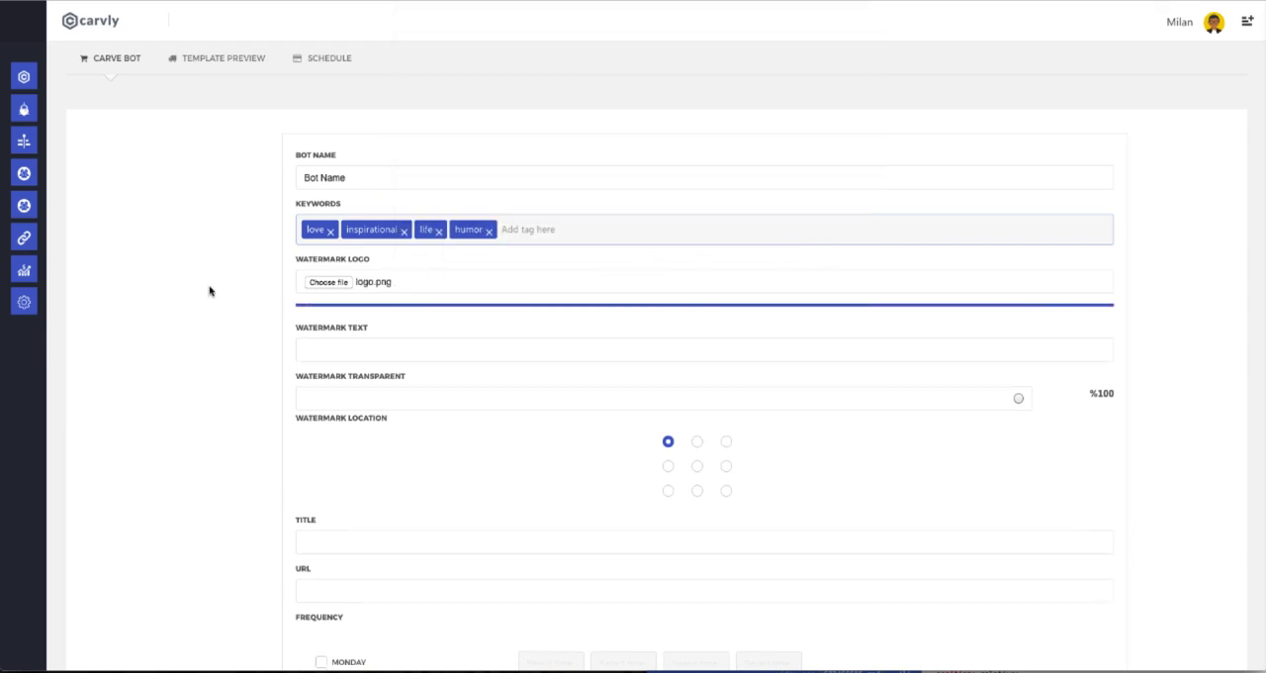
# Set the bot's watermark transparency to 49% and its location to the lower-left corner of the image.
pyautogui.scroll(-3, 213, 290)
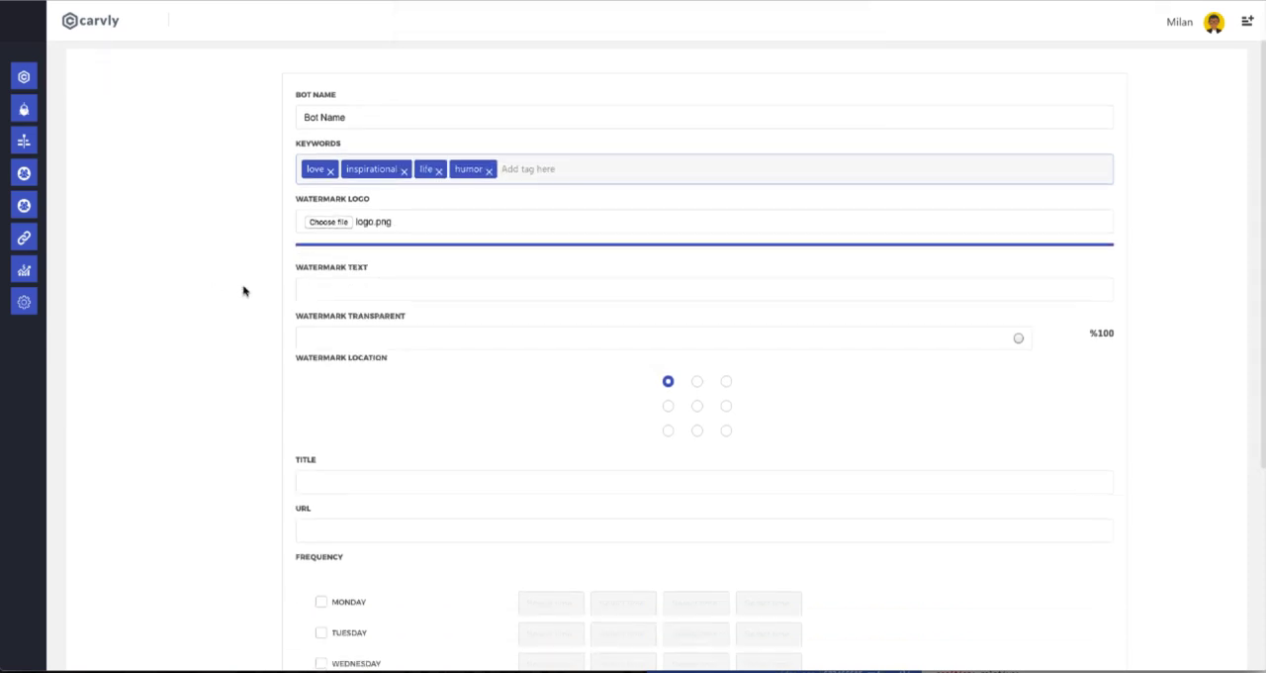
pyautogui.moveTo(1018, 267); pyautogui.dragTo(657, 276)
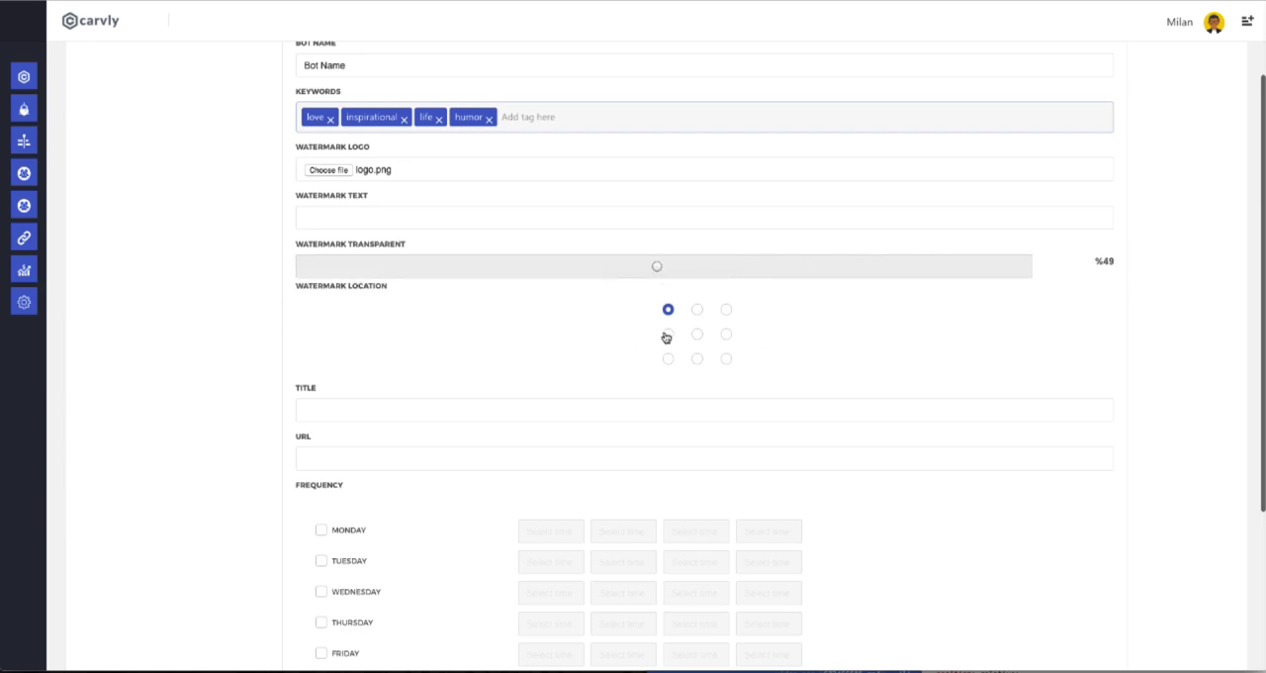
pyautogui.click(668, 334)
pyautogui.click(668, 358)
pyautogui.scroll(-3, 387, 362)
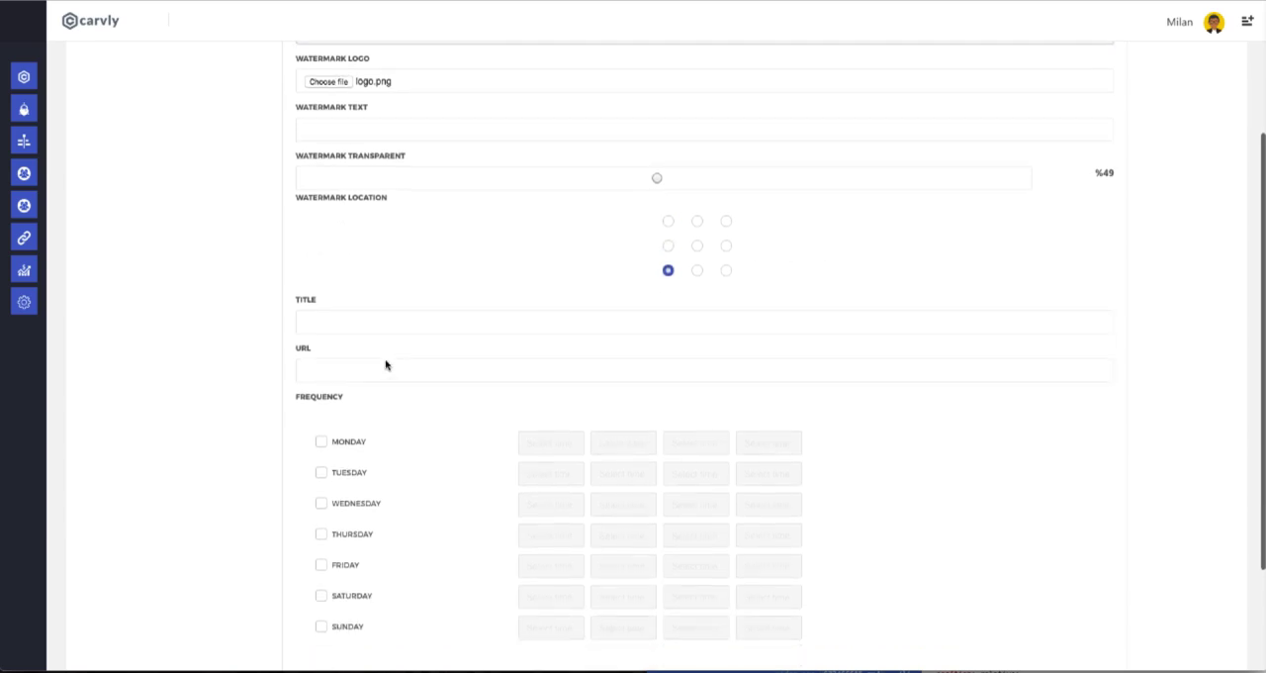
# Enable Monday and Tuesday in the bot's posting frequency, leaving the title and URL empty.
pyautogui.click(356, 274)
pyautogui.click(367, 317)
pyautogui.scroll(-2, 622, 357)
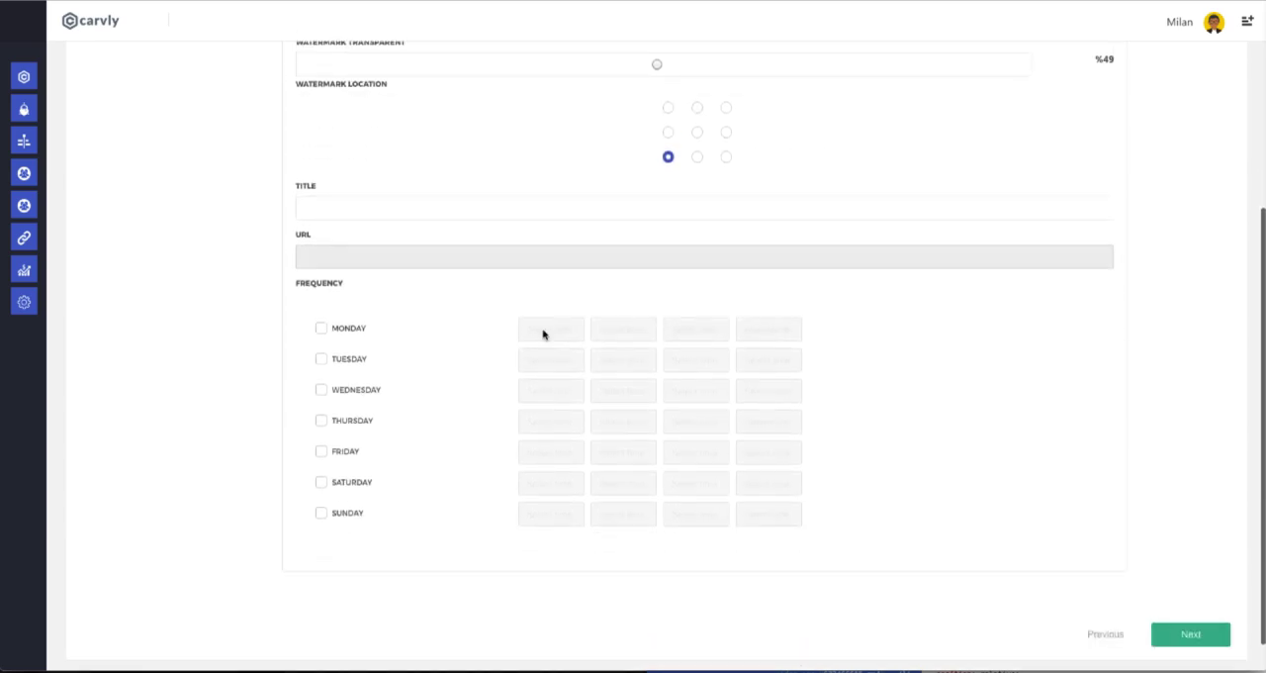
pyautogui.click(320, 291)
pyautogui.click(350, 323)
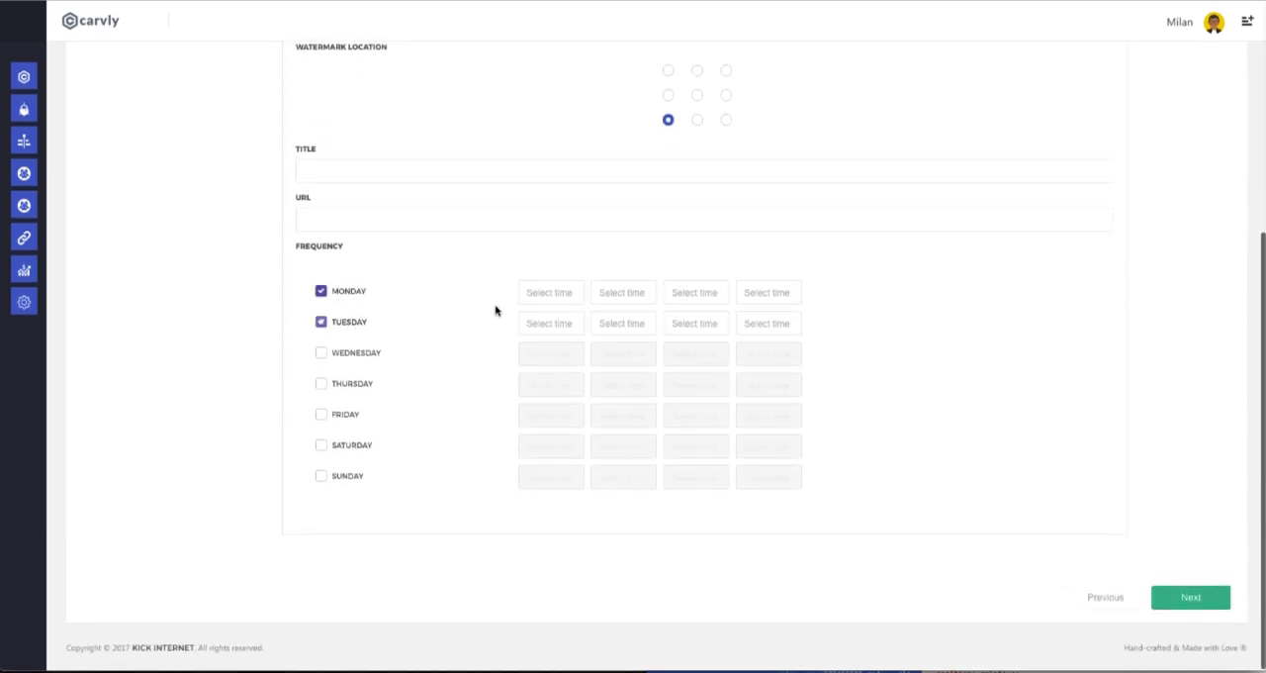
# Set Monday's four posting times to 01:00 AM, 02:30 AM, 04:00 PM and 10:00 PM.
pyautogui.click(553, 293)
pyautogui.click(551, 317)
pyautogui.click(557, 296)
pyautogui.click(559, 359)
pyautogui.click(625, 301)
pyautogui.click(626, 384)
pyautogui.click(693, 293)
pyautogui.scroll(-5, 712, 387)
pyautogui.click(703, 396)
pyautogui.click(768, 292)
pyautogui.scroll(-5, 766, 366)
pyautogui.click(766, 365)
# Set Tuesday's first two posting times to 10:00 PM and 11:30 PM, and continue to the template preview.
pyautogui.click(572, 326)
pyautogui.click(580, 404)
pyautogui.click(624, 324)
pyautogui.scroll(-1, 628, 421)
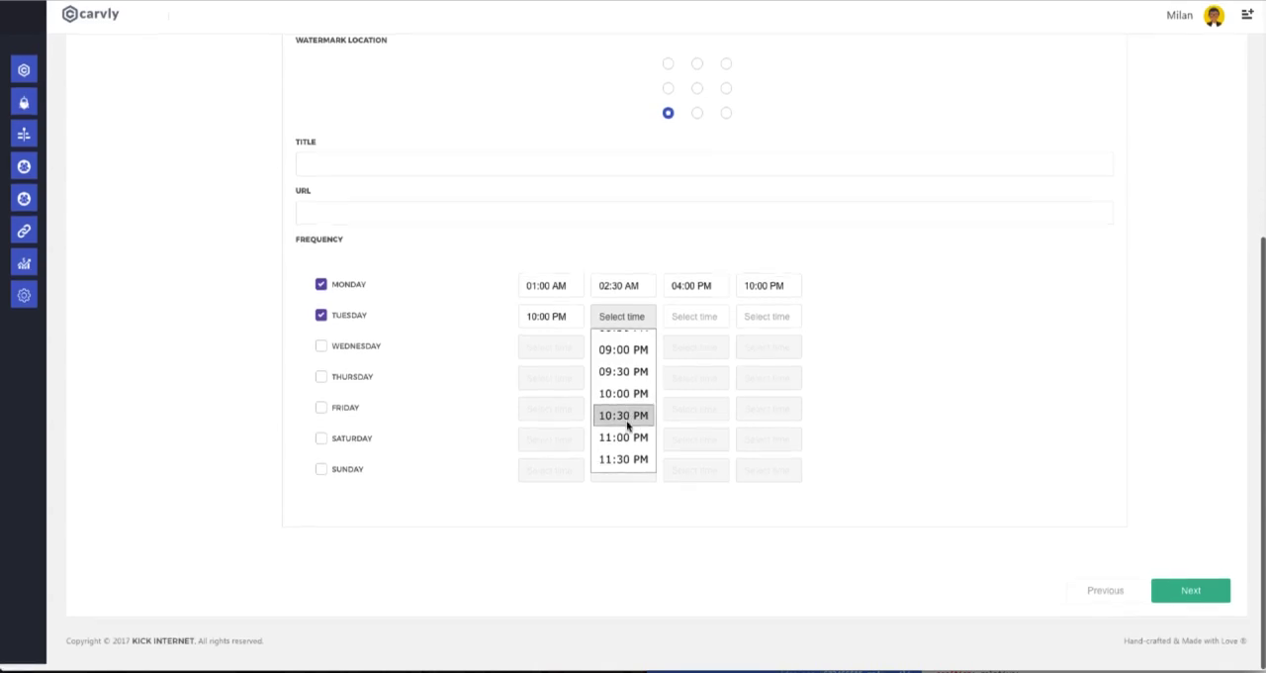
pyautogui.click(632, 461)
pyautogui.click(1184, 604)
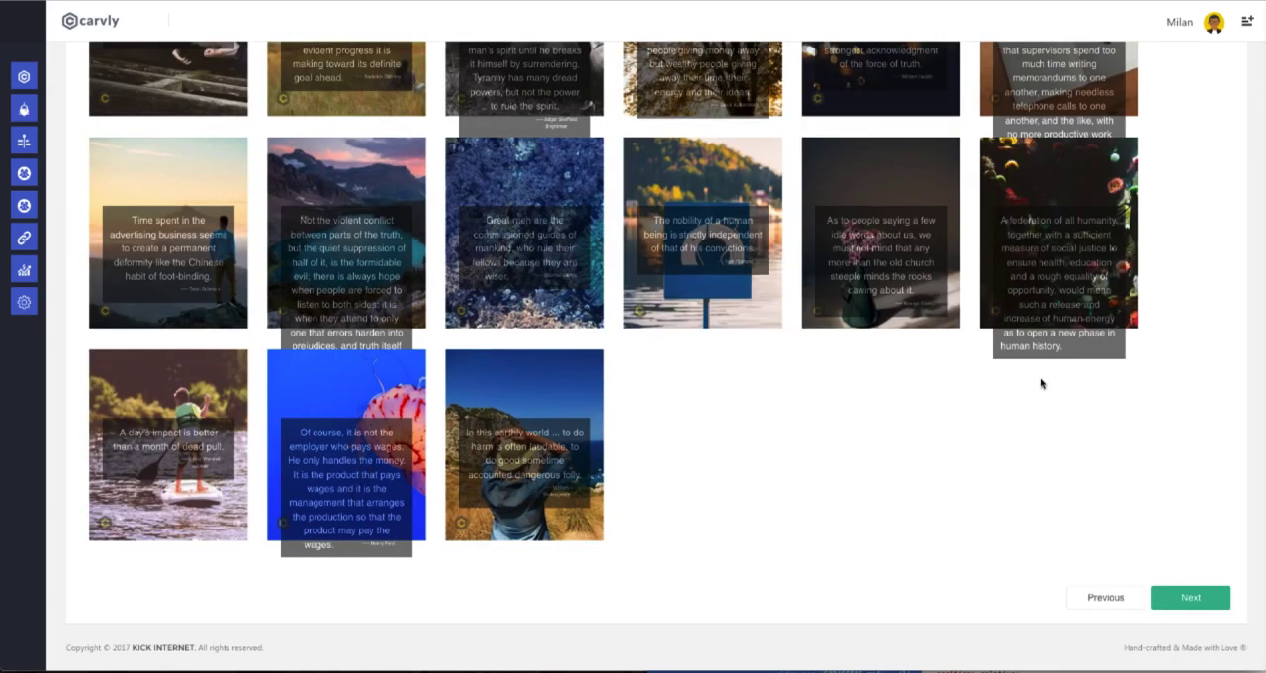
# Look through the quote image templates for the bot and continue to the scheduling stage.
pyautogui.scroll(3, 1006, 375)
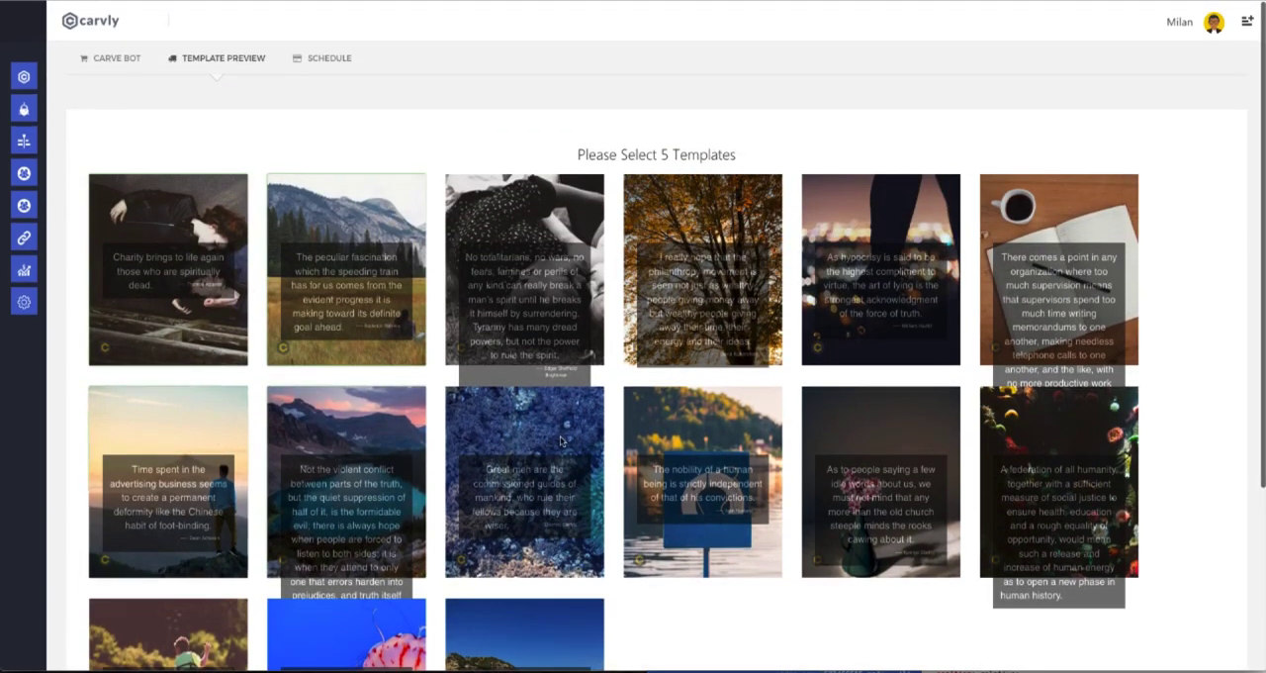
pyautogui.scroll(-3, 892, 311)
pyautogui.click(1192, 591)
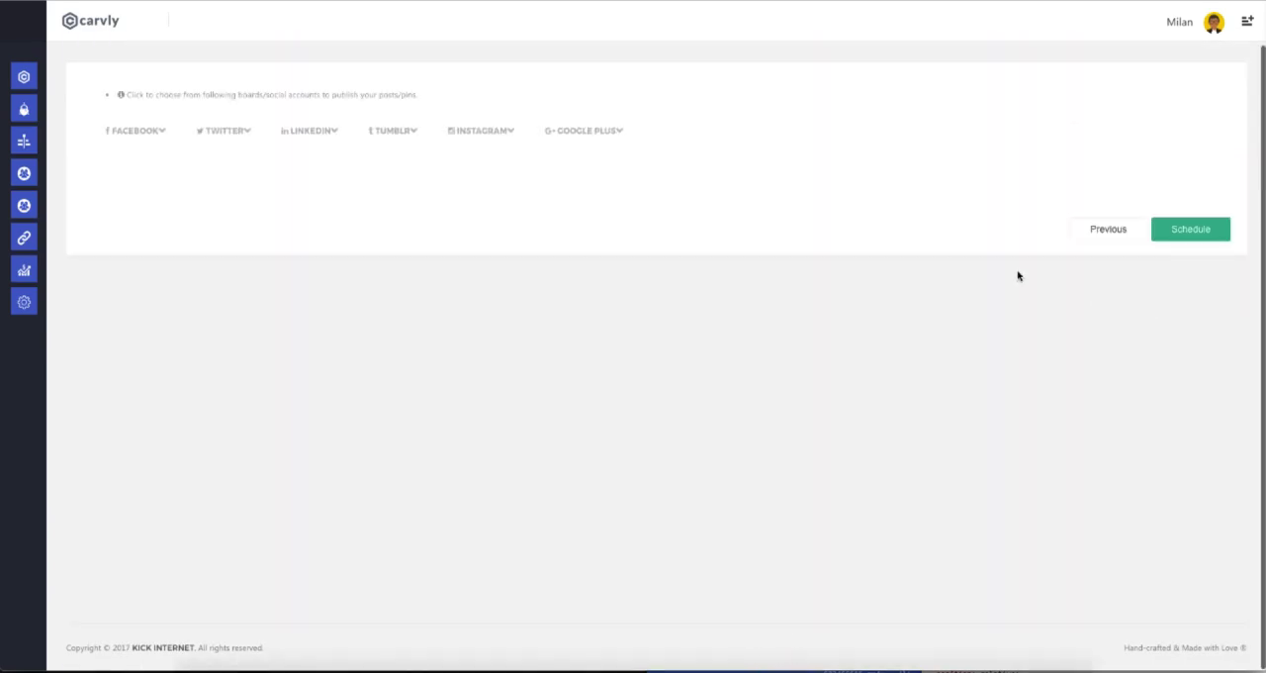
# Choose the Facebook and Twitter accounts the bot publishes to and schedule it.
pyautogui.click(143, 129)
pyautogui.click(183, 216)
pyautogui.click(331, 235)
pyautogui.click(421, 232)
pyautogui.click(235, 144)
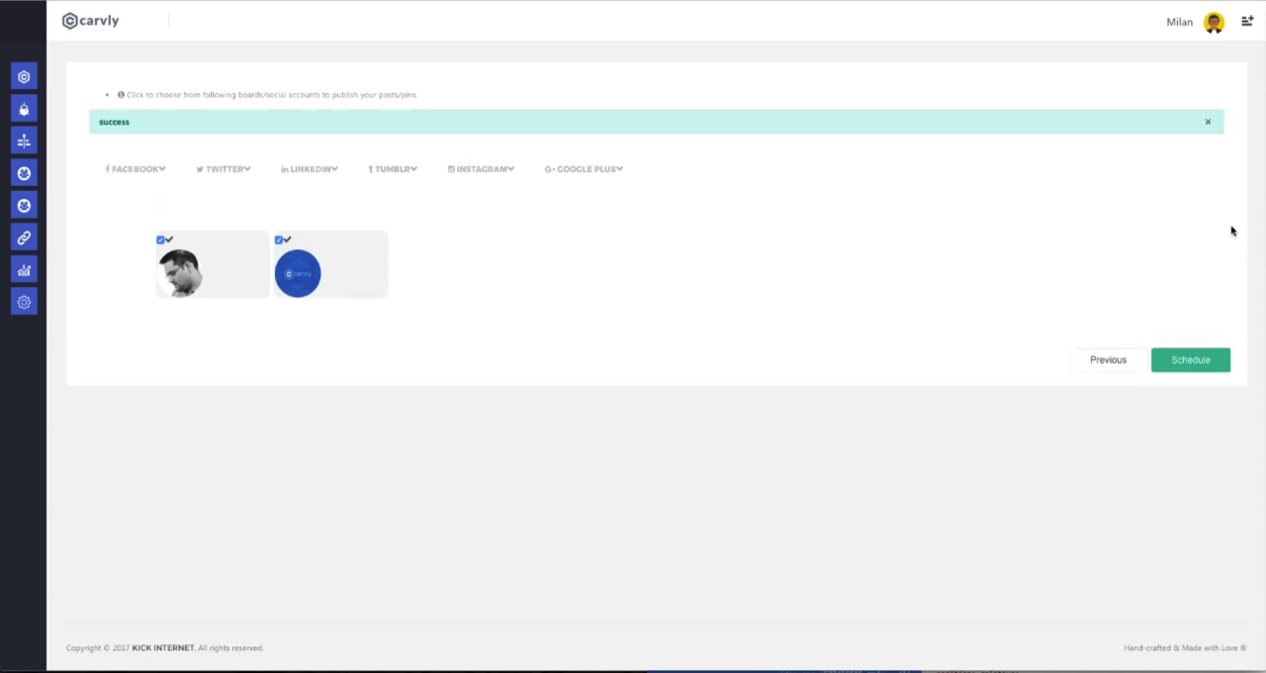
# Open the list of existing bots and toggle the status switch of "Bot Name".
pyautogui.moveTo(25, 236)
pyautogui.click(50, 109)
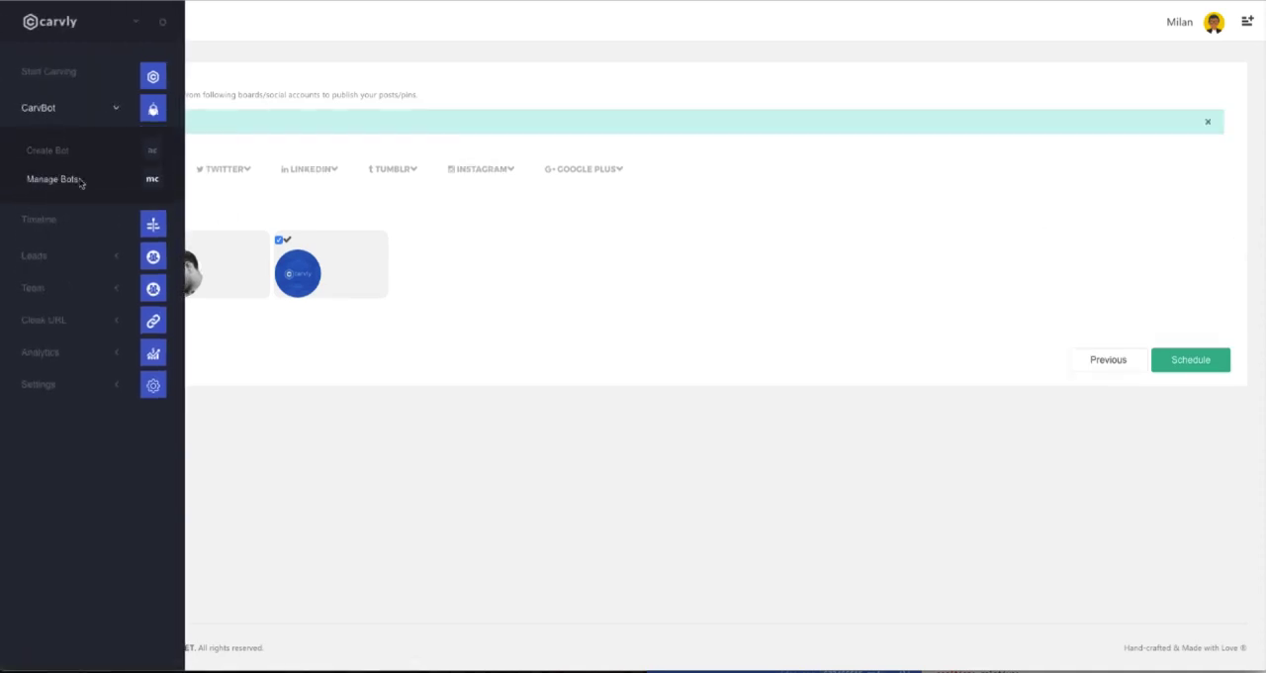
pyautogui.click(54, 179)
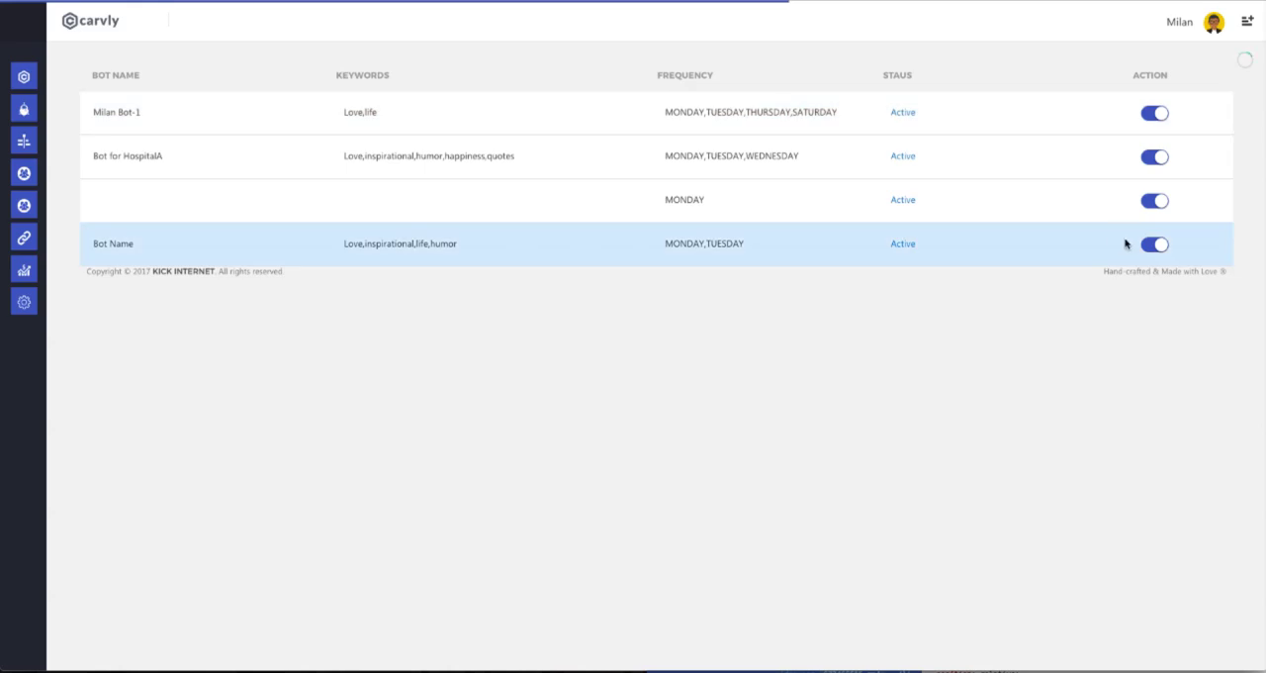
pyautogui.click(1160, 247)
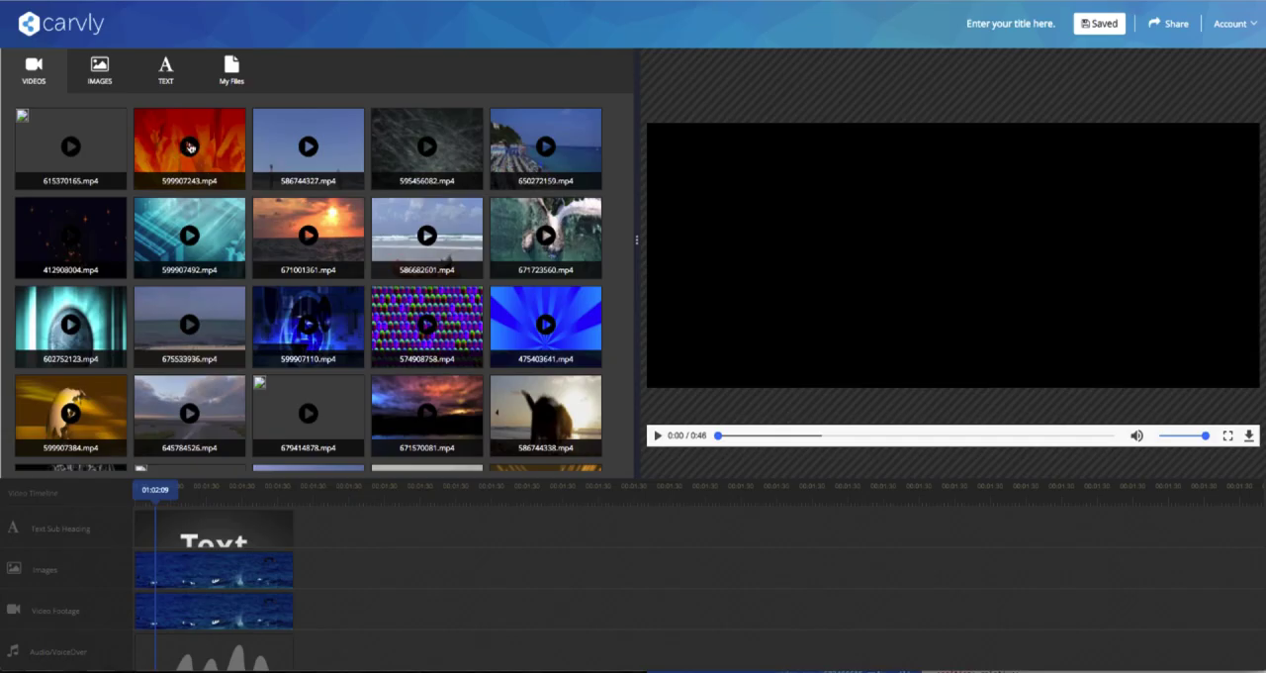
# Preview the stock clip 599907243.mp4 in the video builder, look at the image library and return to the videos.
pyautogui.click(191, 147)
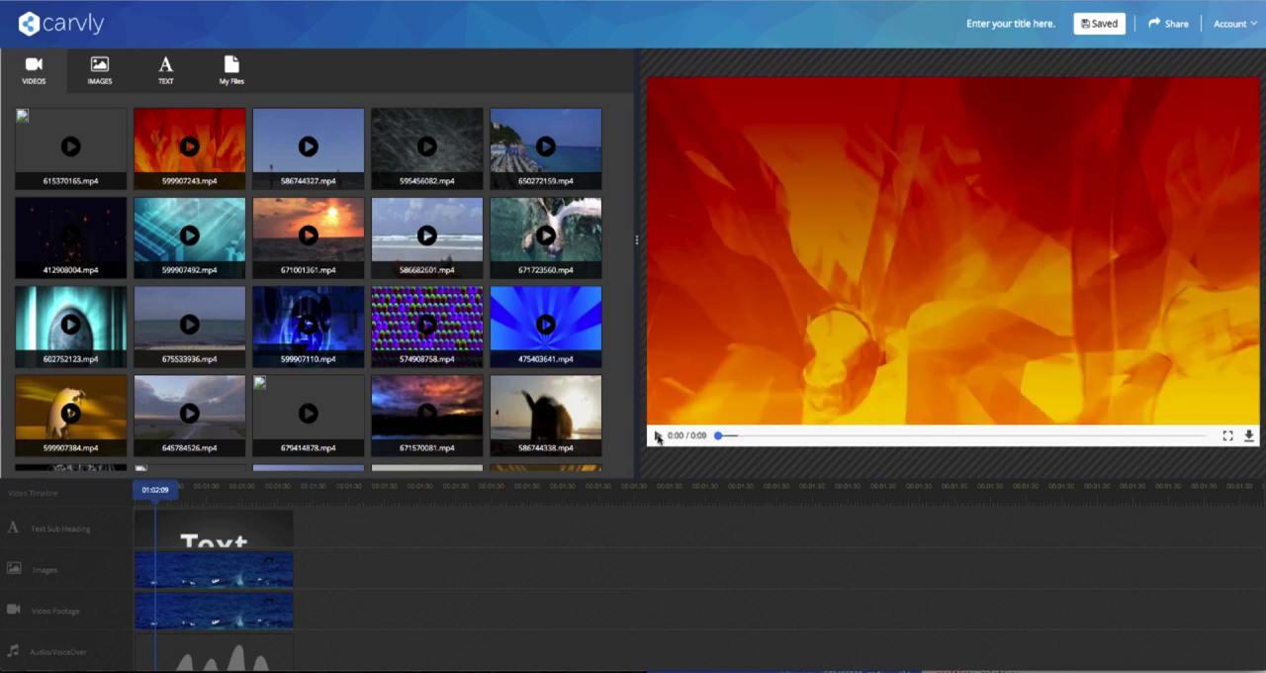
pyautogui.click(656, 435)
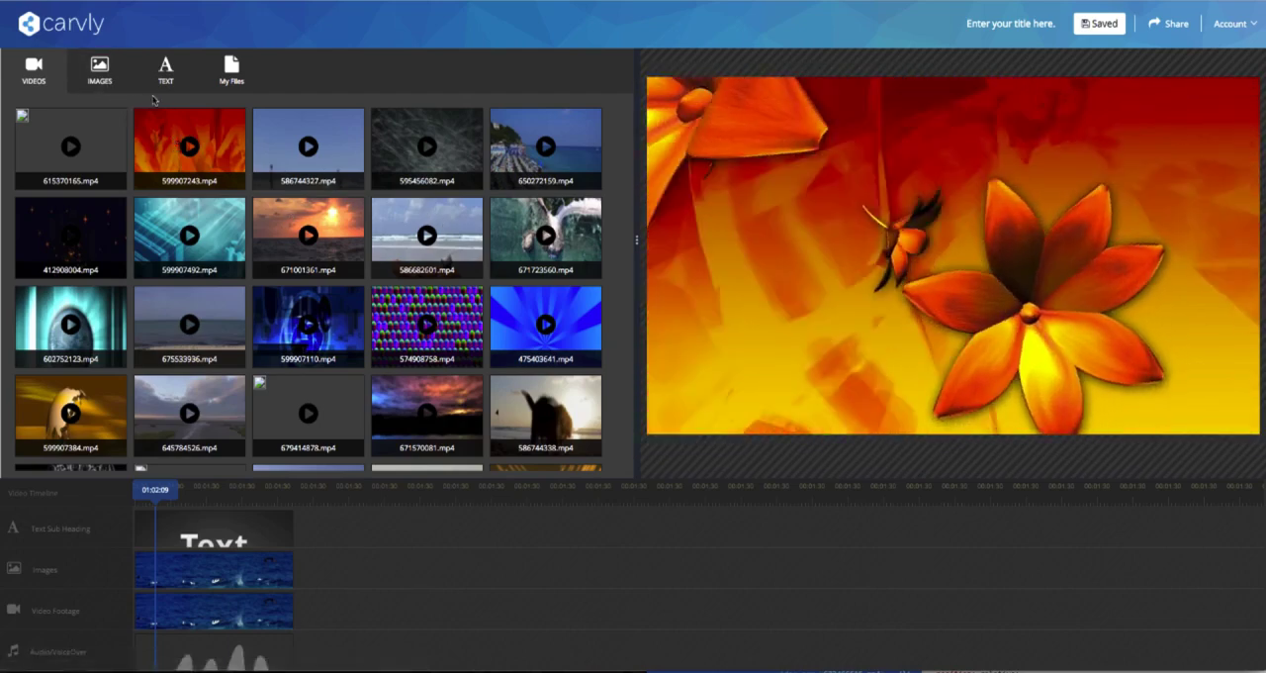
pyautogui.click(98, 72)
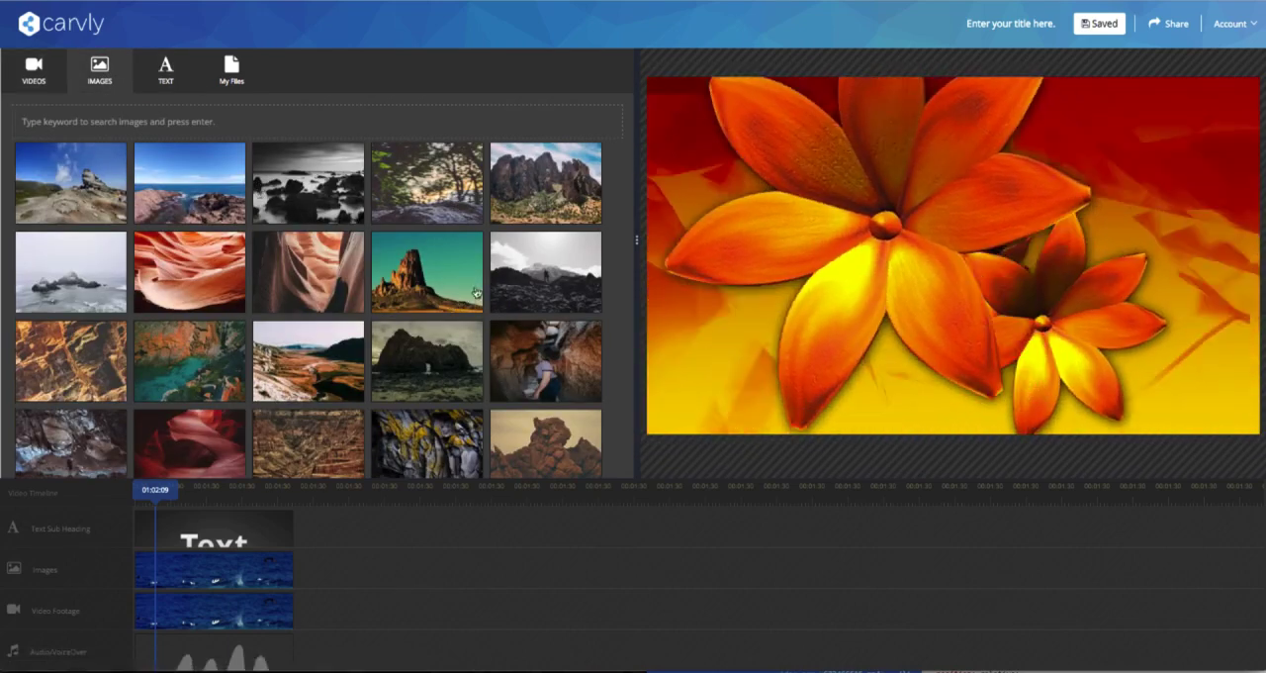
pyautogui.click(43, 72)
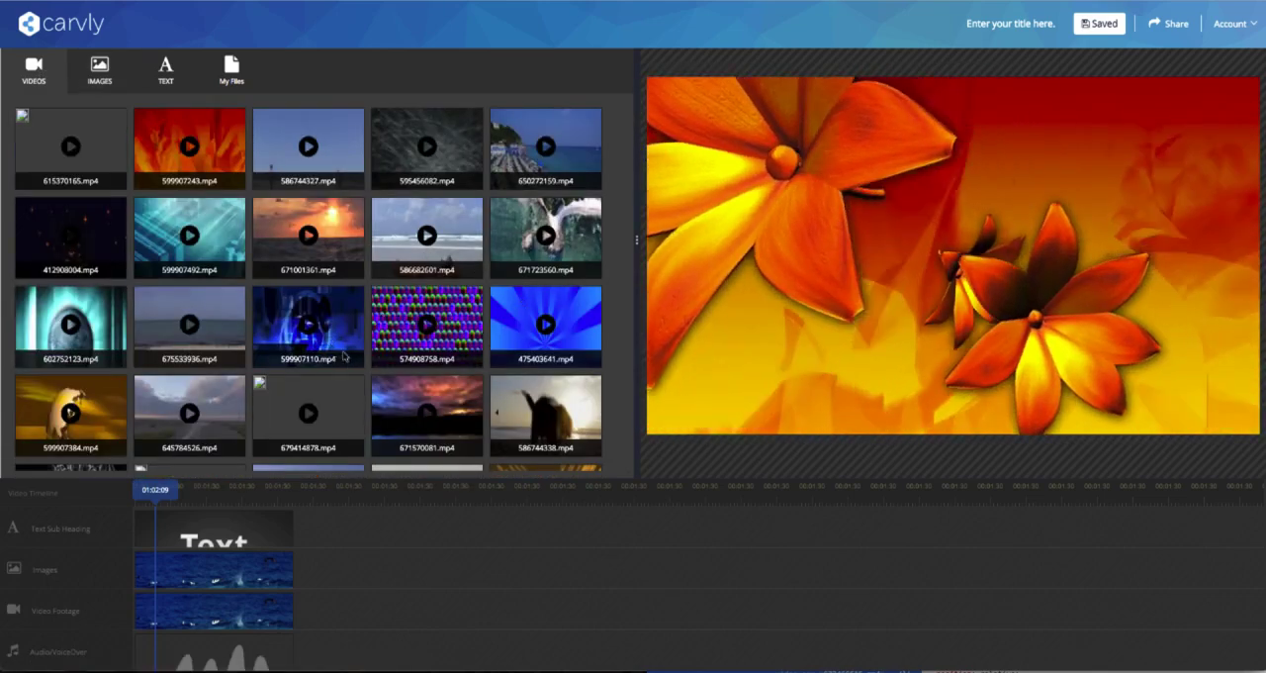
# Shift the text and image clips to a later start on the video timeline and move the playhead over them.
pyautogui.moveTo(218, 539); pyautogui.dragTo(309, 539)
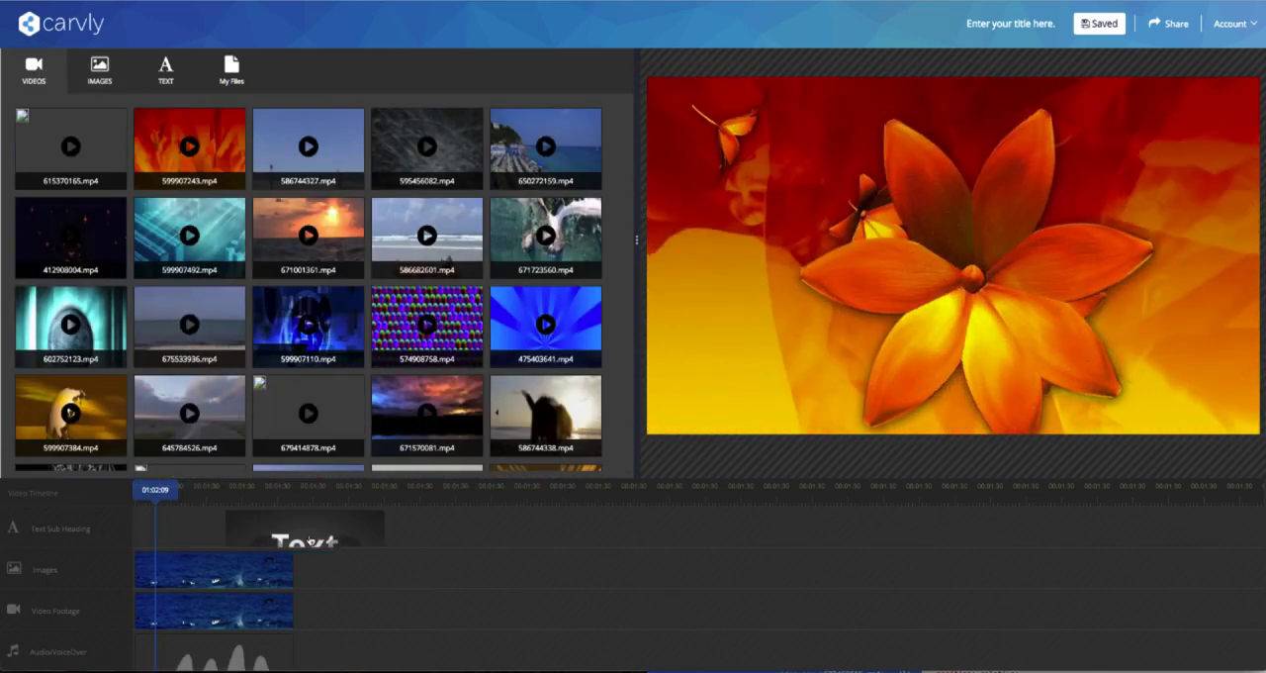
pyautogui.moveTo(216, 570); pyautogui.dragTo(318, 570)
pyautogui.moveTo(232, 611); pyautogui.dragTo(184, 613)
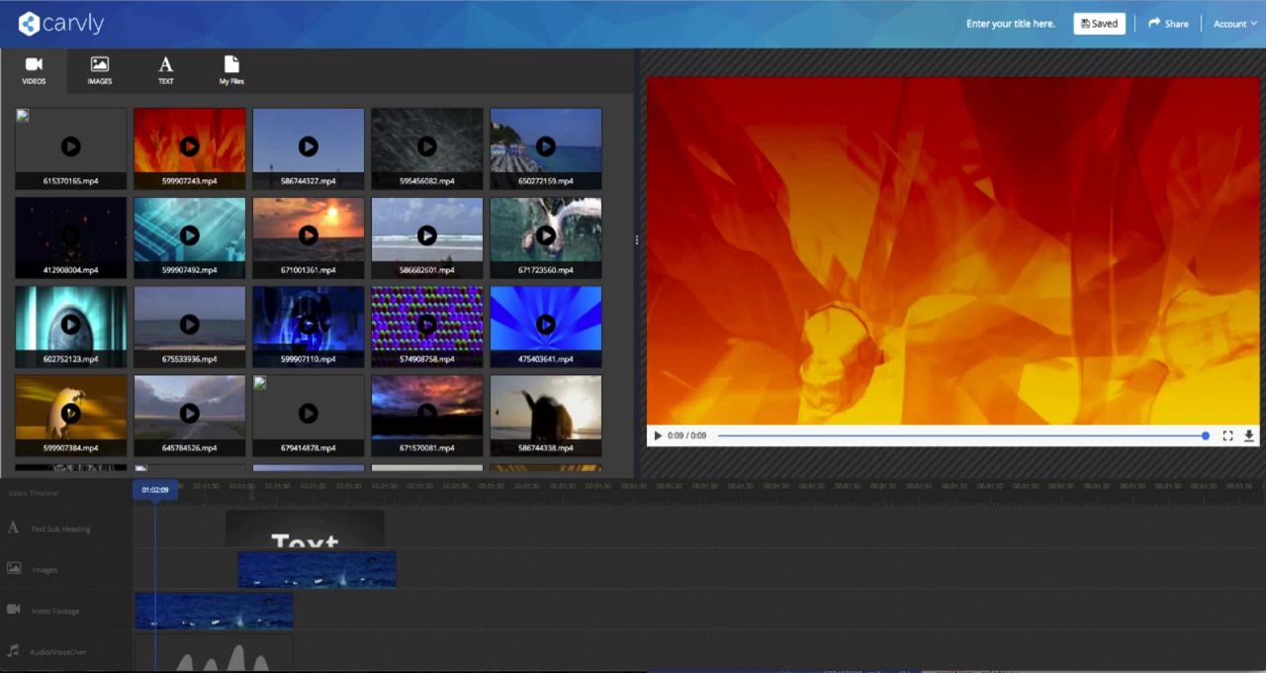
pyautogui.click(249, 493)
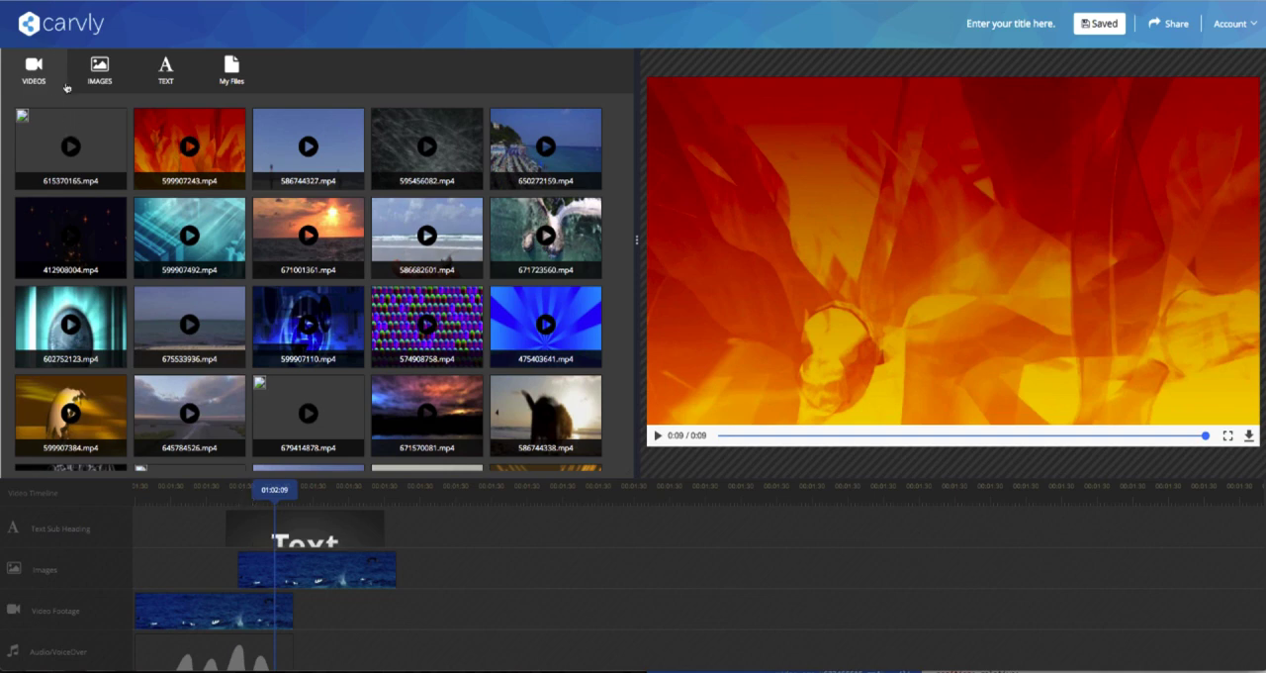
# Examine the upload areas for own videos, images and audio, and return to the stock videos.
pyautogui.click(96, 75)
pyautogui.click(237, 76)
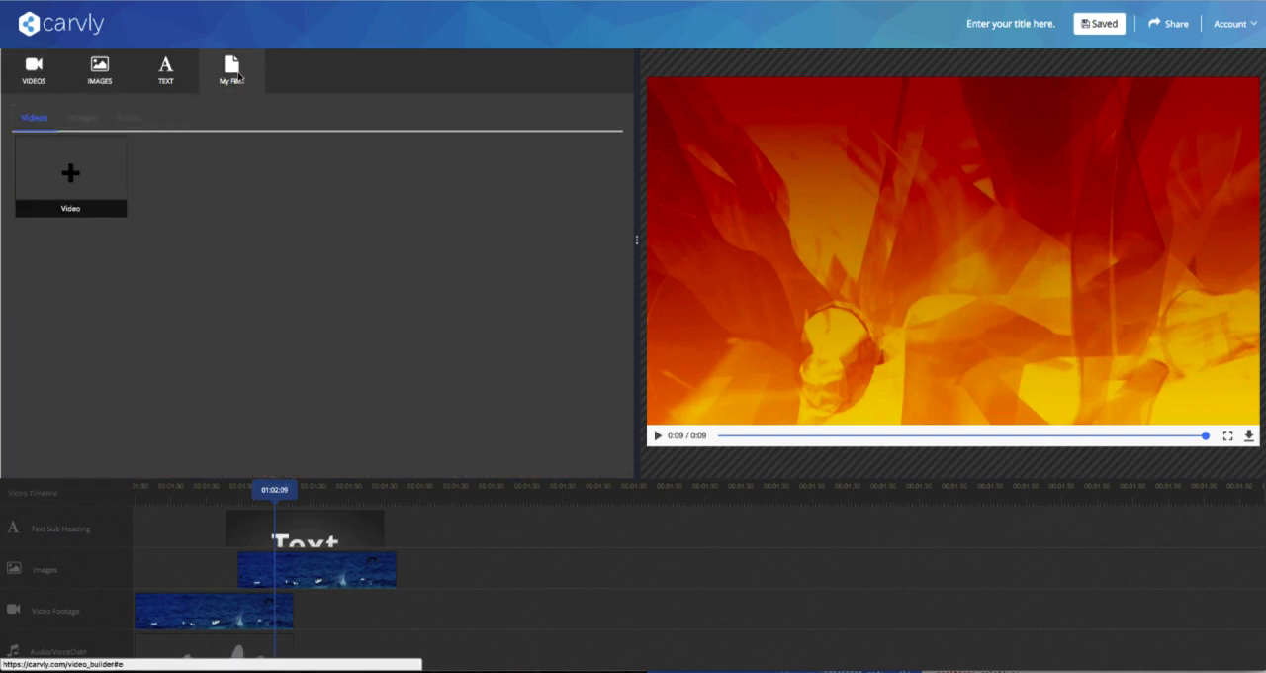
pyautogui.click(82, 117)
pyautogui.click(127, 117)
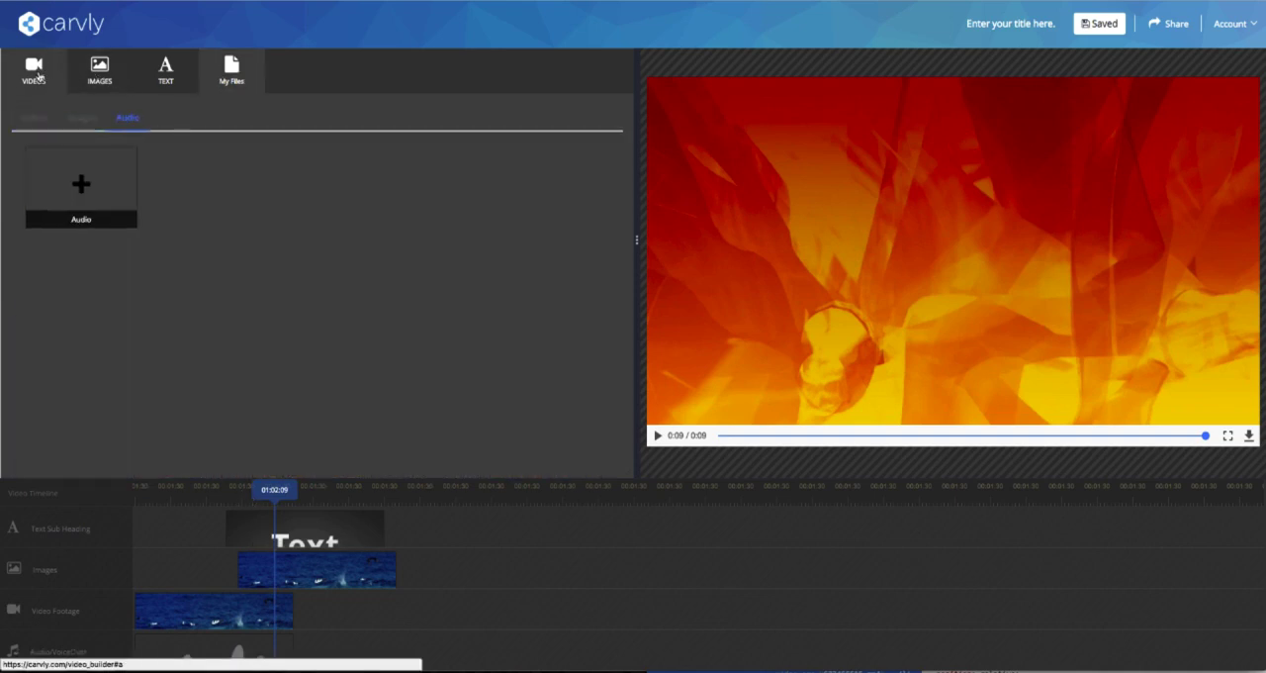
pyautogui.click(36, 71)
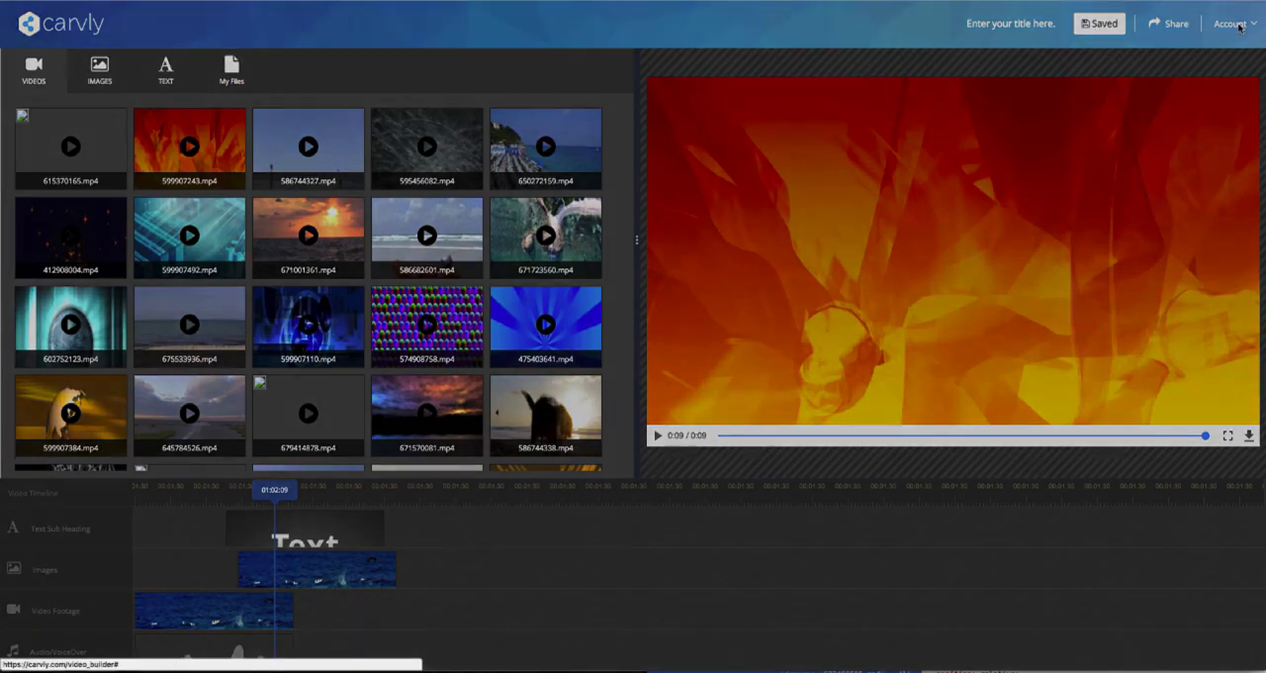
# Examine the account options available in the video builder.
pyautogui.click(1239, 27)
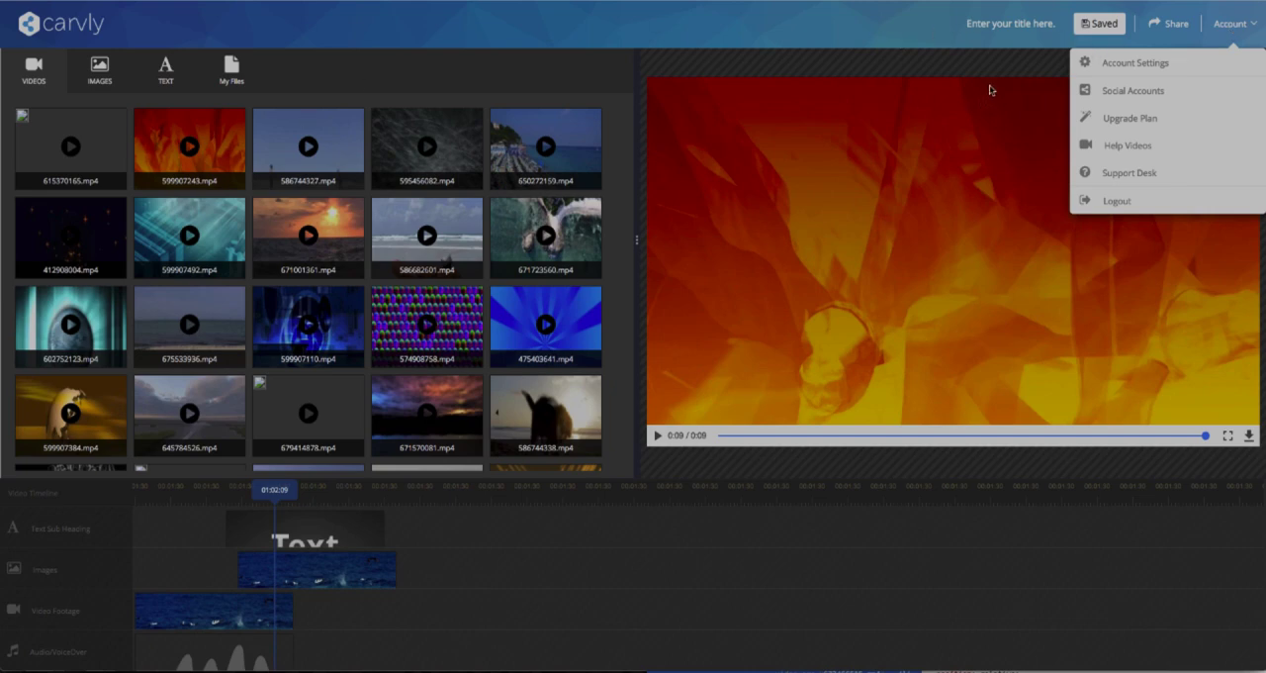
pyautogui.rightClick(850, 41)
pyautogui.click(828, 38)
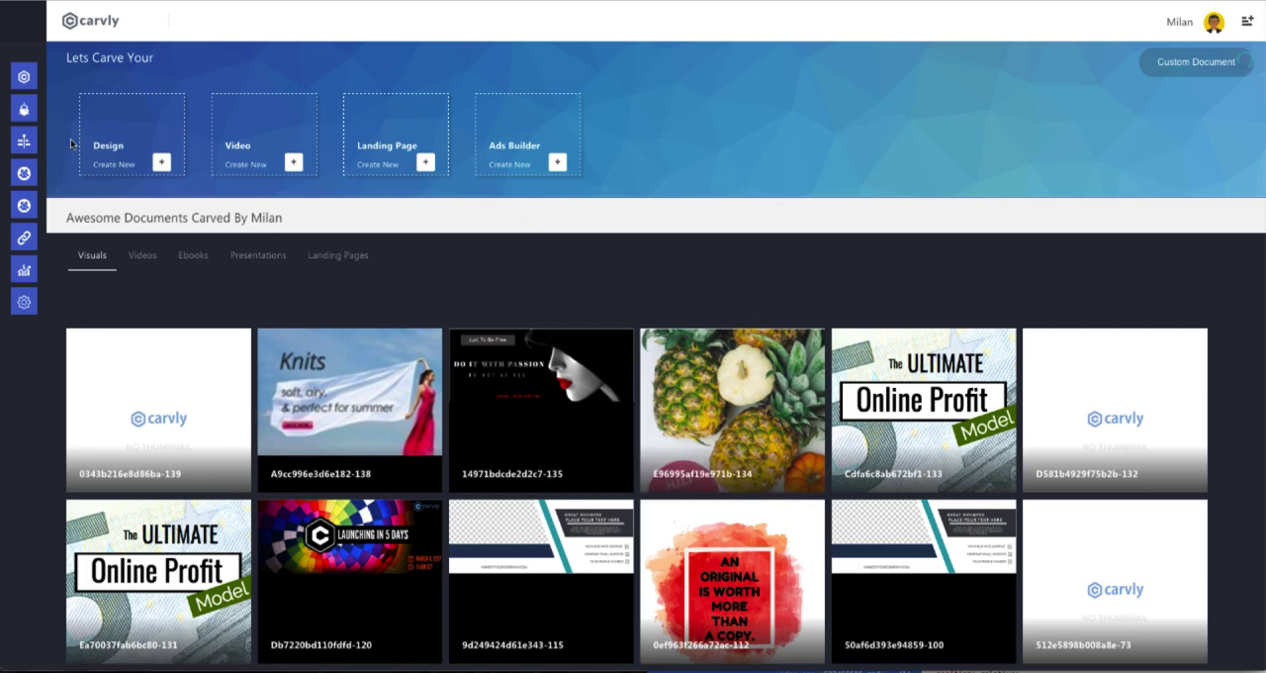
# Open the post timeline and review the published posts and the posts with errors.
pyautogui.moveTo(21, 110)
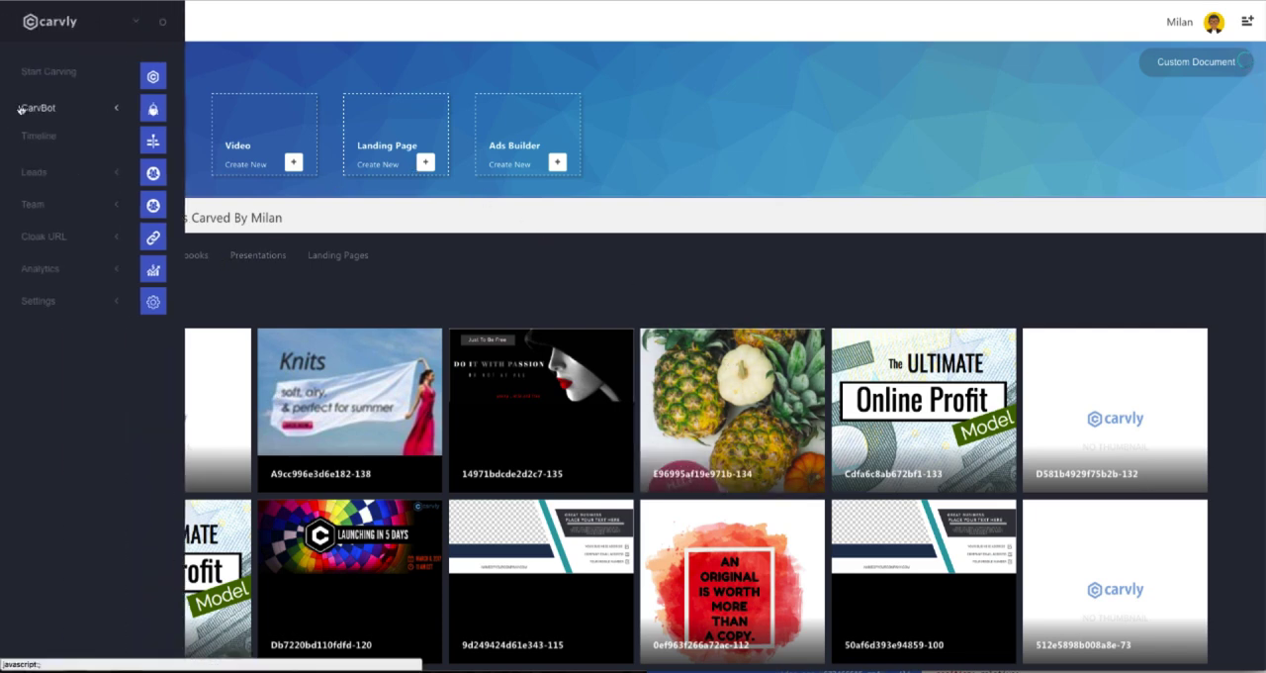
pyautogui.click(55, 143)
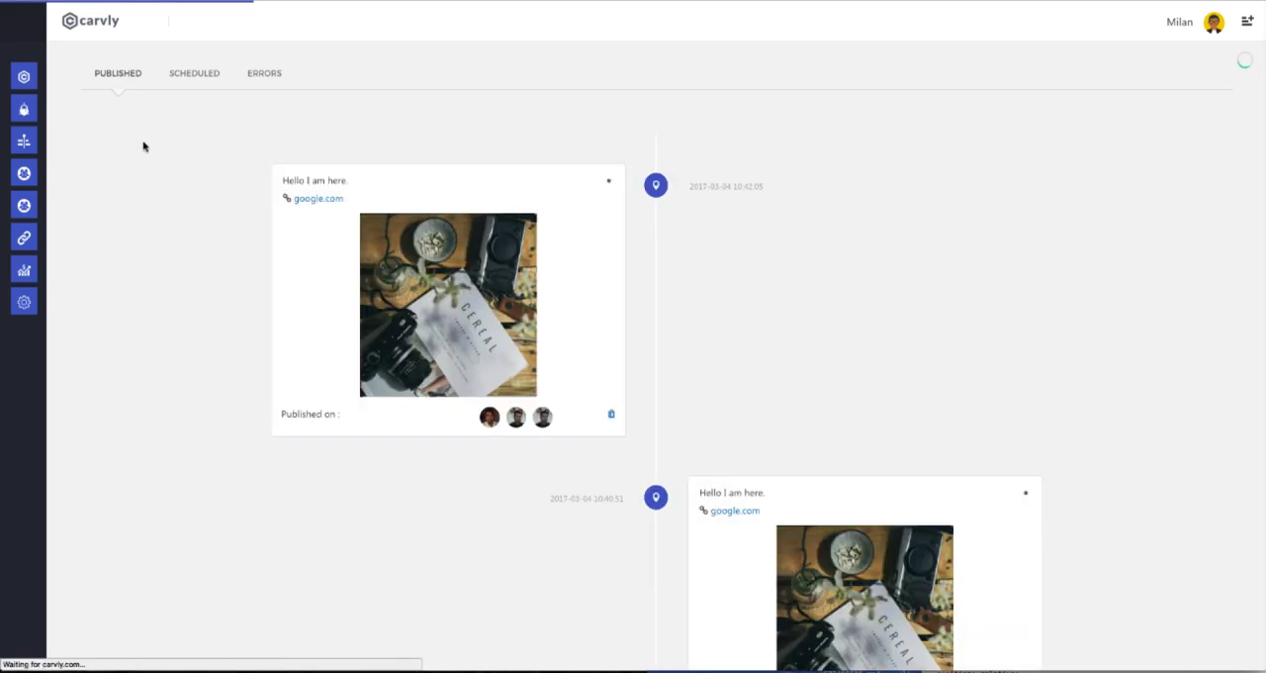
pyautogui.scroll(-10, 717, 342)
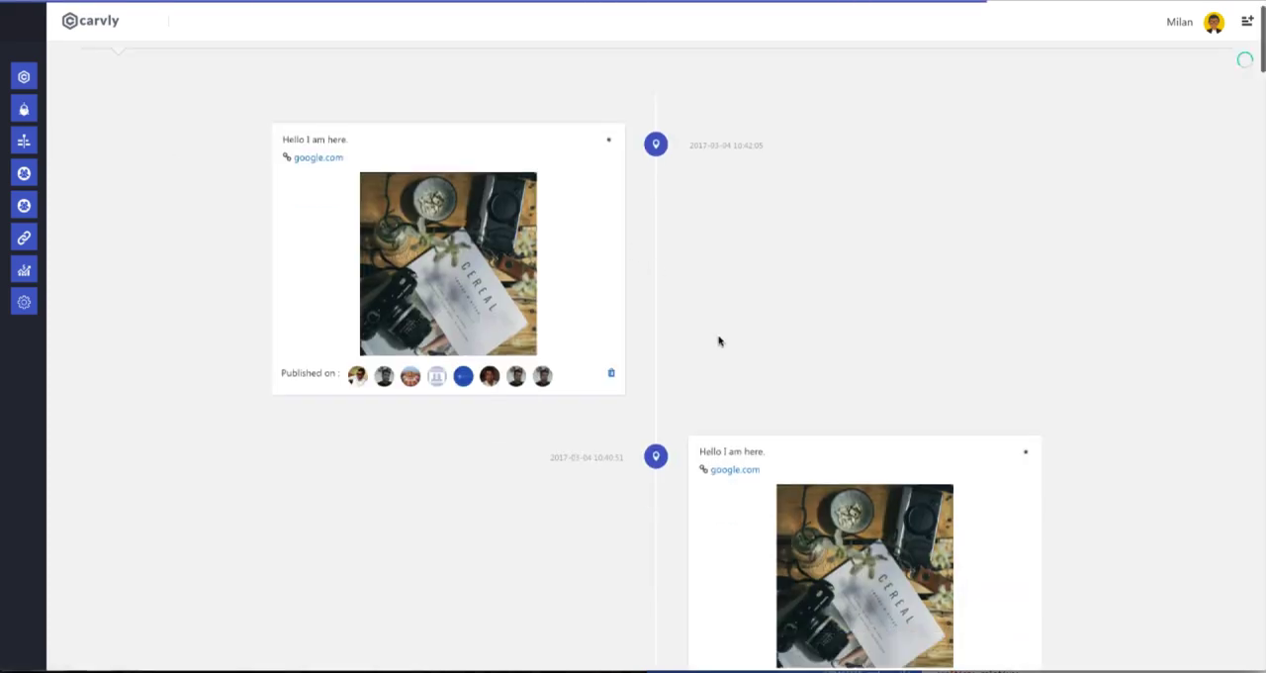
pyautogui.scroll(3, 700, 321)
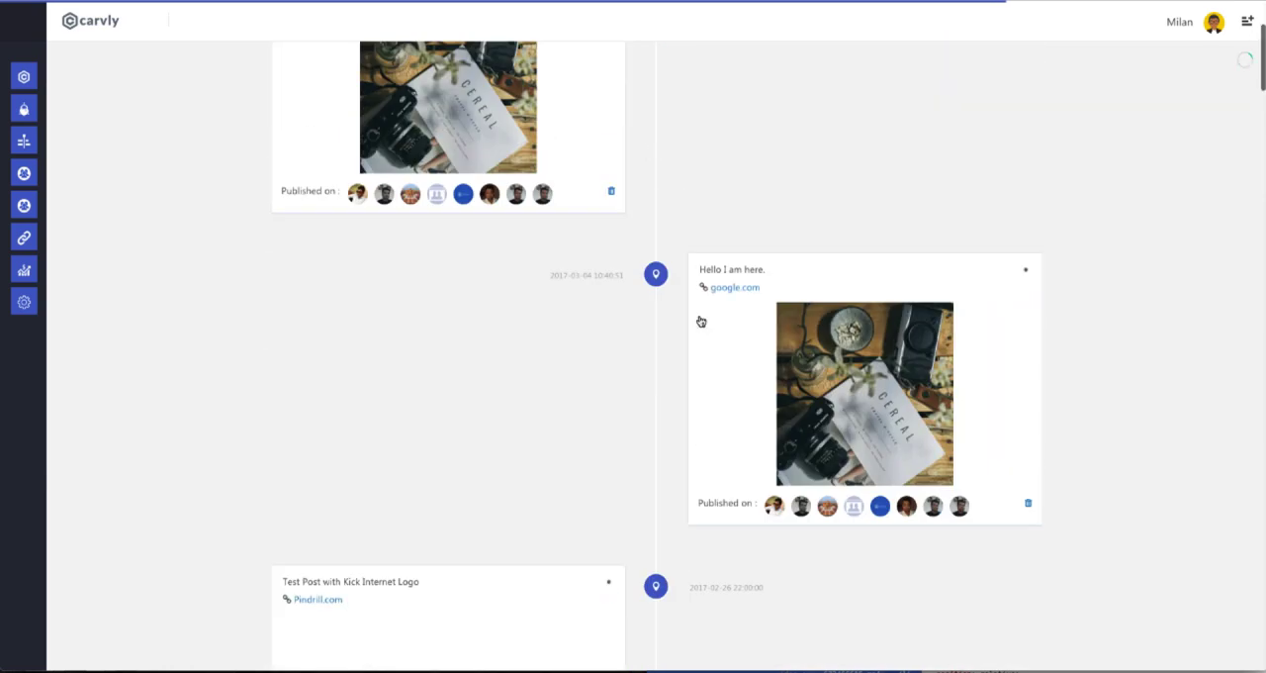
pyautogui.scroll(4, 246, 291)
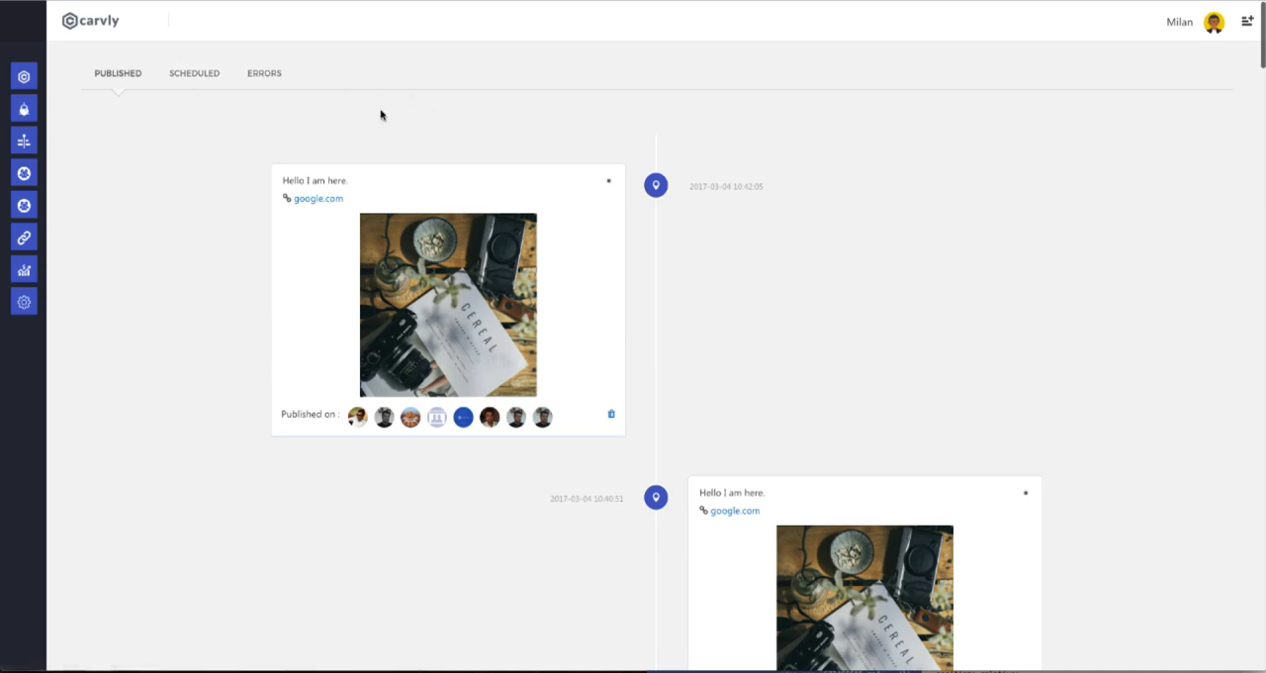
pyautogui.click(252, 81)
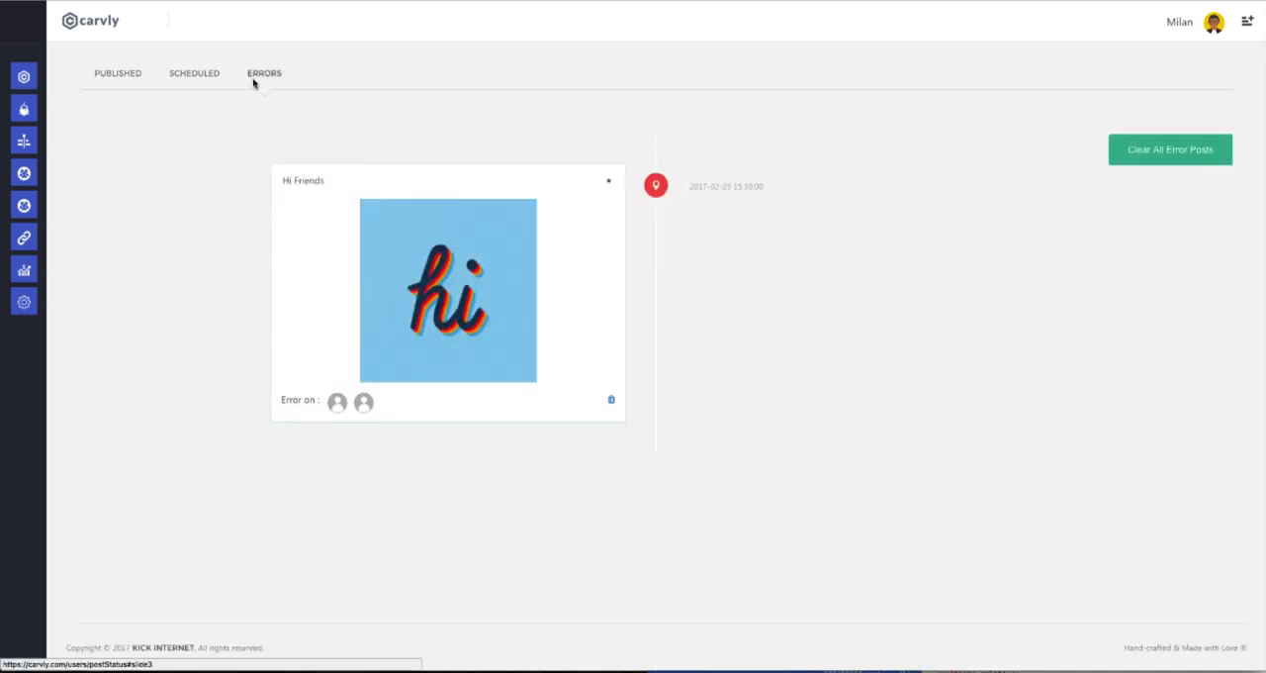
pyautogui.click(127, 81)
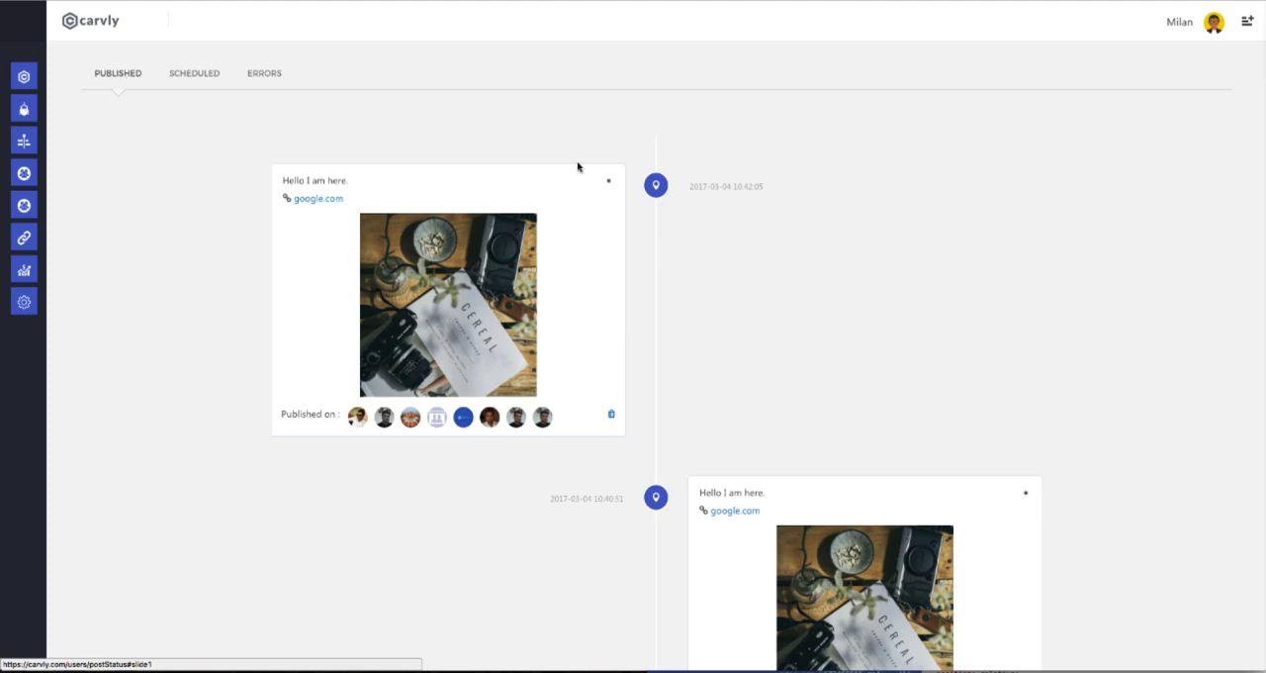
# Open the list of captured leads and look over their contact details and source URLs.
pyautogui.moveTo(20, 141)
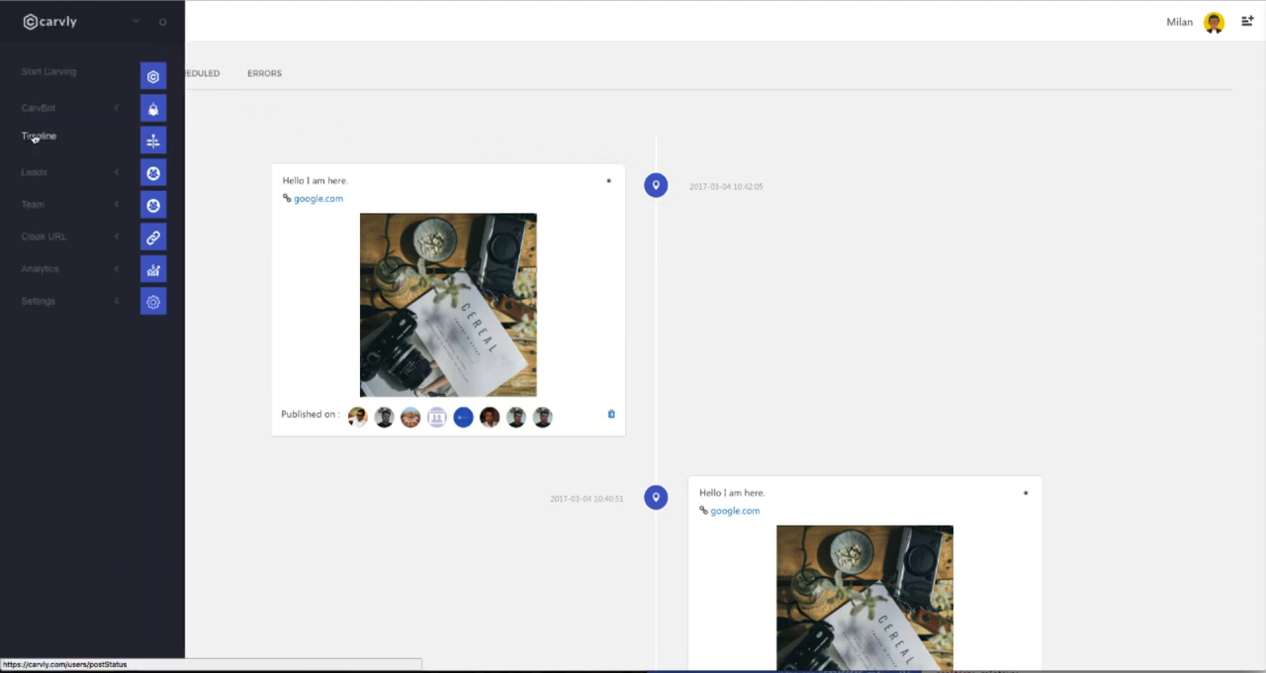
pyautogui.click(46, 173)
pyautogui.click(54, 215)
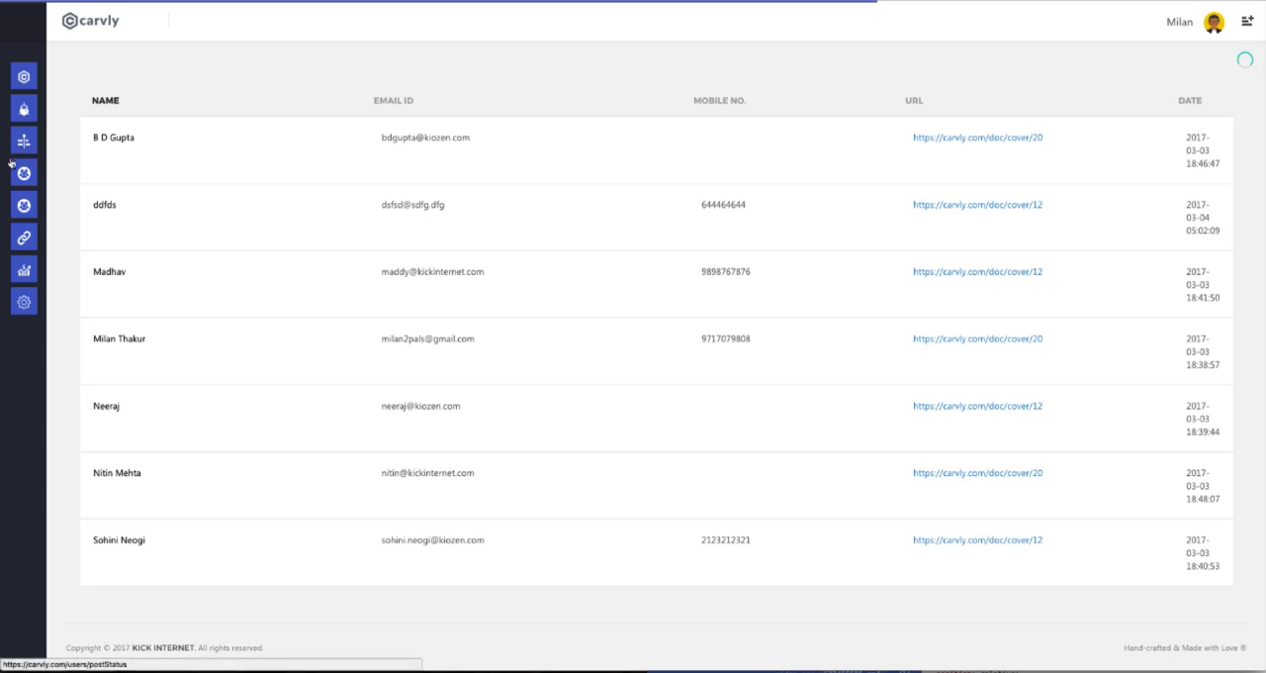
pyautogui.moveTo(40, 133)
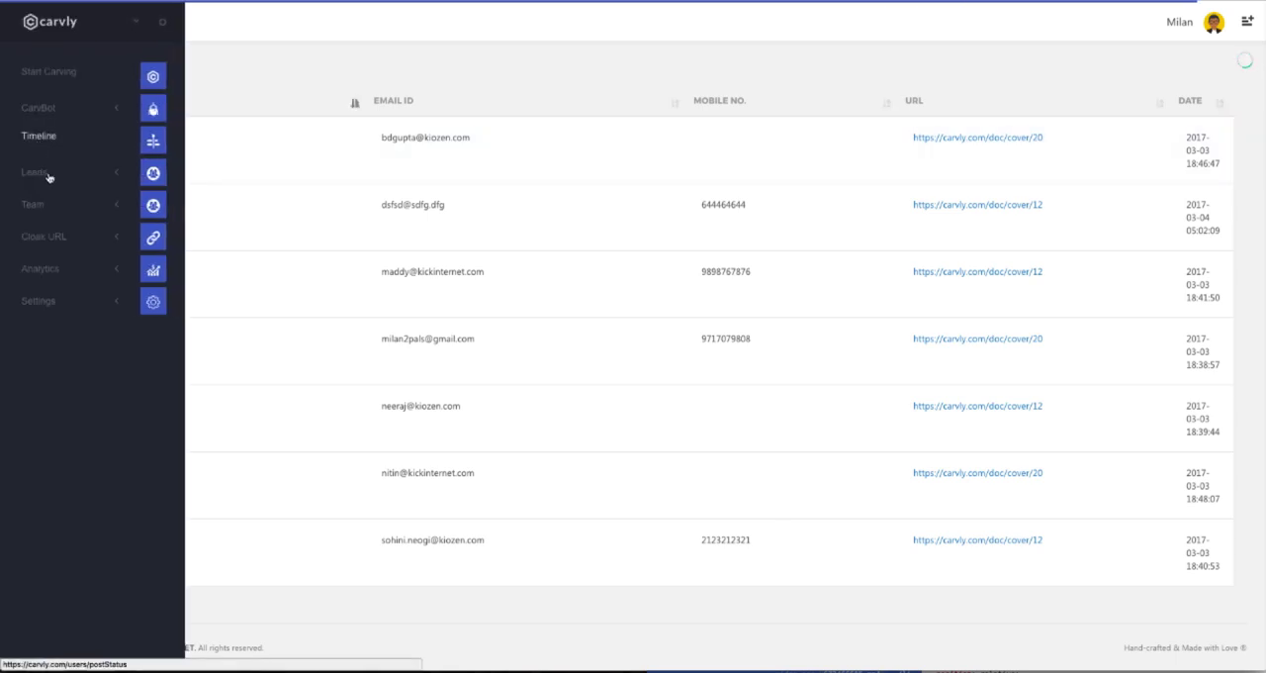
# Open the campaign list under the leads section and review each campaign's URL, views, downloads and publish setting.
pyautogui.click(47, 174)
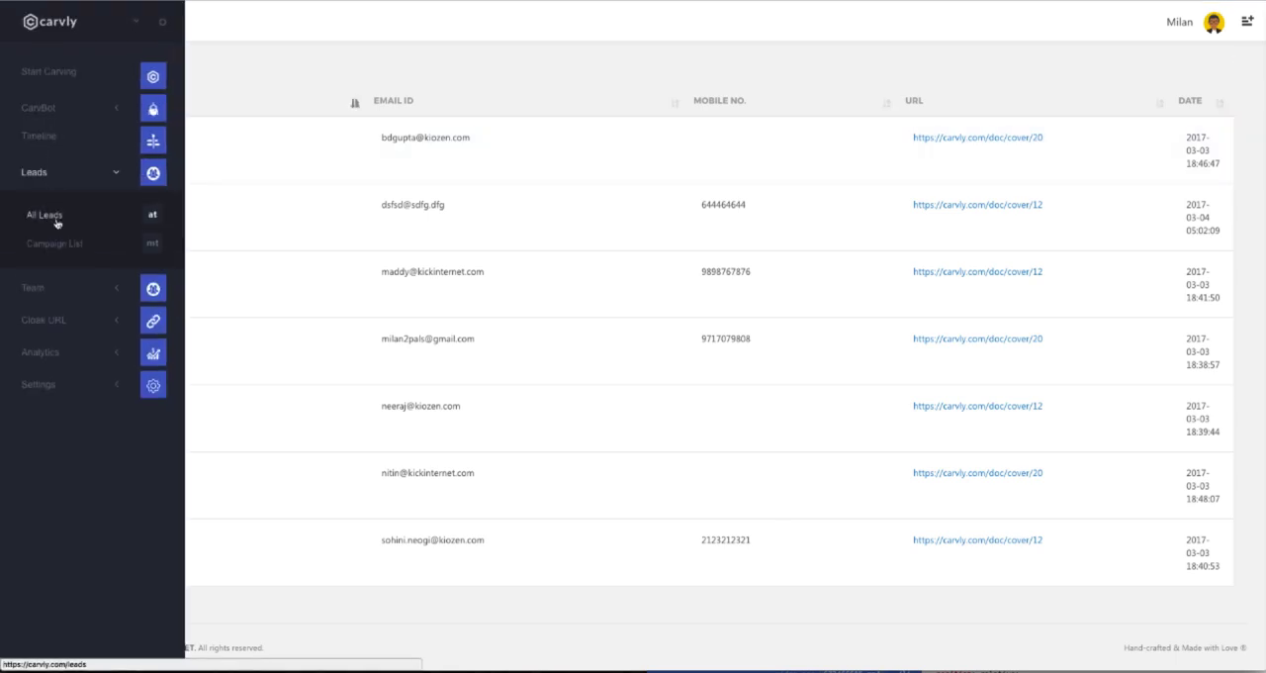
pyautogui.click(73, 244)
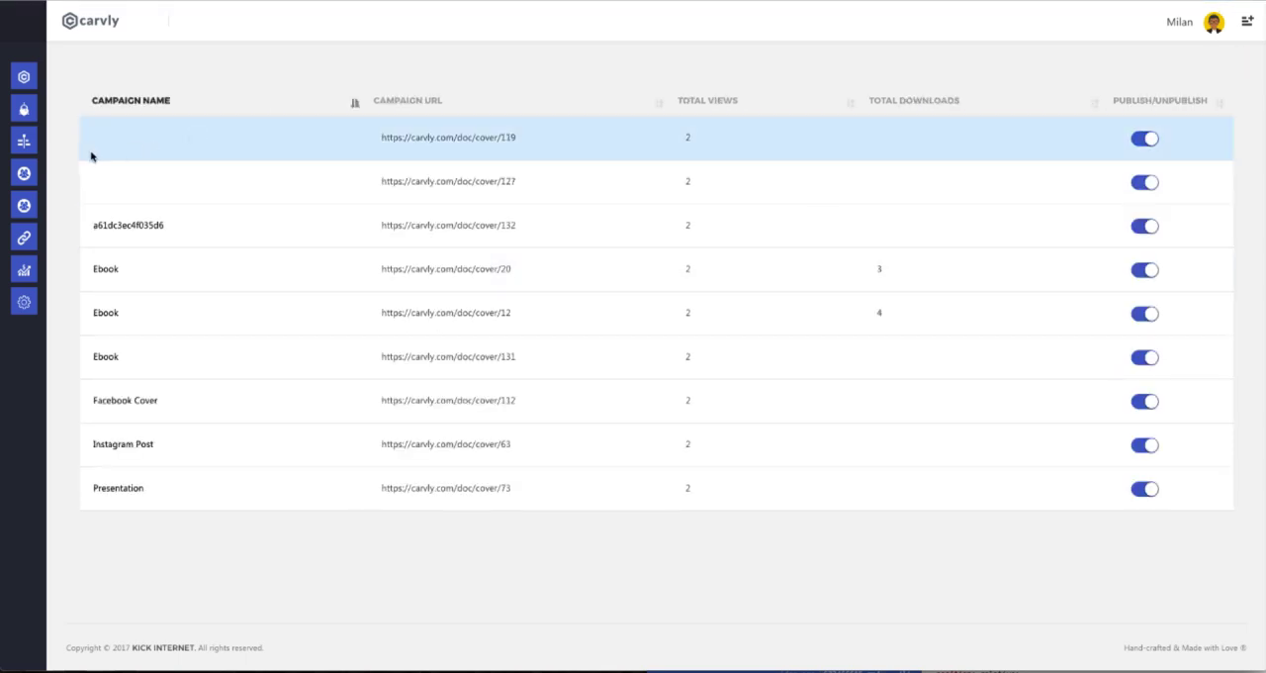
# Open the team management list and look over the members' user names, statuses and available actions.
pyautogui.moveTo(39, 160)
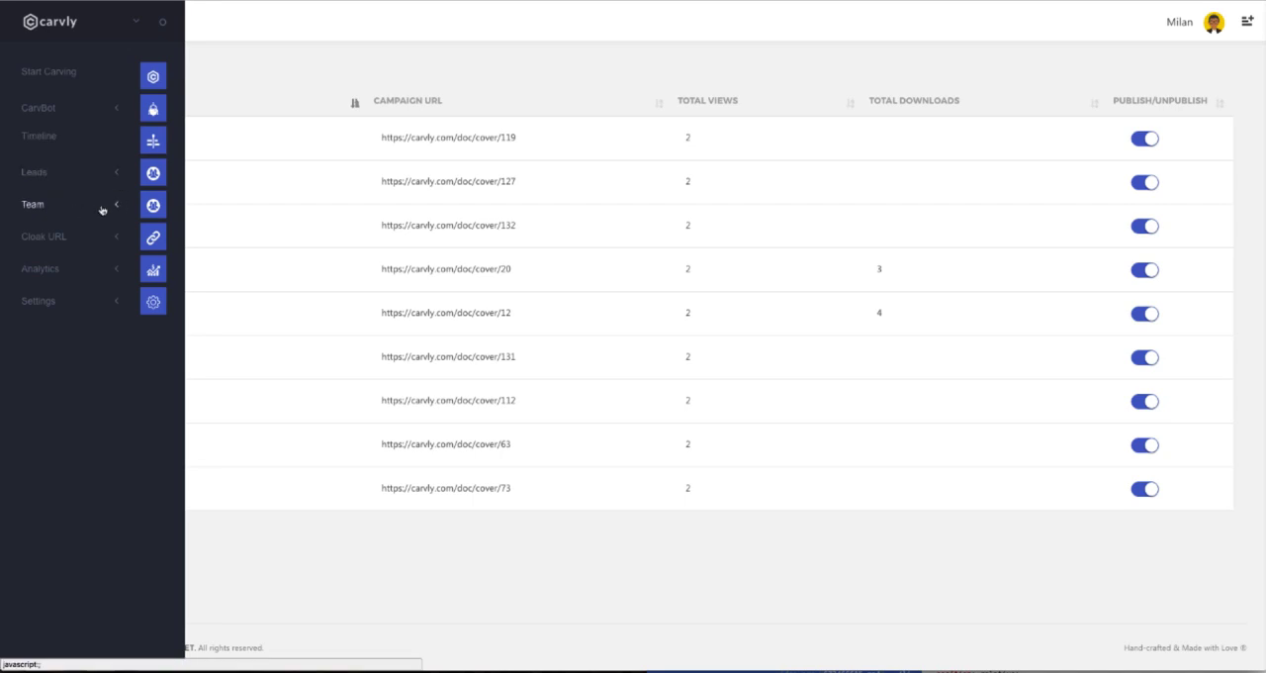
pyautogui.click(103, 210)
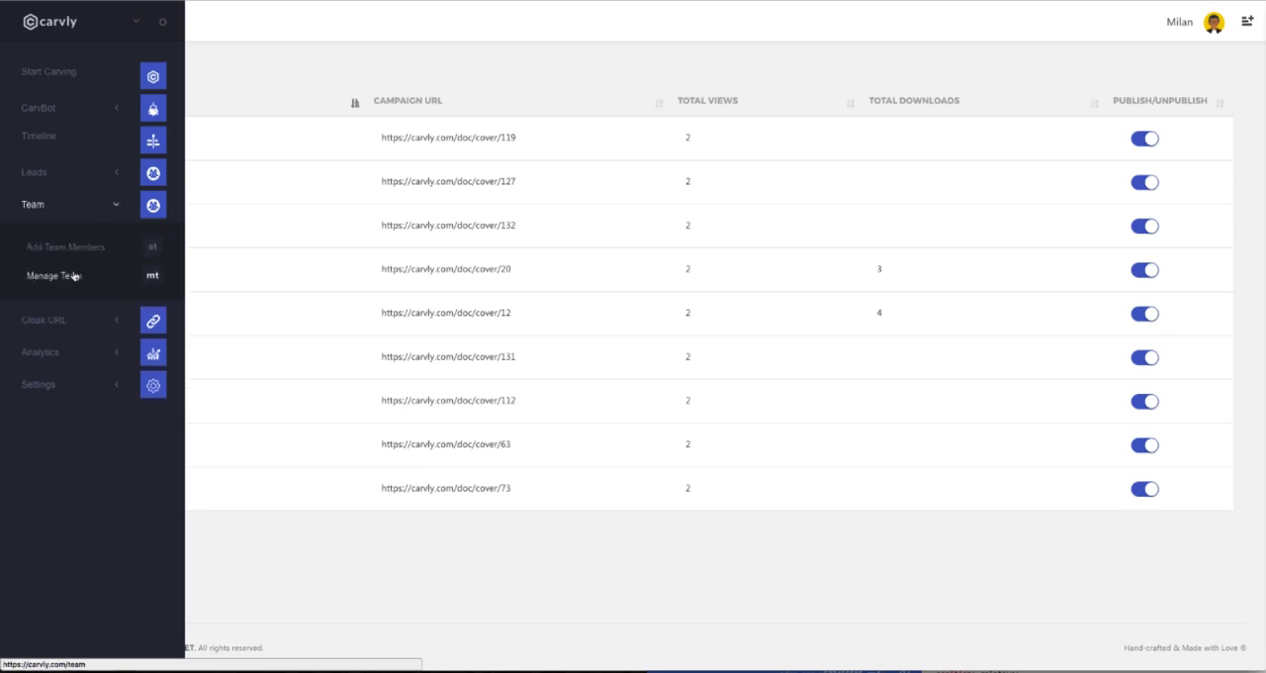
pyautogui.click(75, 277)
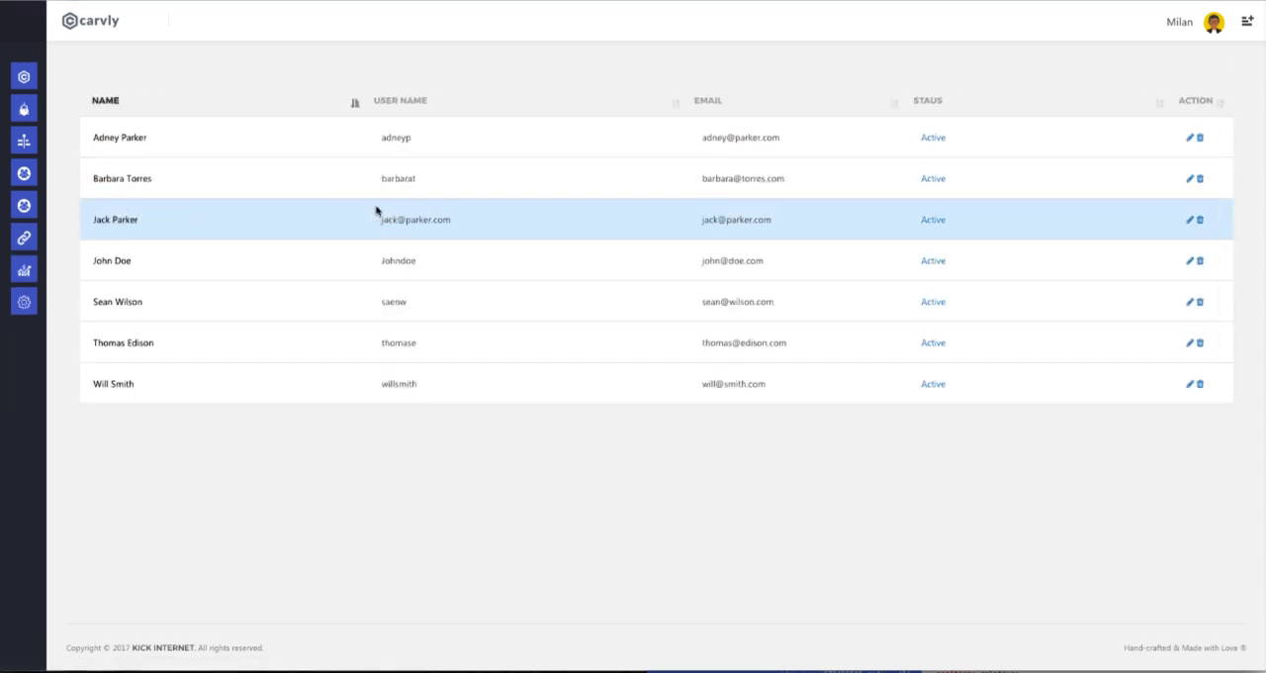
# Open the URL cloaking form and look over the Cloak URL options.
pyautogui.moveTo(23, 238)
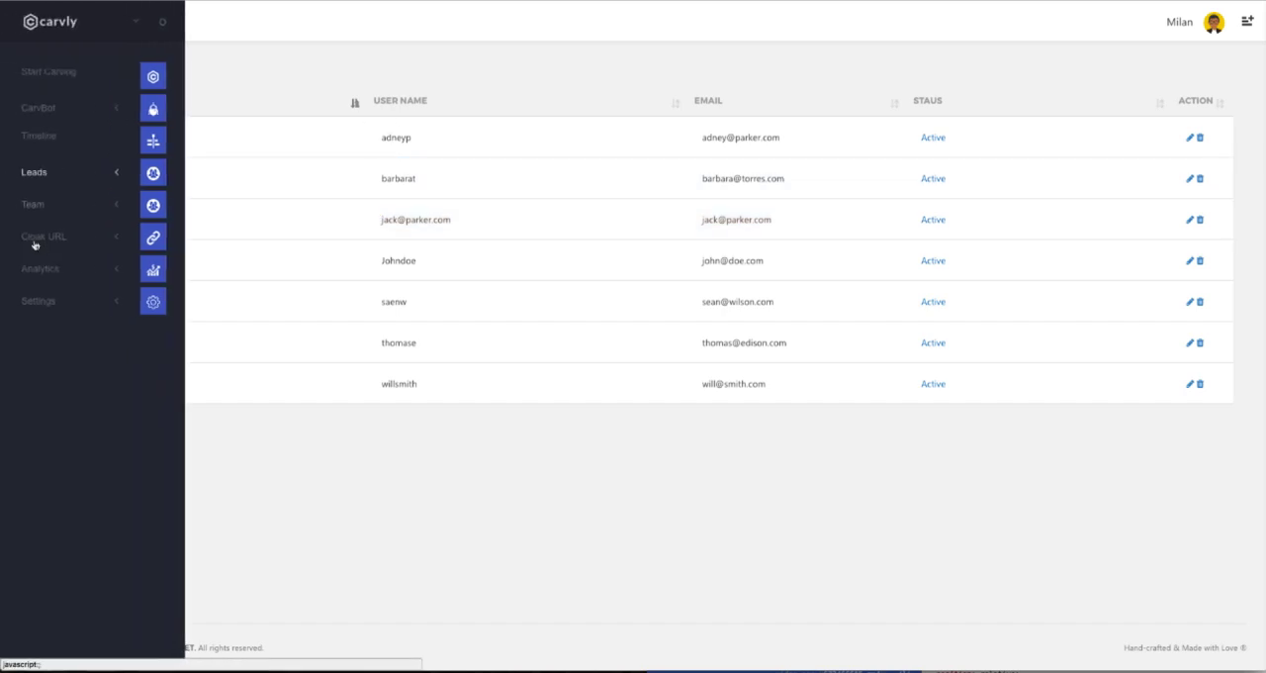
pyautogui.click(61, 240)
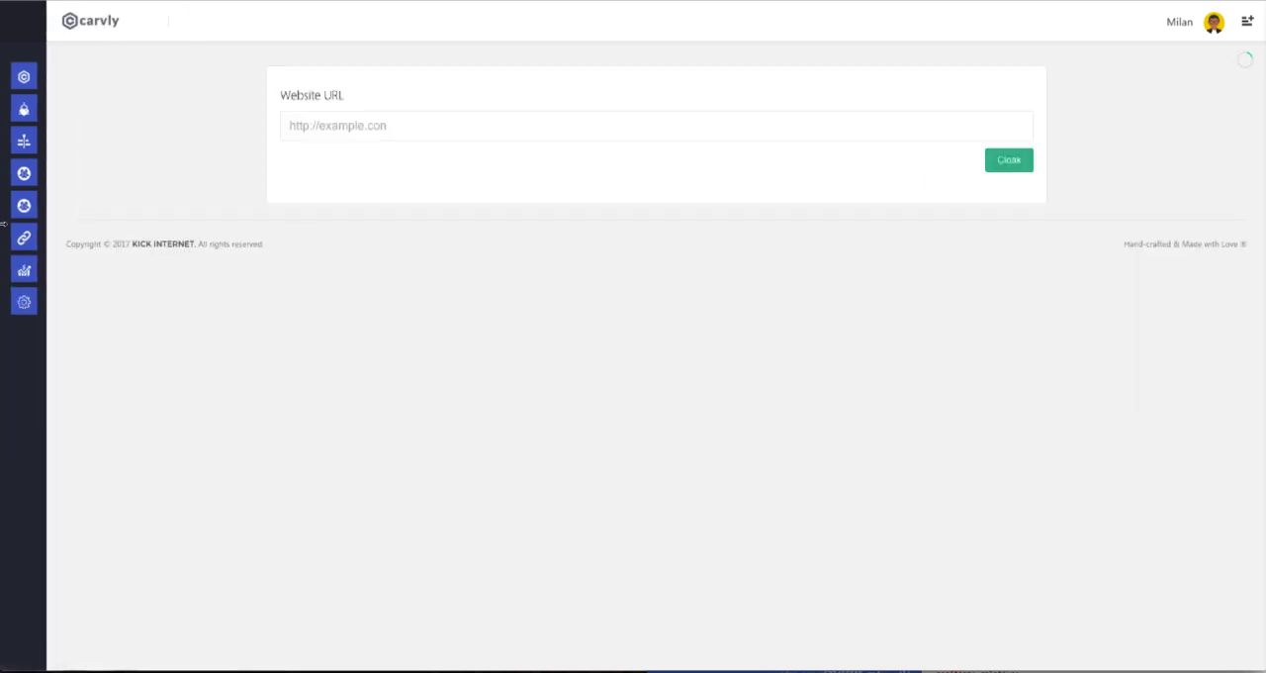
pyautogui.moveTo(29, 232)
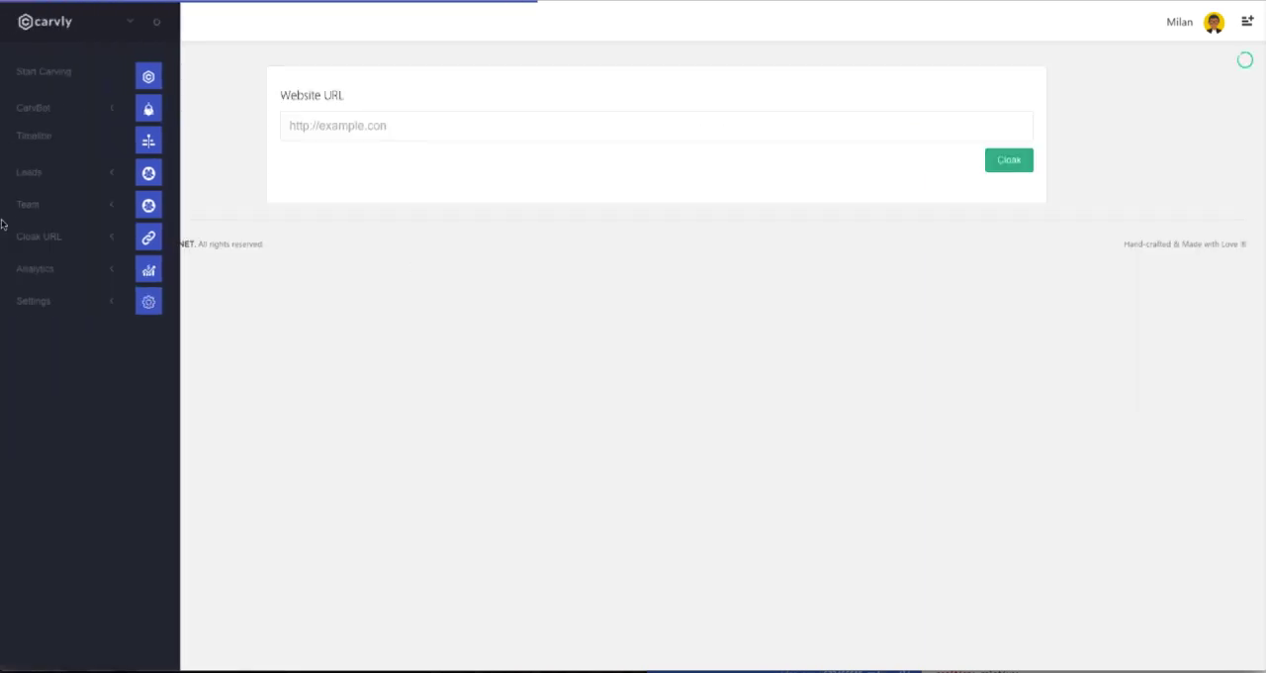
pyautogui.click(64, 242)
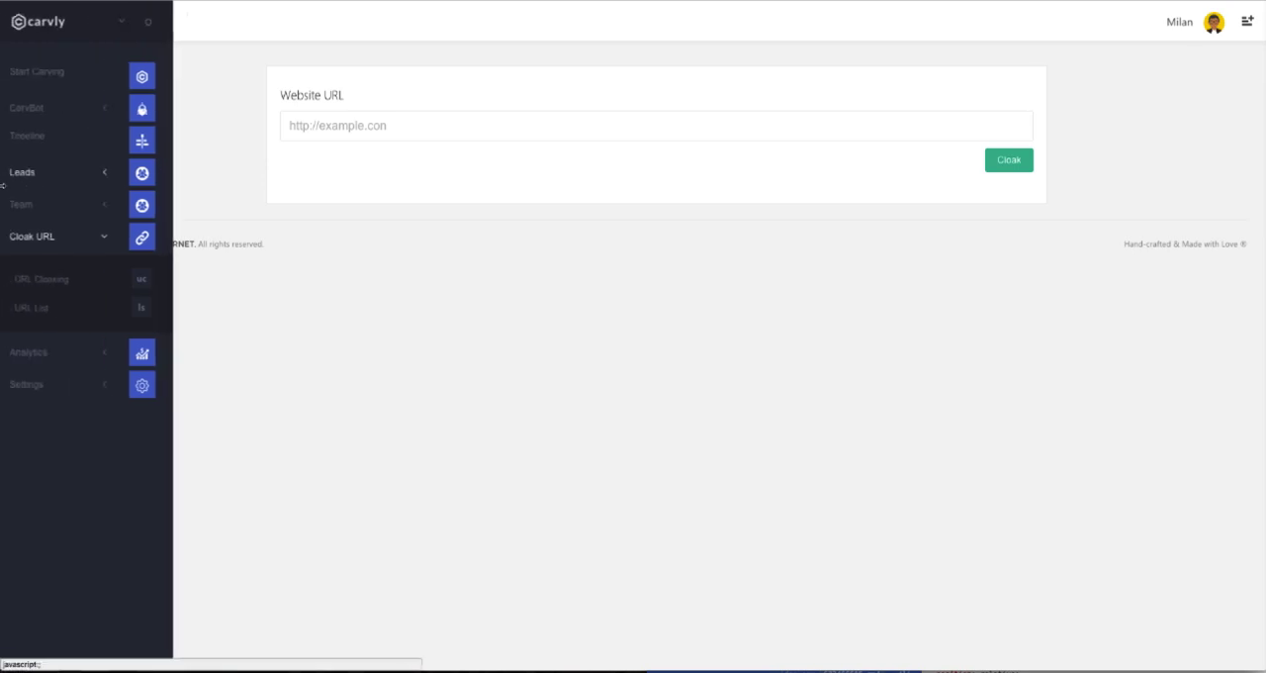
pyautogui.moveTo(139, 259)
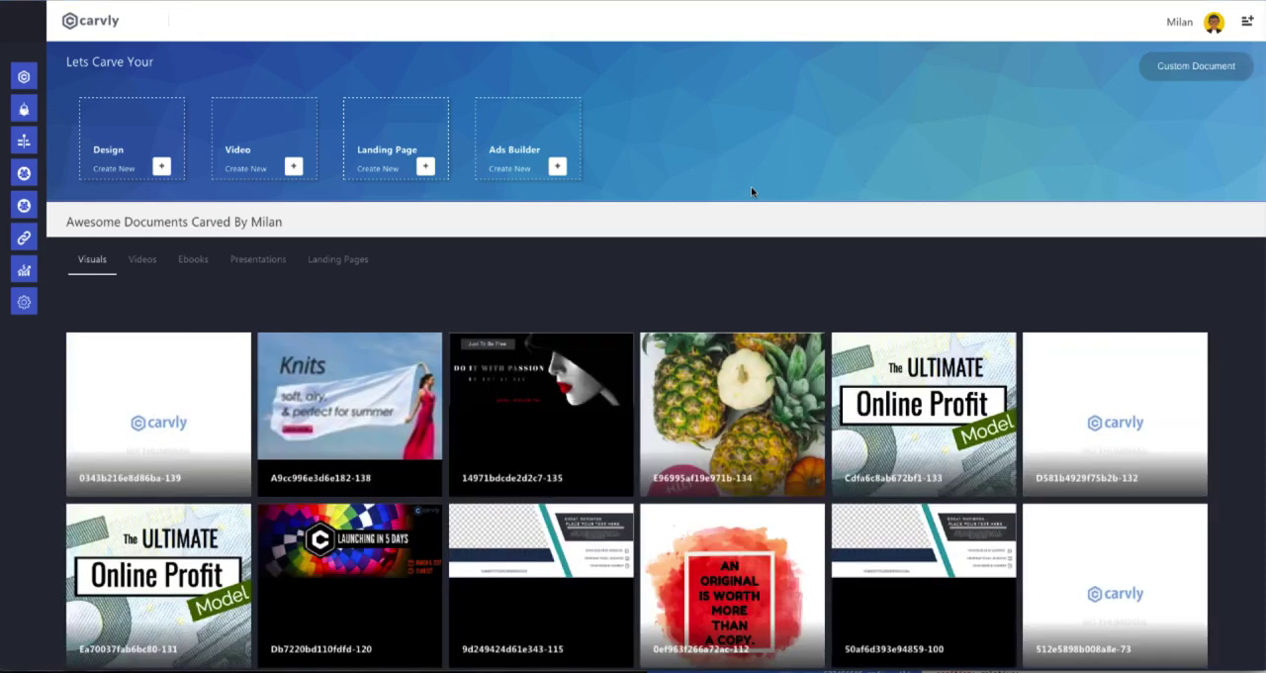
# Log out of the current account from the profile options to return to the sign-in page.
pyautogui.click(1209, 24)
pyautogui.click(1165, 162)
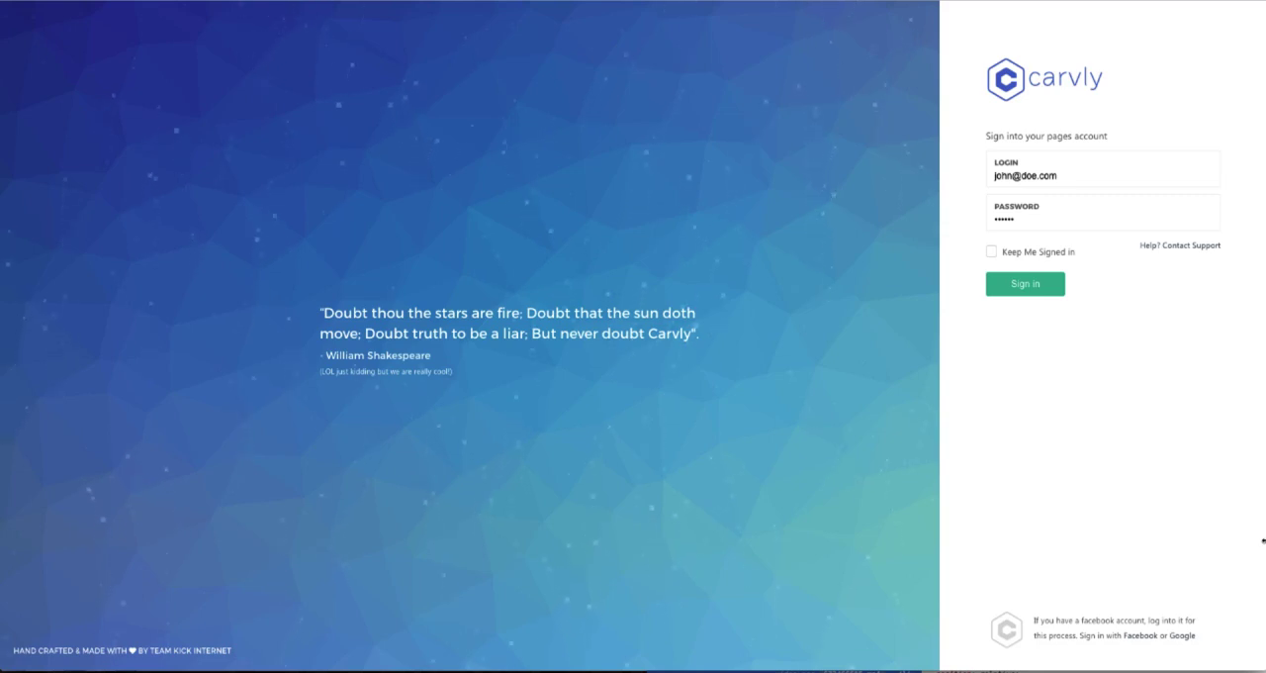
pyautogui.moveTo(670, 645)
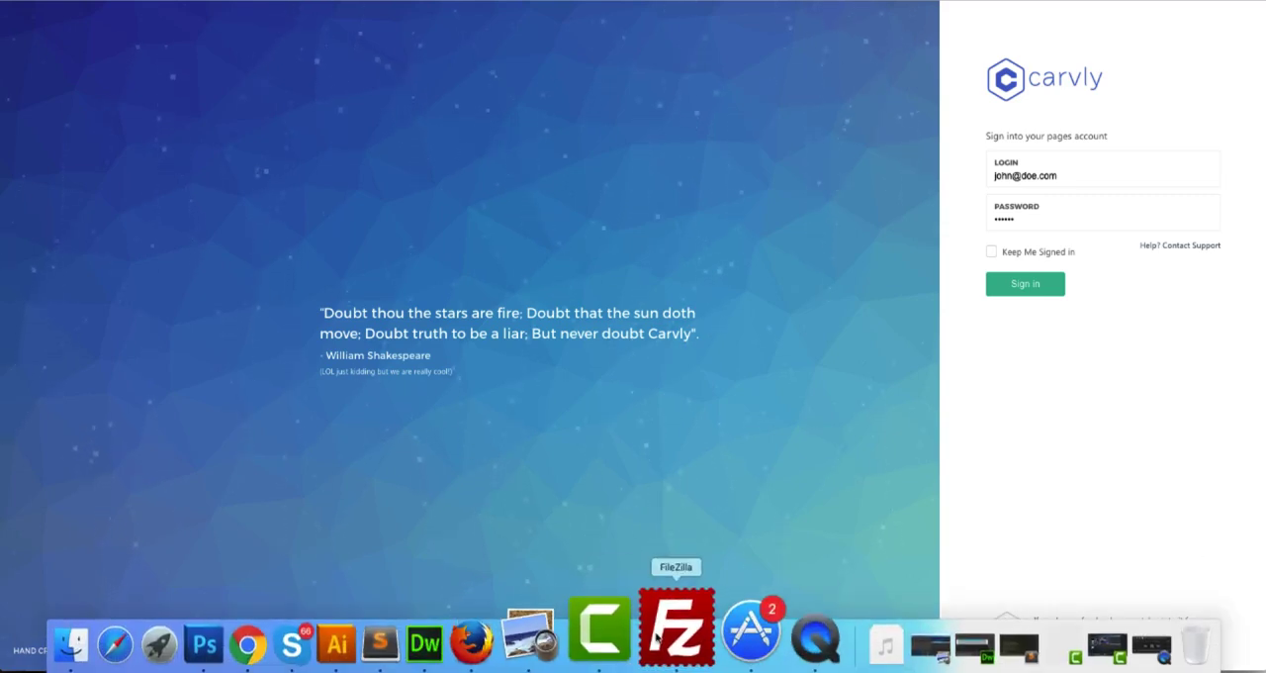